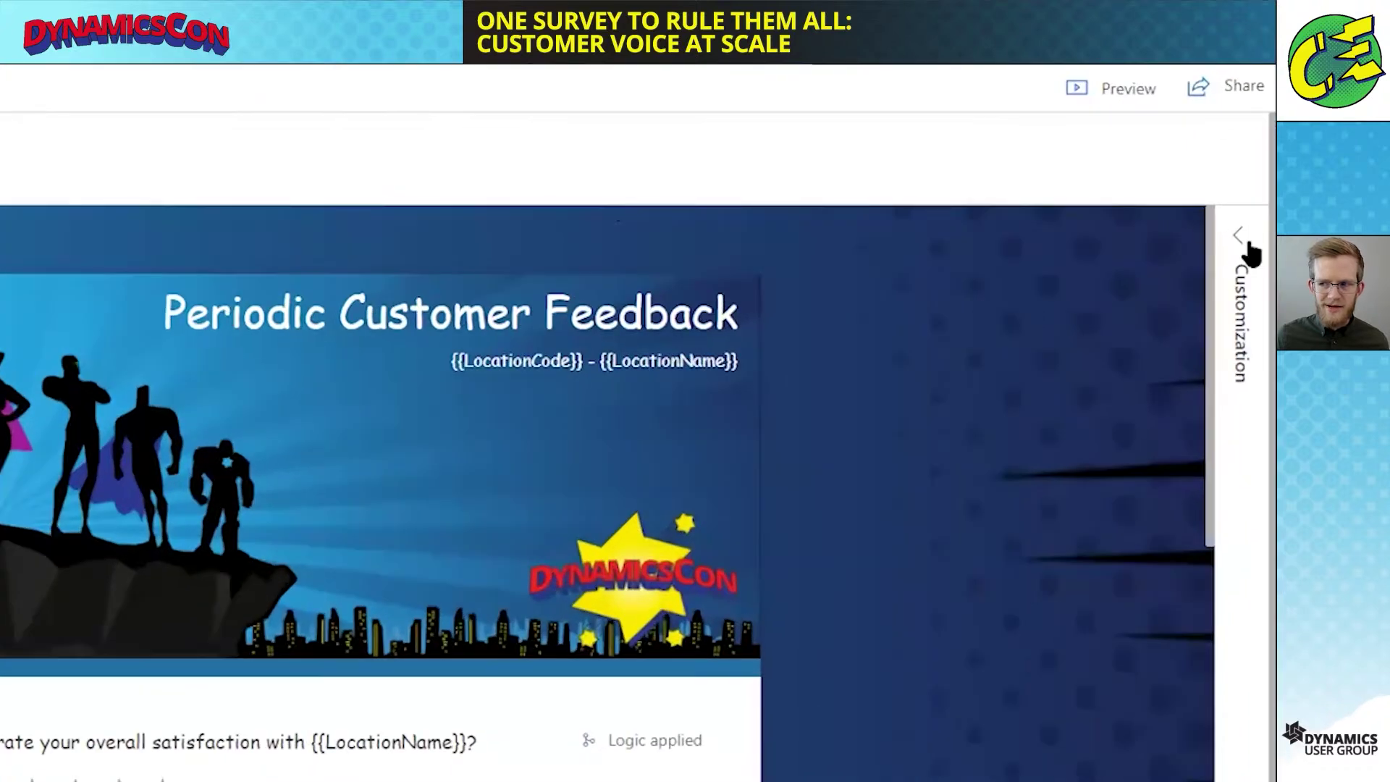
Step: Review the Customer sentiment satisfaction metric and the additional feedback question in the survey that it is mapped to
left_click(1244, 241)
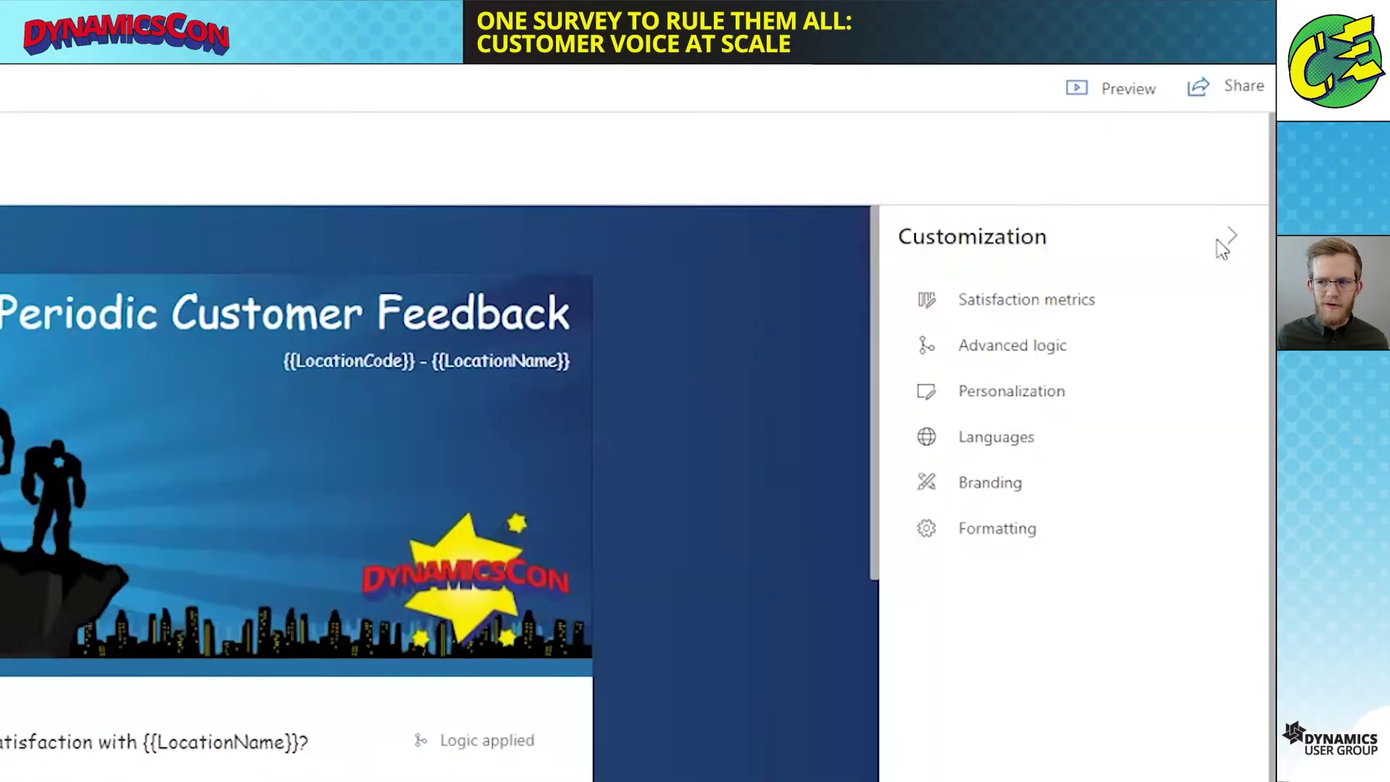
left_click(965, 302)
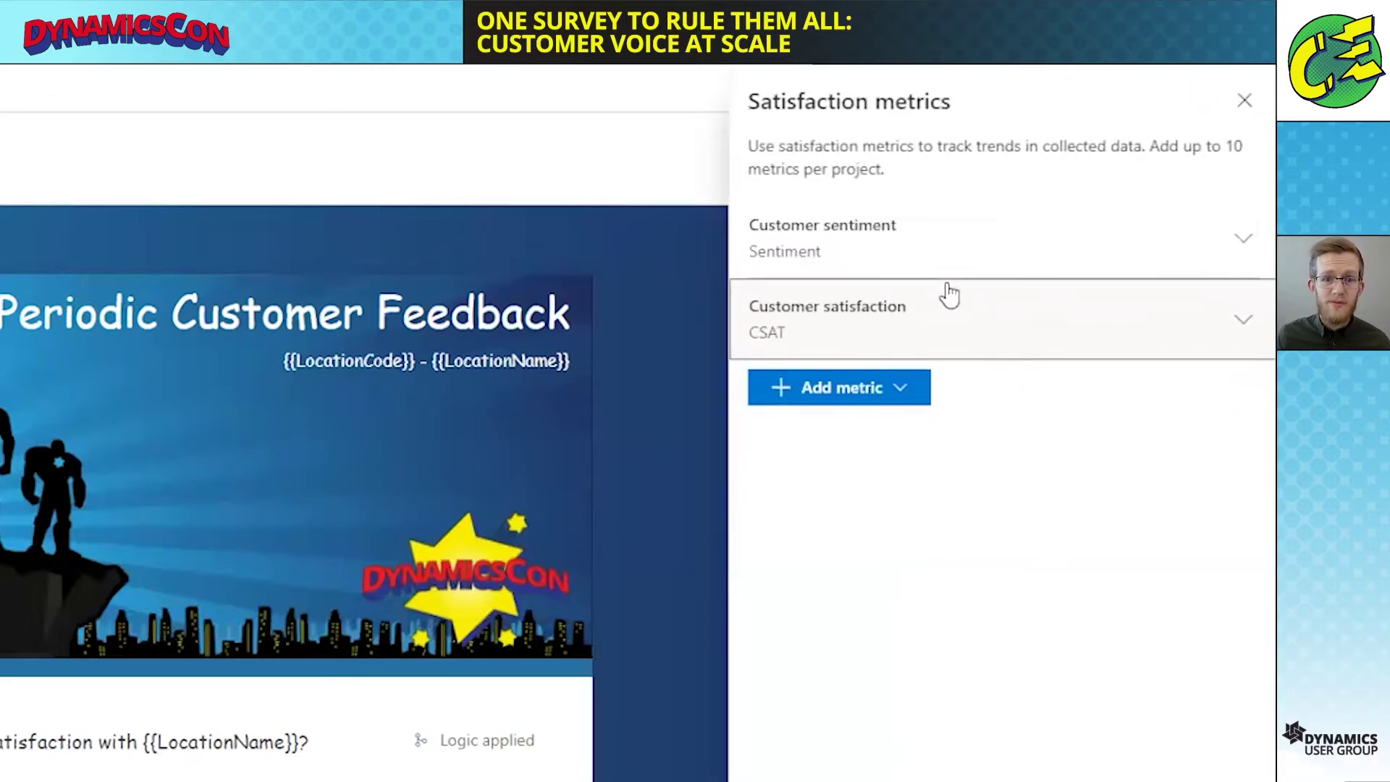
left_click(853, 230)
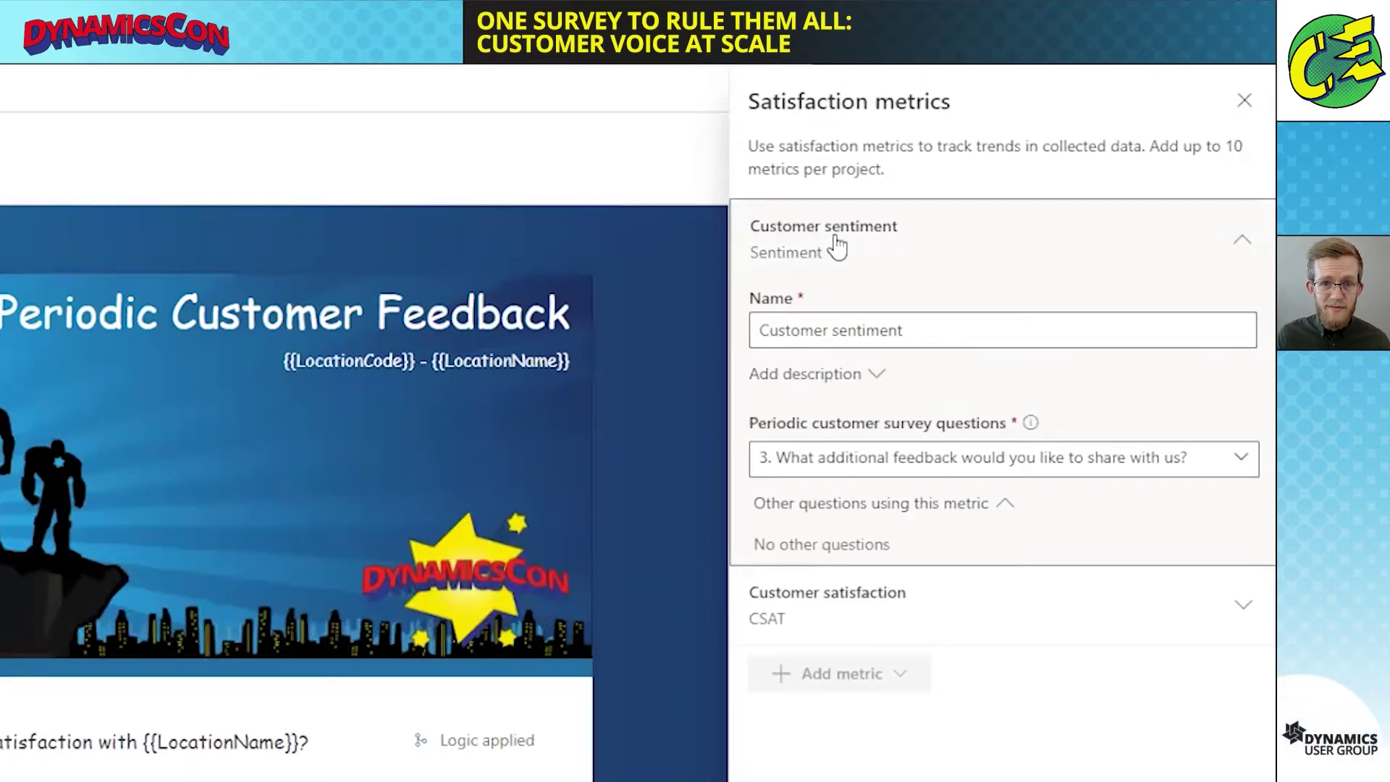
left_click(827, 463)
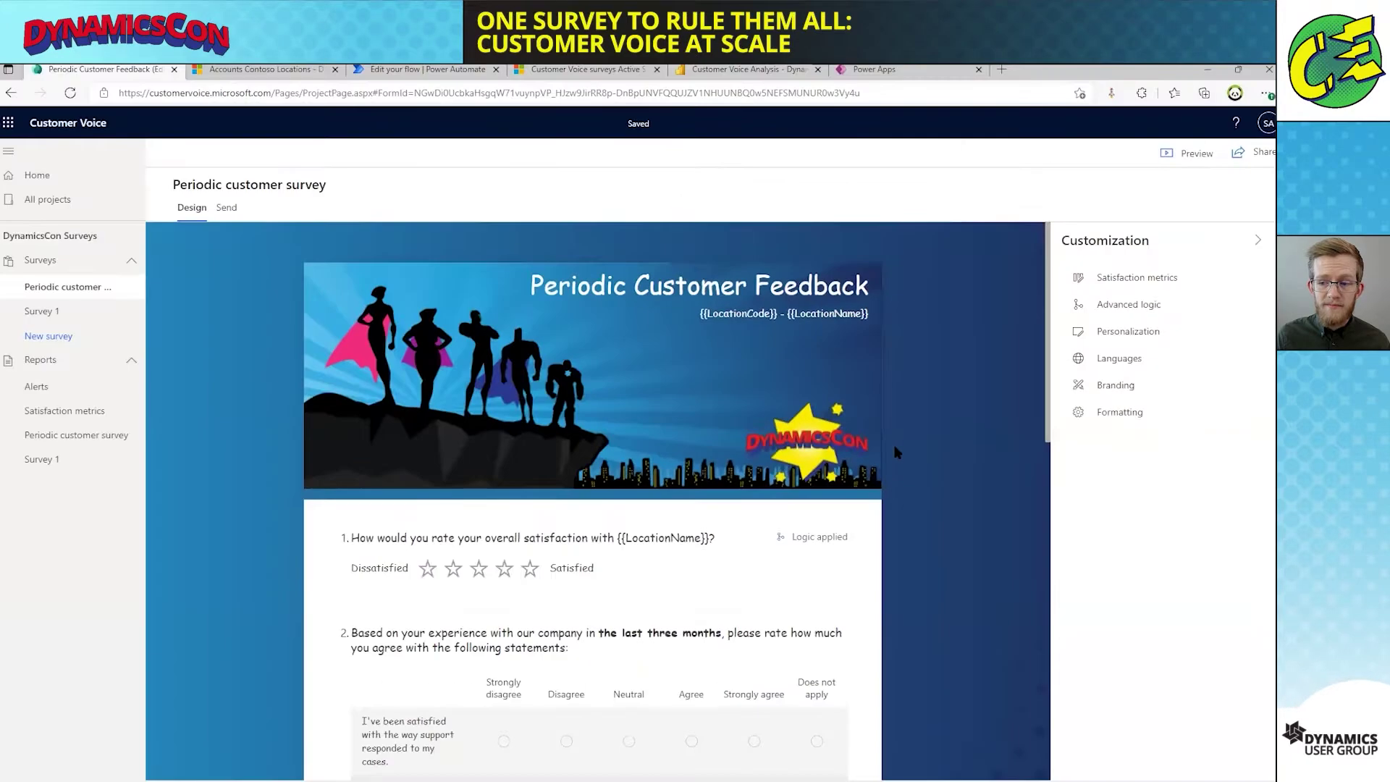
scroll(707, 558, "down", 15)
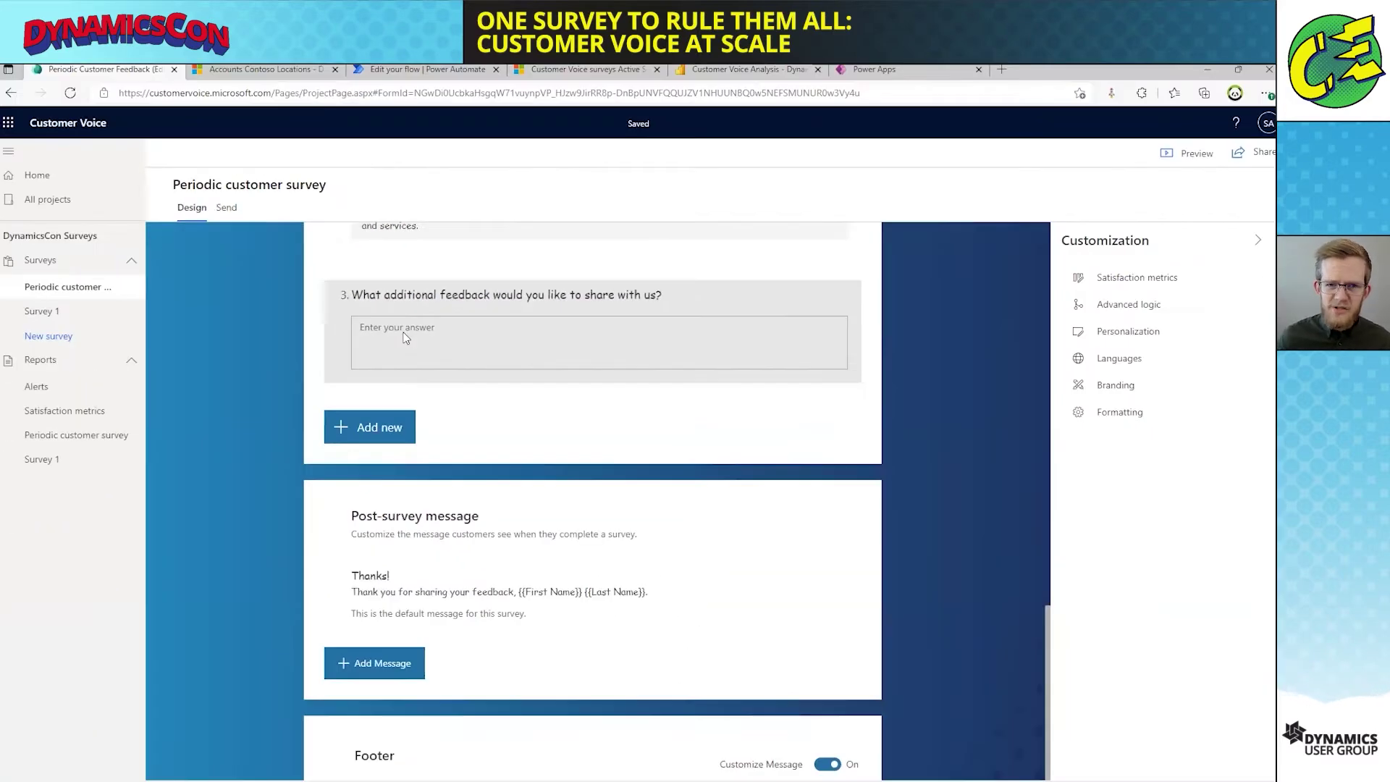
scroll(416, 331, "up", 15)
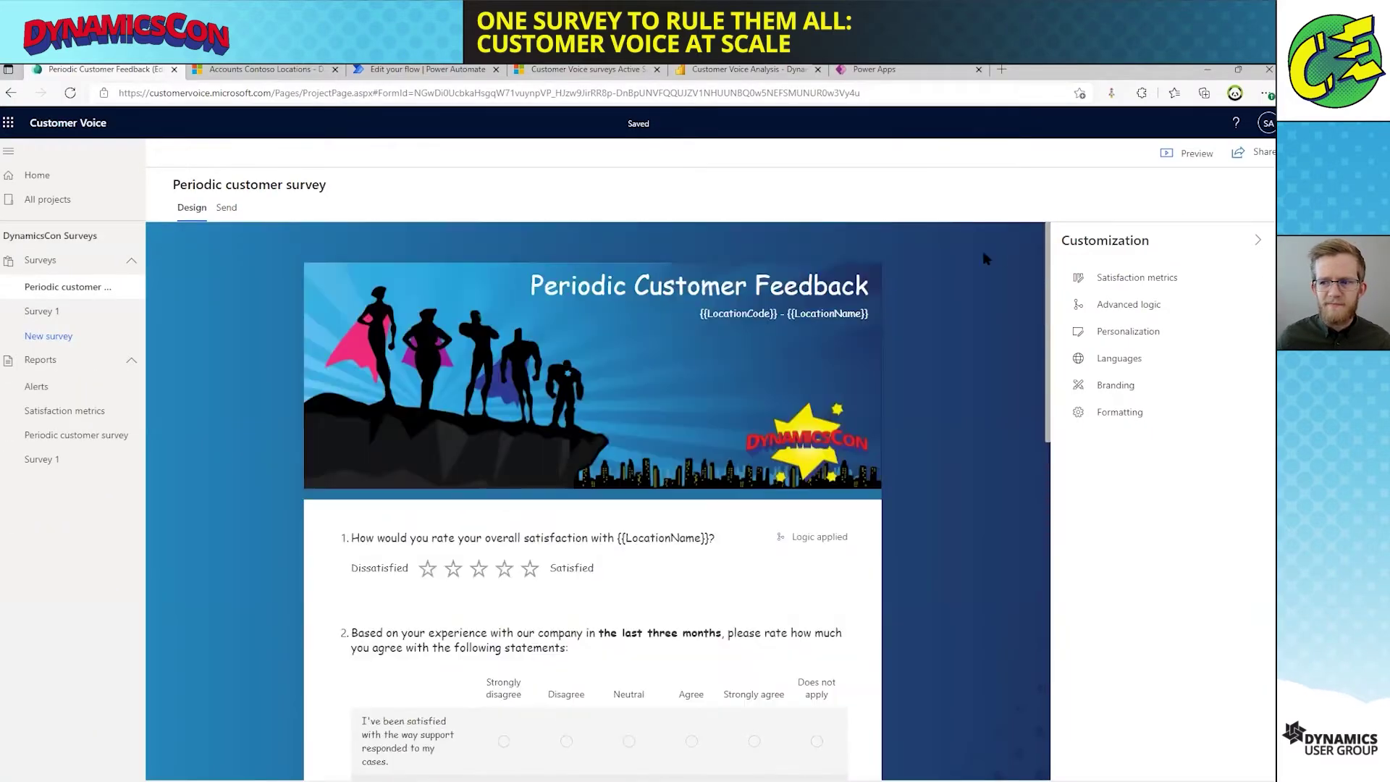
Step: Review the survey question mapped to the Customer satisfaction metric, and close the satisfaction metrics
left_click(1086, 274)
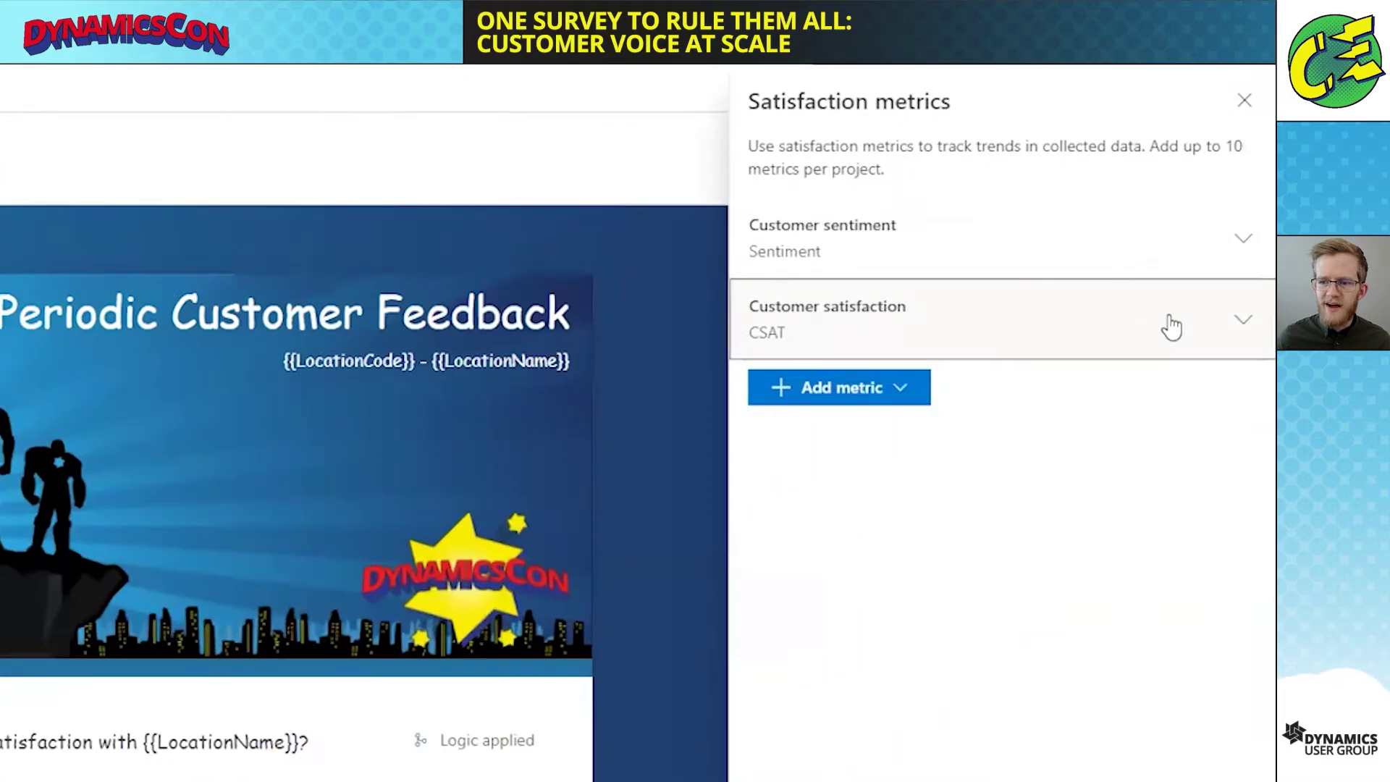
left_click(1218, 285)
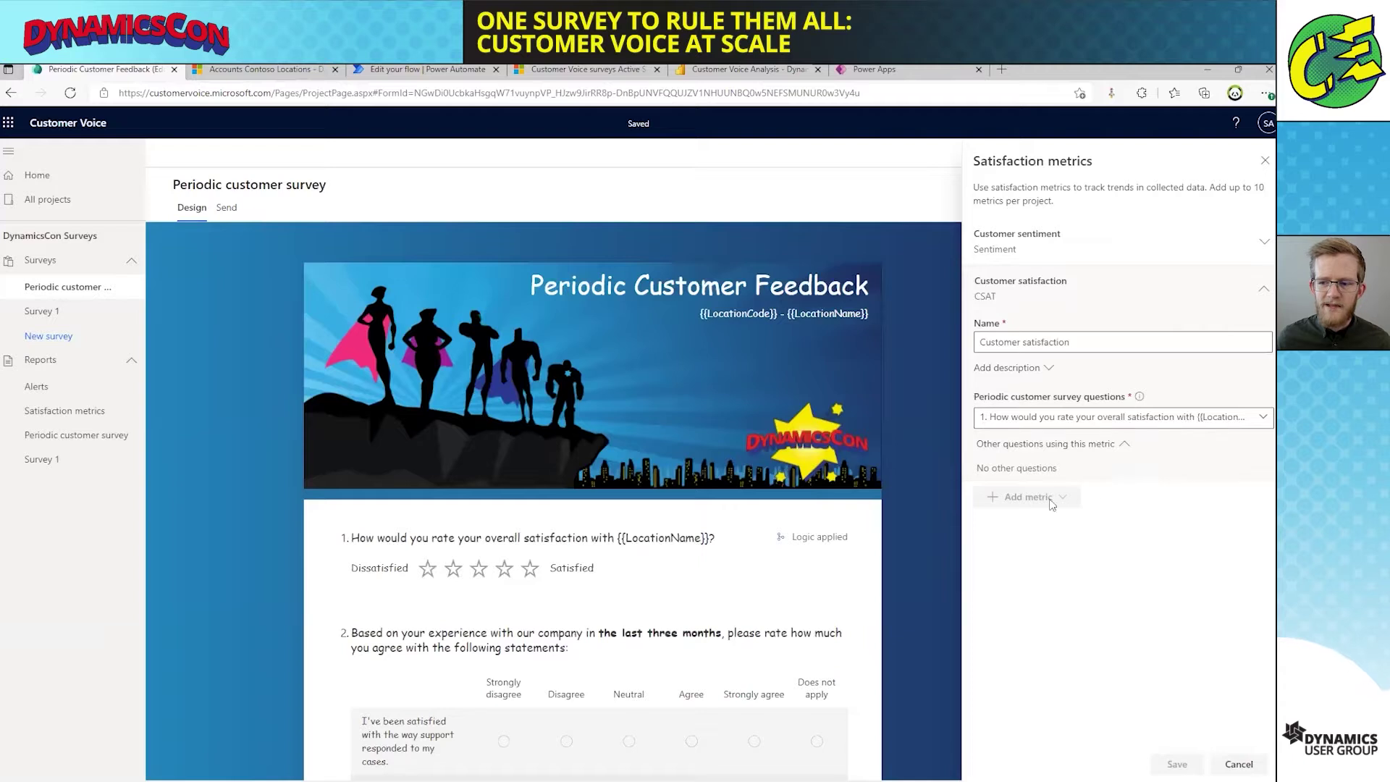
left_click(1246, 291)
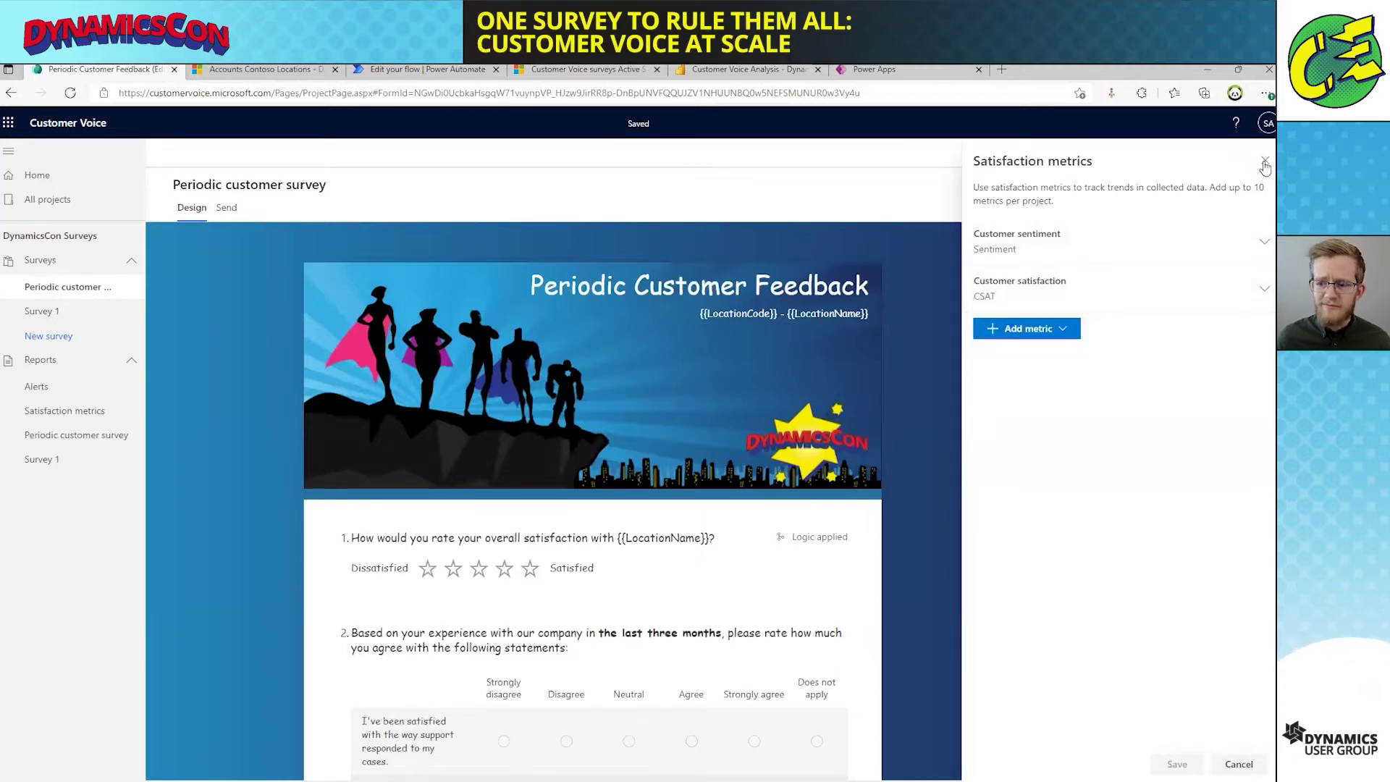
left_click(1264, 160)
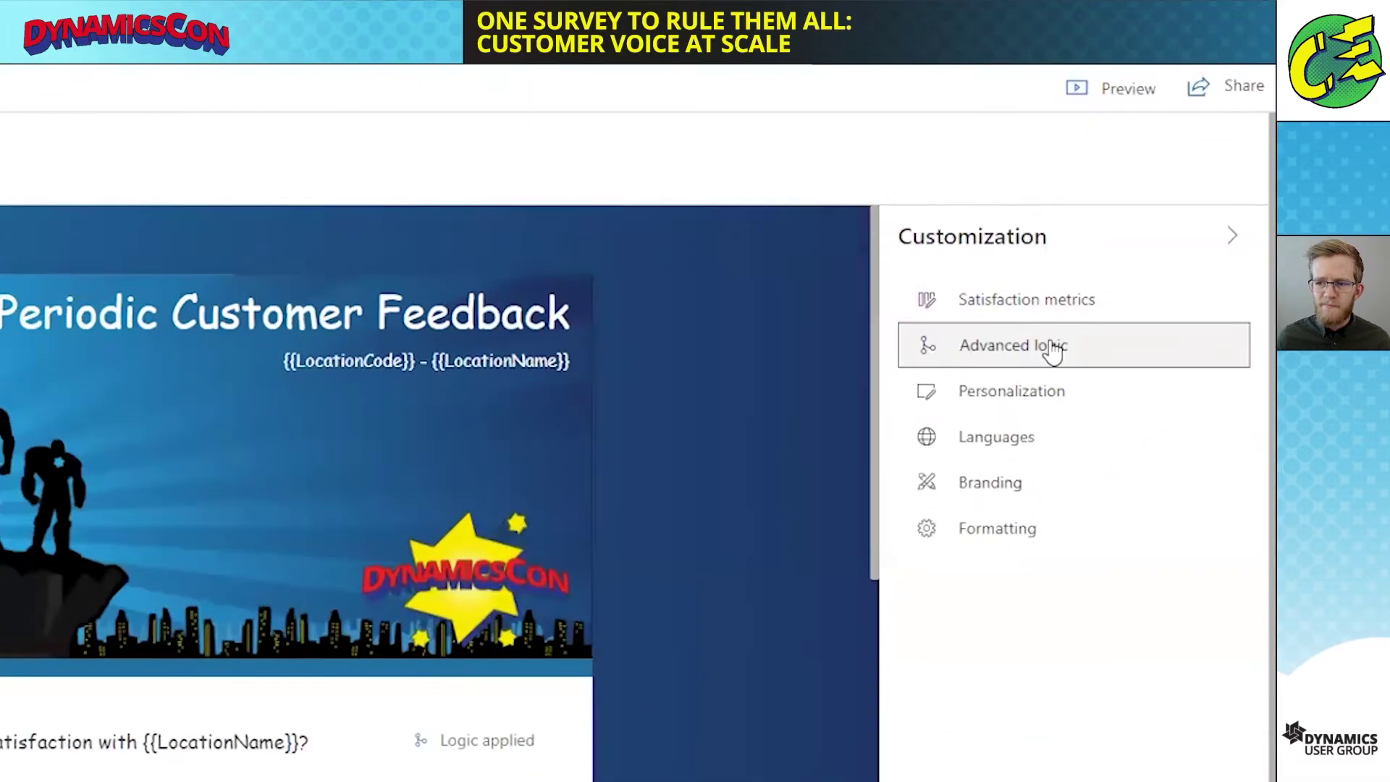
Step: Check the advanced logic choices without applying any, and show the display logic set on question 1
left_click(1078, 331)
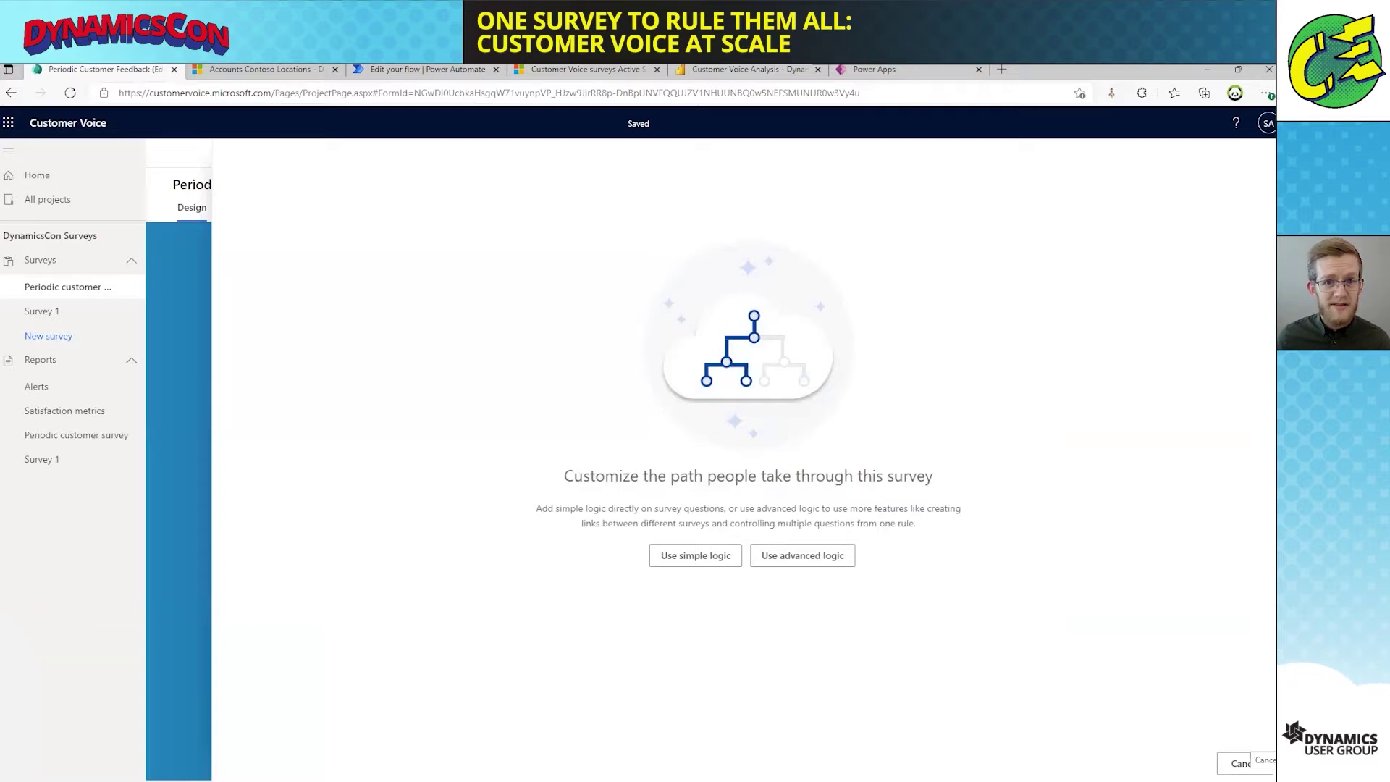
left_click(1244, 763)
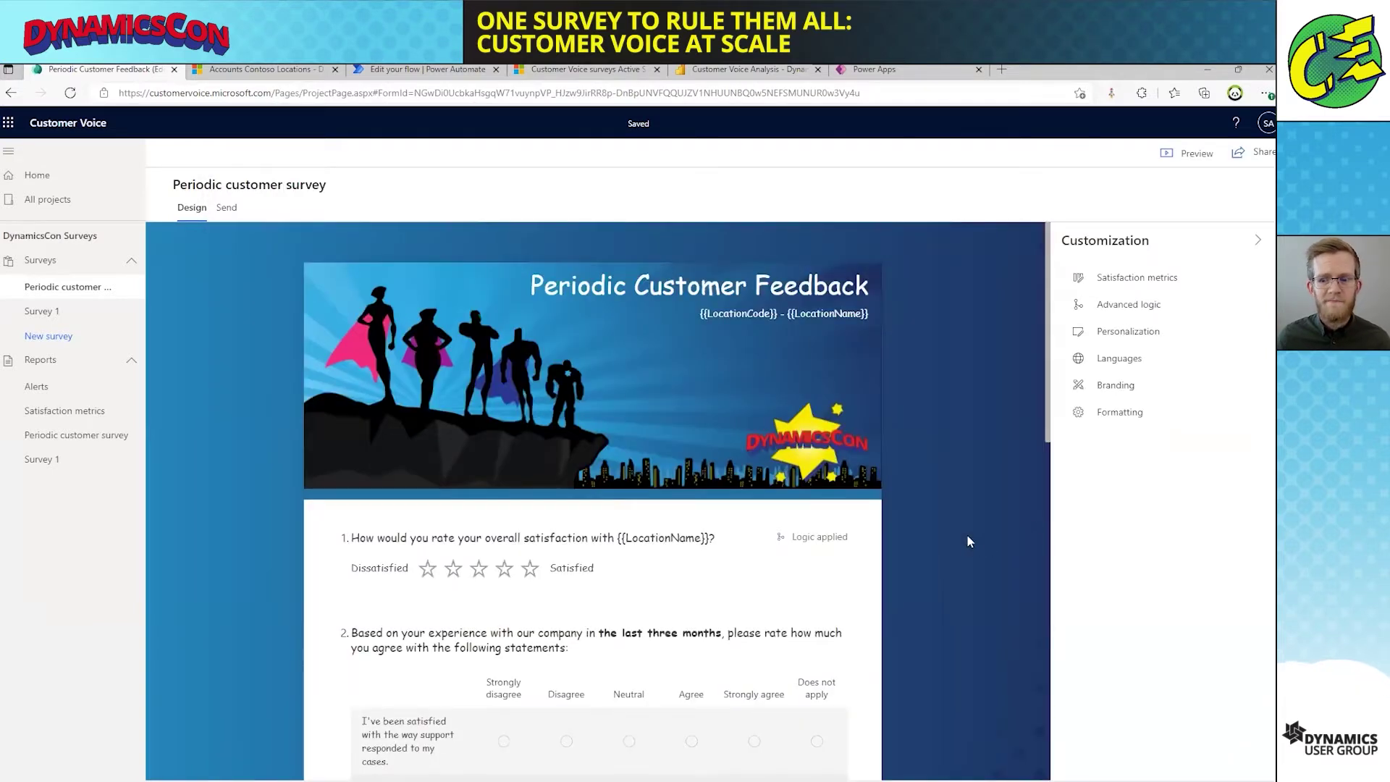
left_click(789, 548)
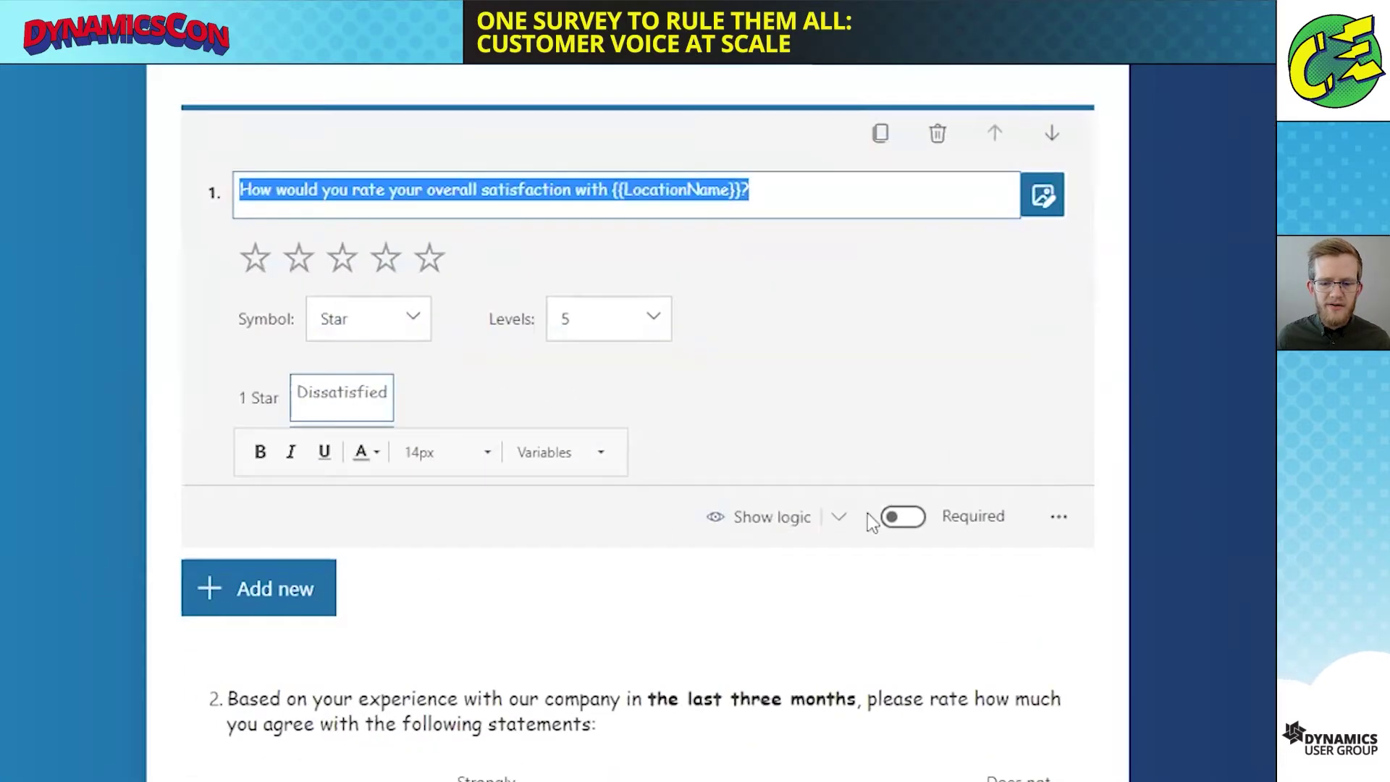
left_click(837, 516)
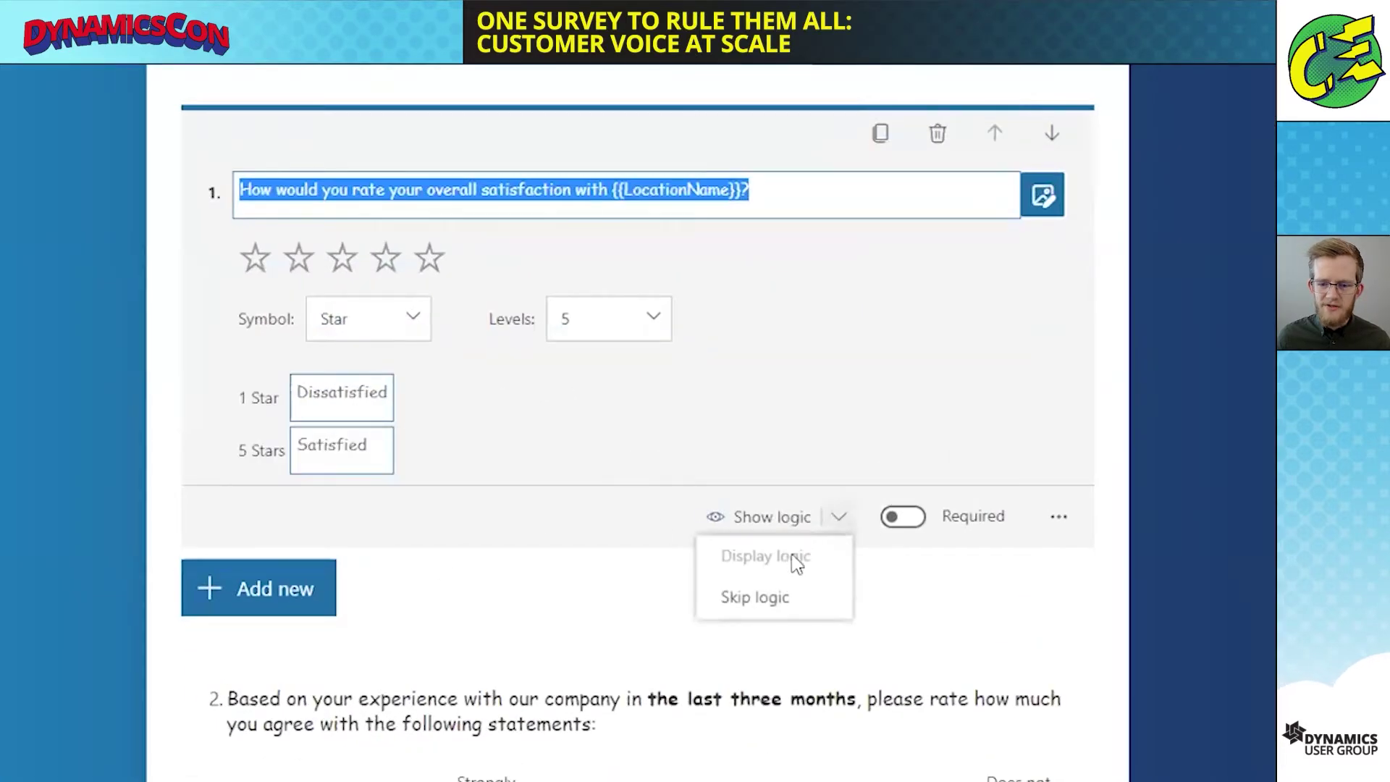
left_click(769, 517)
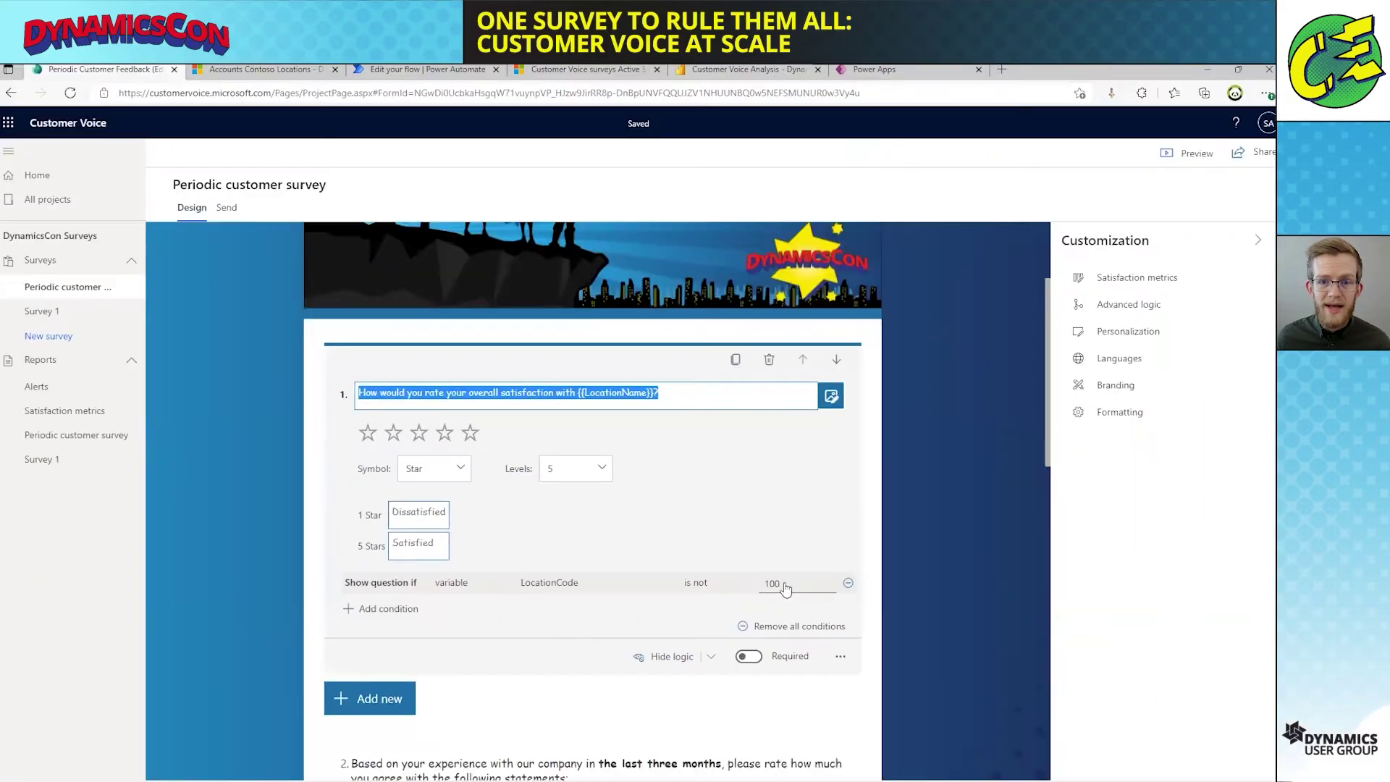
Step: Check the personalization settings and open the Spanish (Mexico) translation from the survey's languages
left_click(1128, 331)
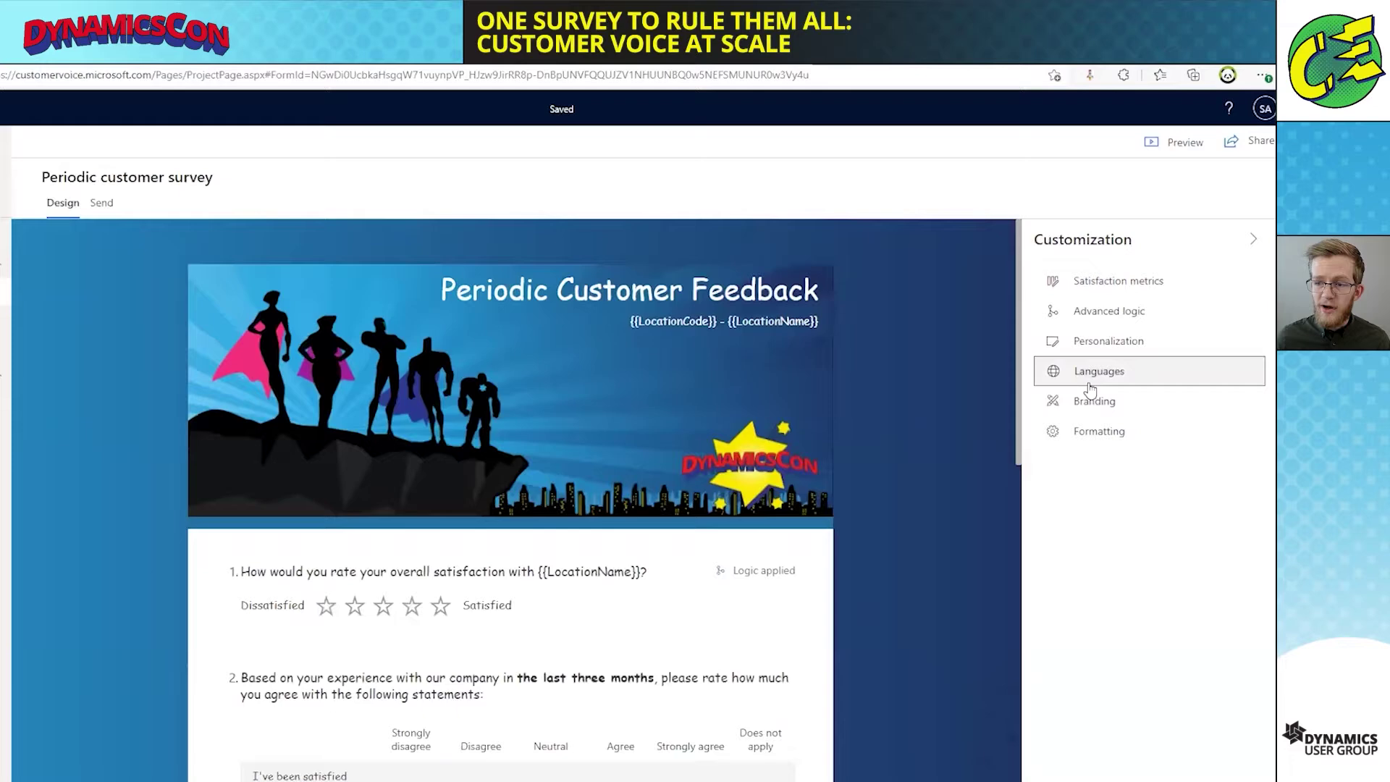
left_click(1089, 382)
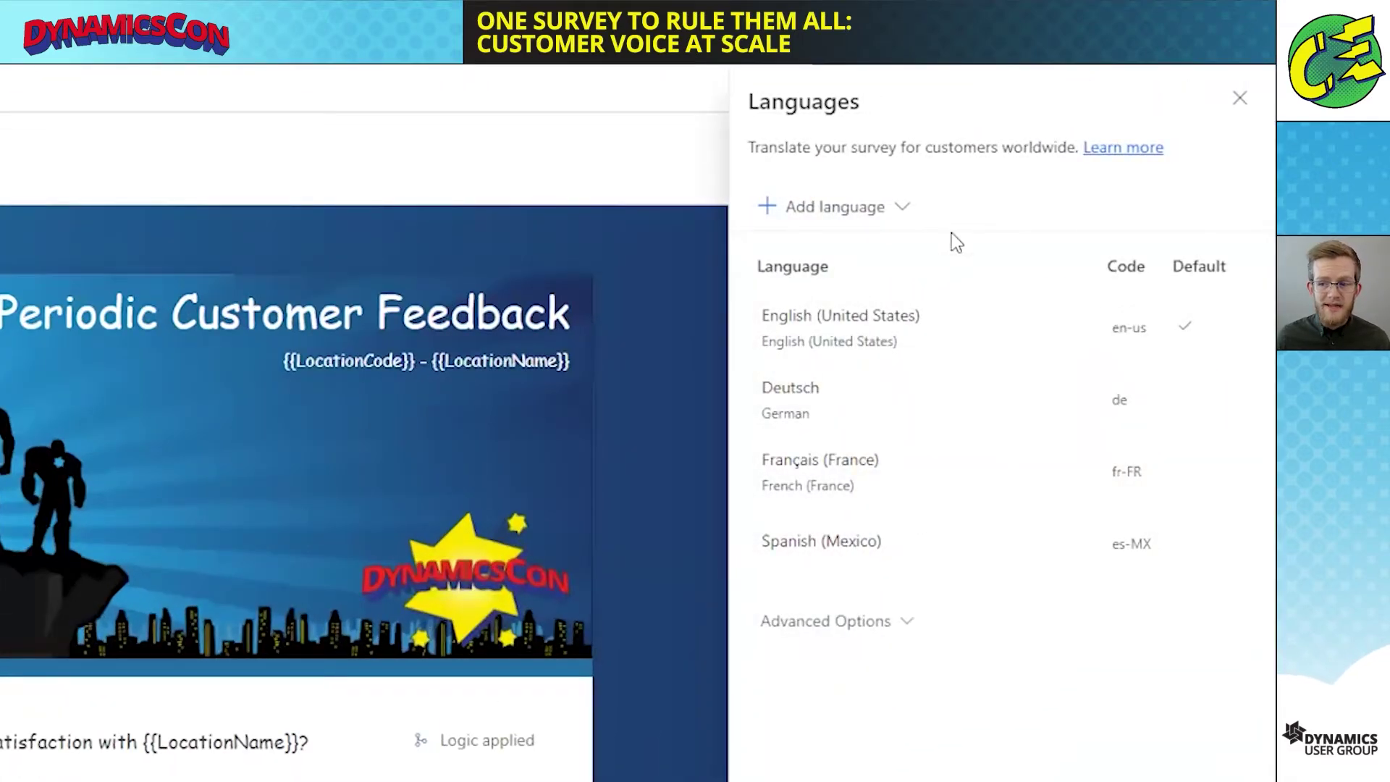
left_click(1226, 546)
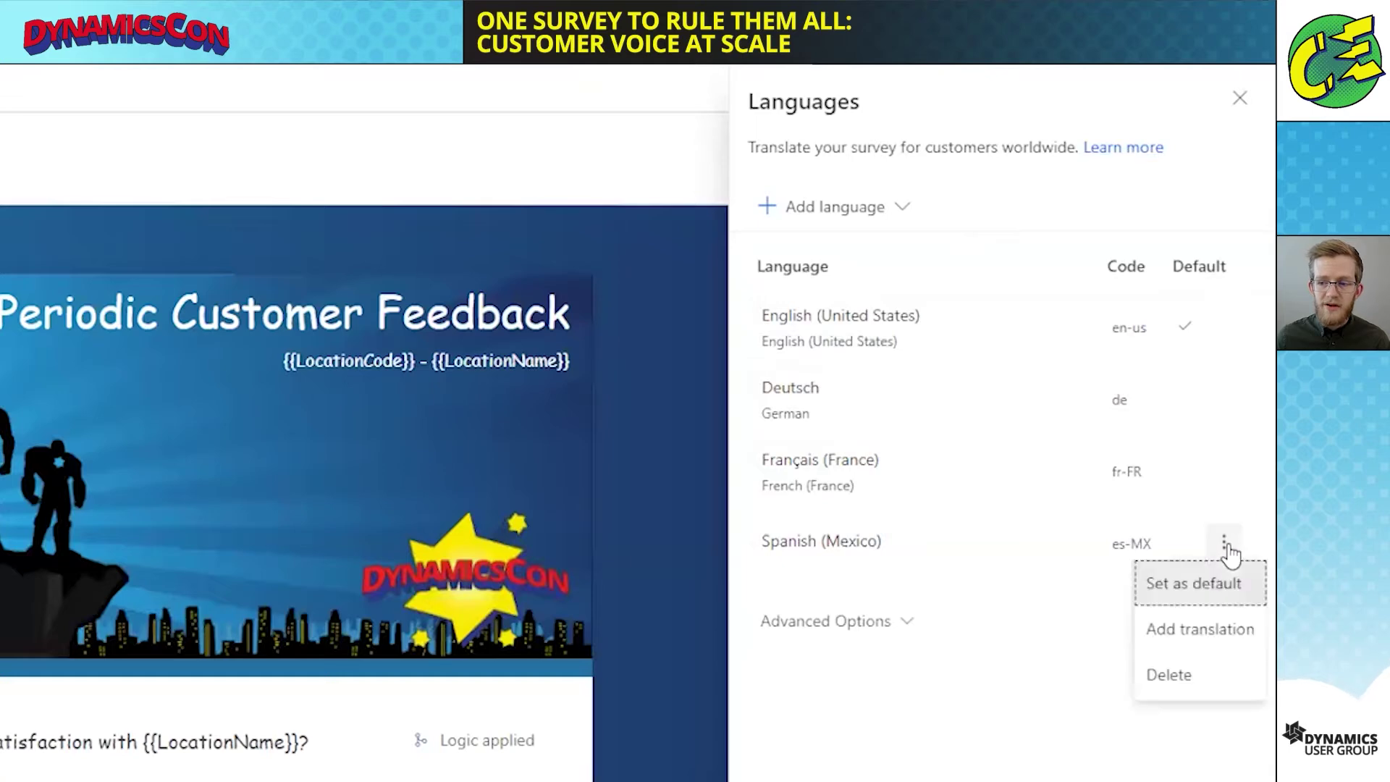
left_click(1216, 633)
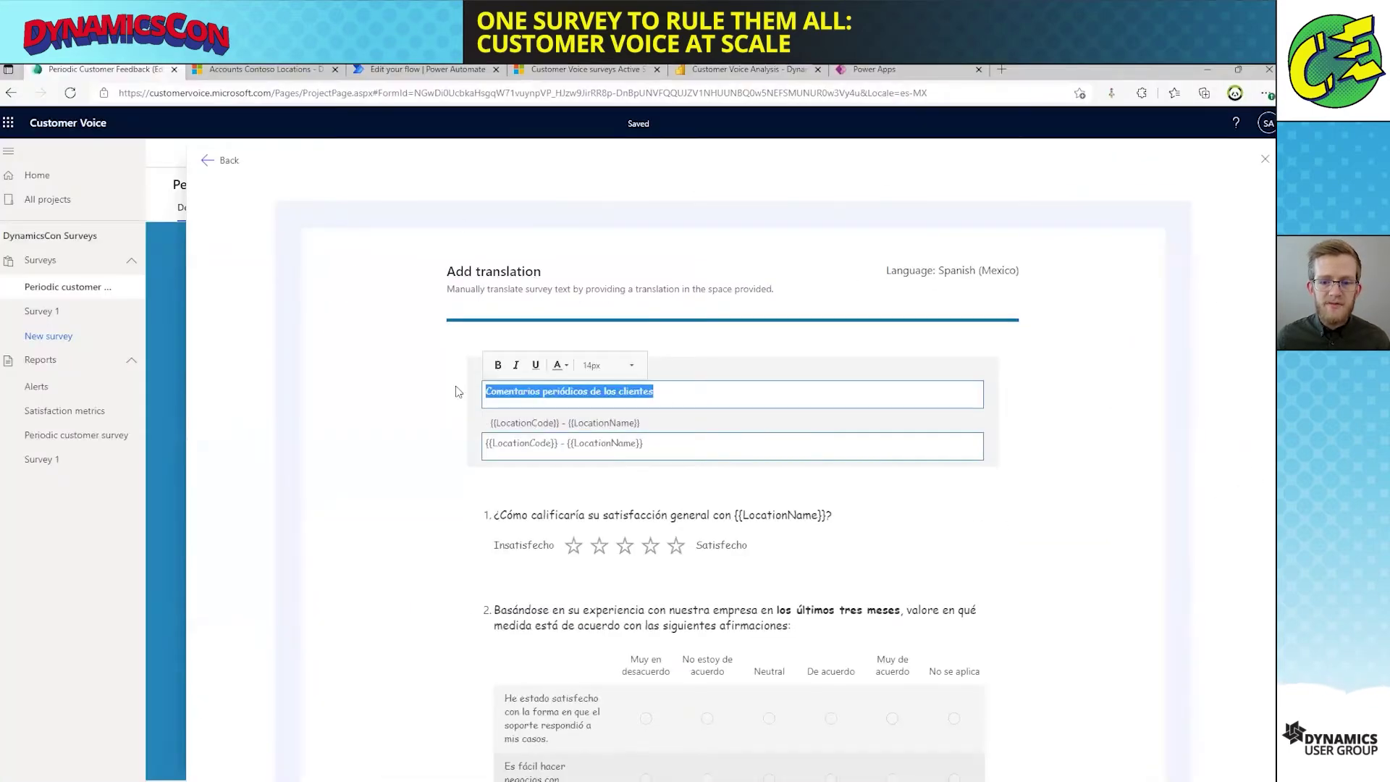
Step: Compare the original English survey title with its Spanish translation
left_click(455, 391)
left_click_drag(612, 371, 483, 368)
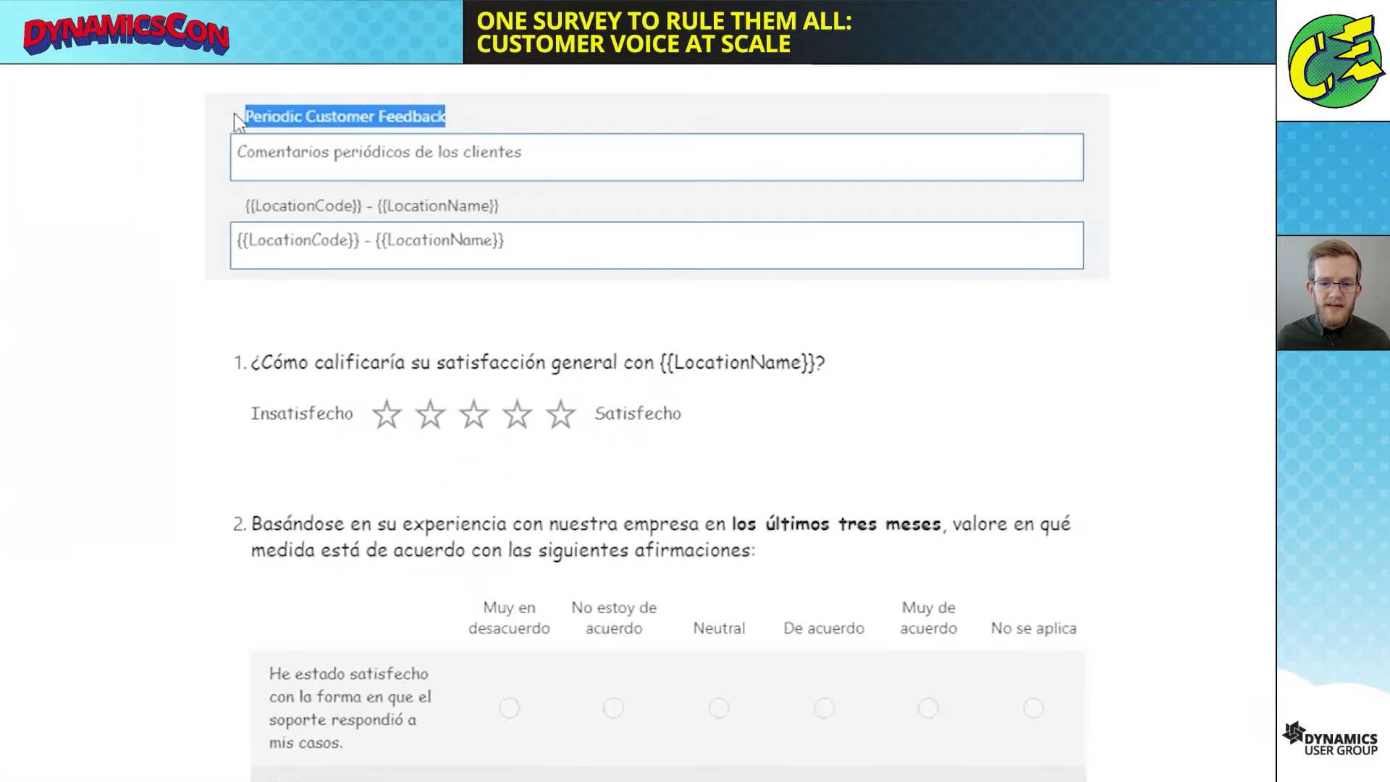
left_click_drag(591, 156, 270, 152)
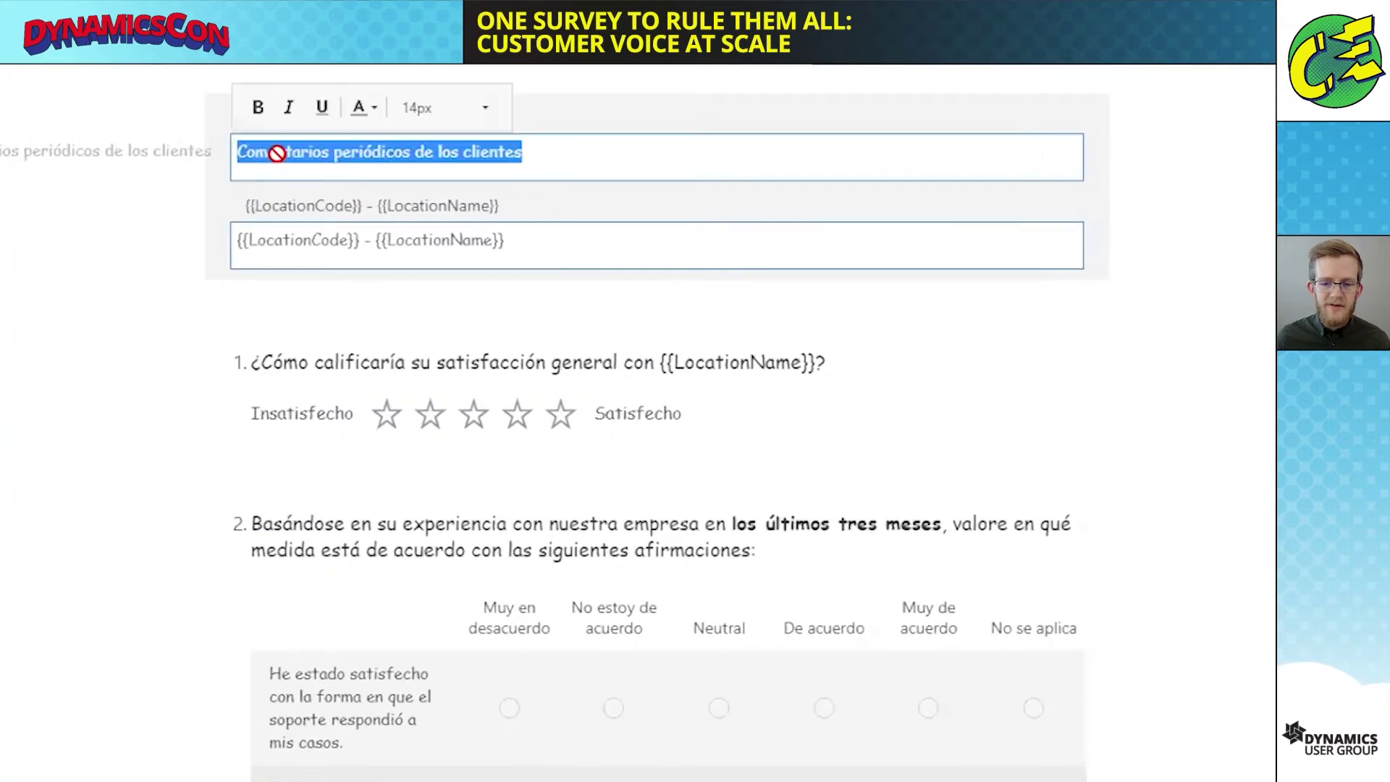
left_click(351, 152)
double_click(351, 152)
double_click(425, 152)
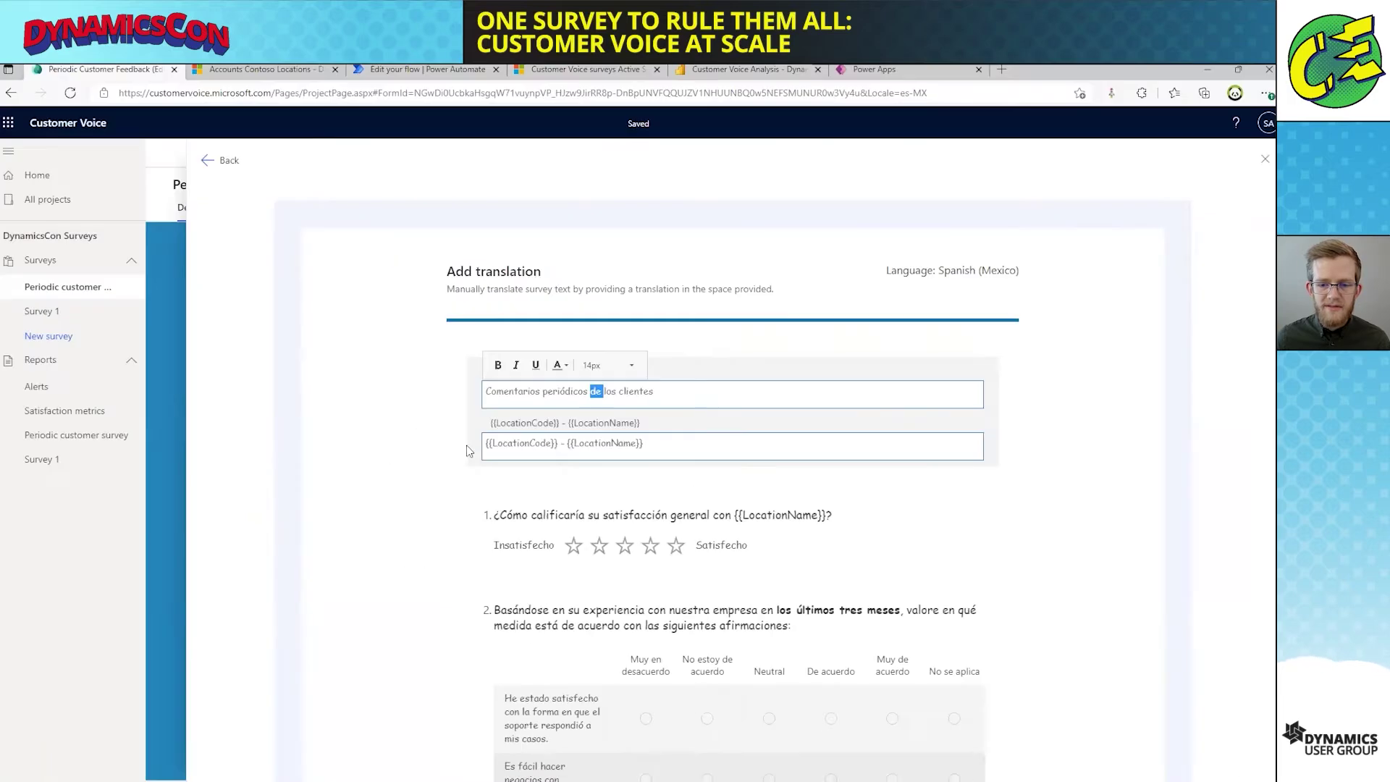
left_click(224, 246)
Step: Examine the Spanish translation of question 1 and the remaining survey questions, and close the translation view
scroll(325, 409, "down", 3)
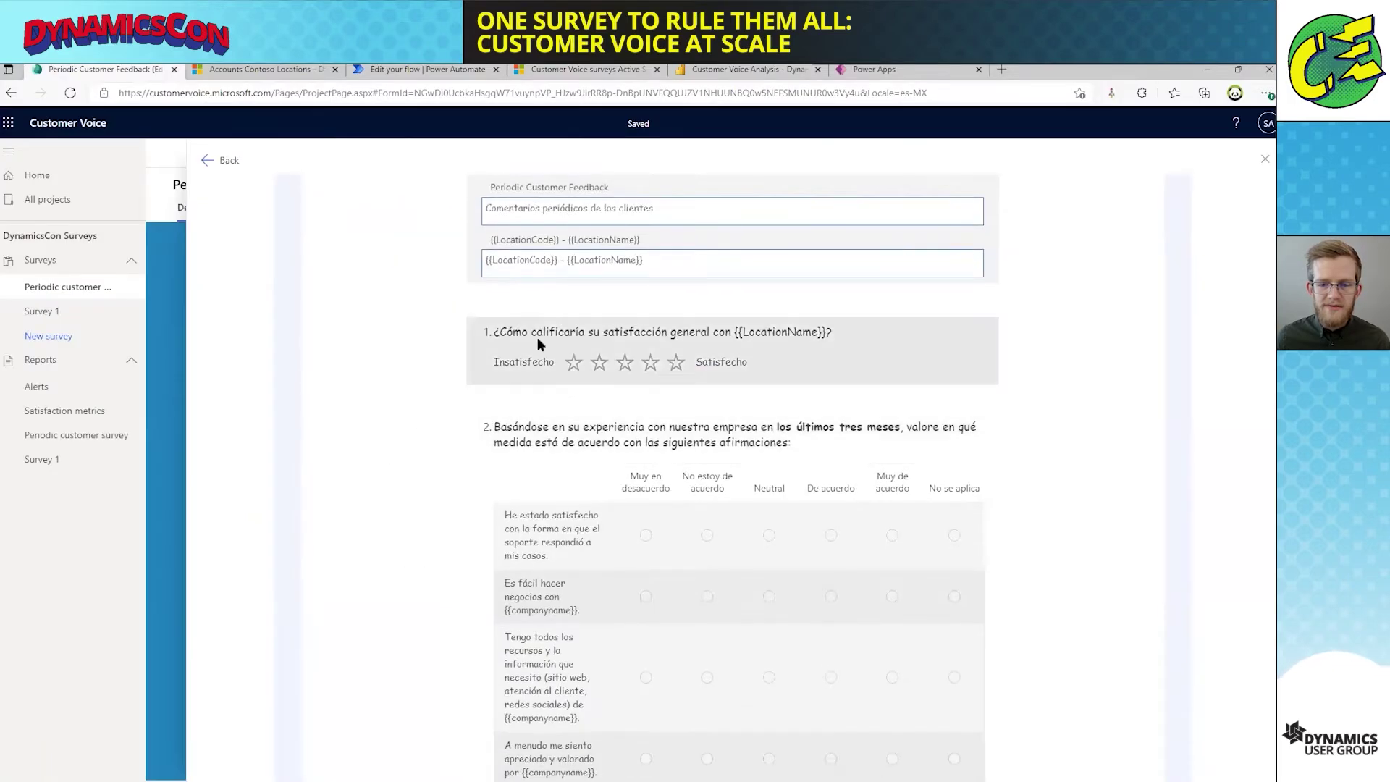
left_click(537, 337)
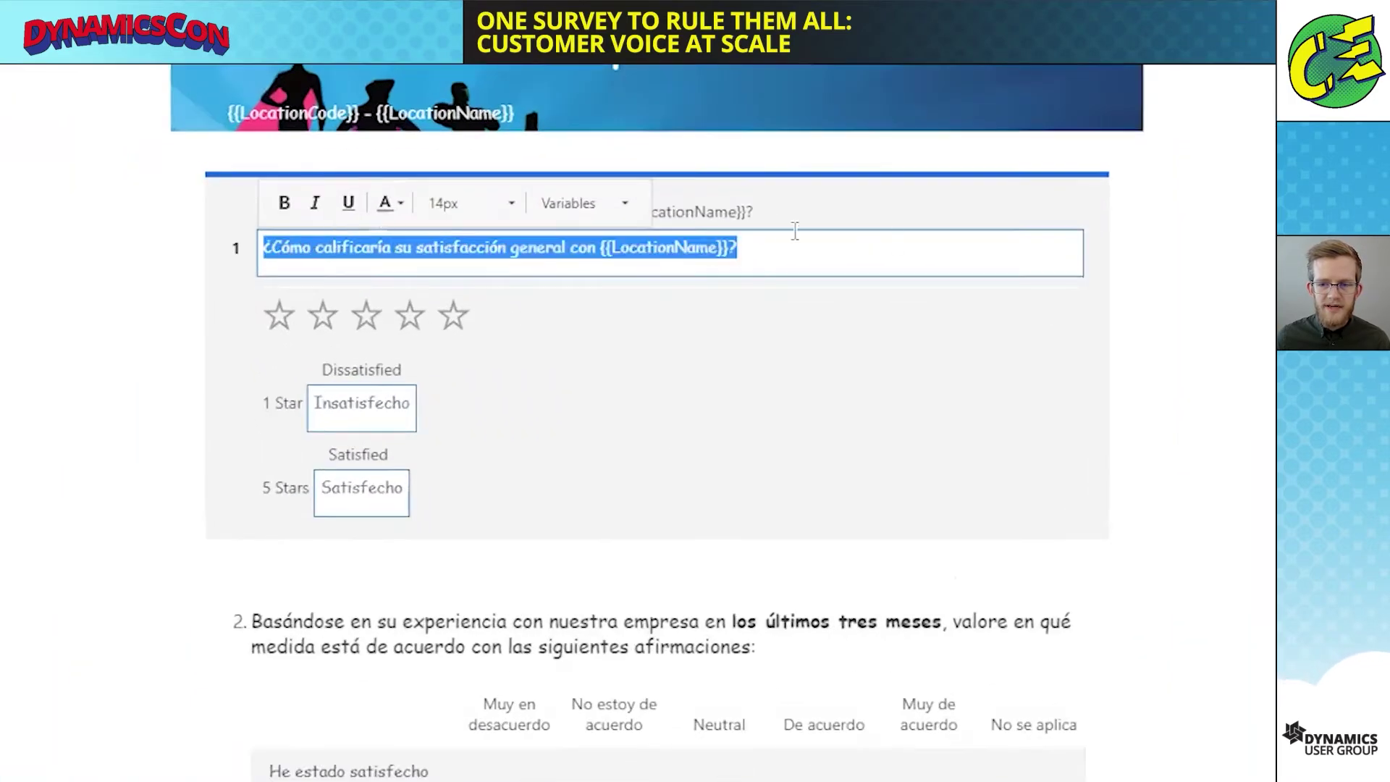
left_click_drag(767, 220, 387, 219)
left_click_drag(272, 217, 754, 217)
scroll(81, 299, "down", 5)
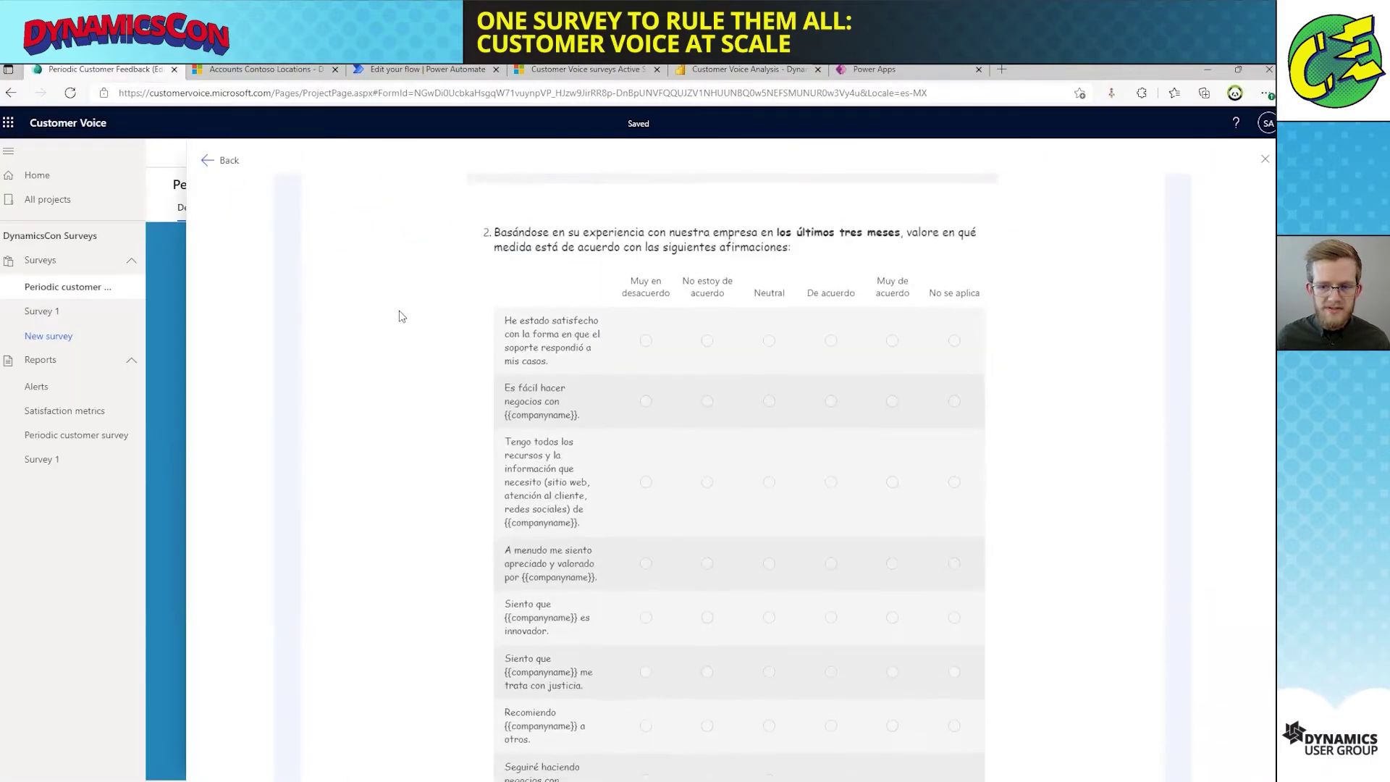
scroll(401, 317, "down", 8)
scroll(416, 317, "up", 10)
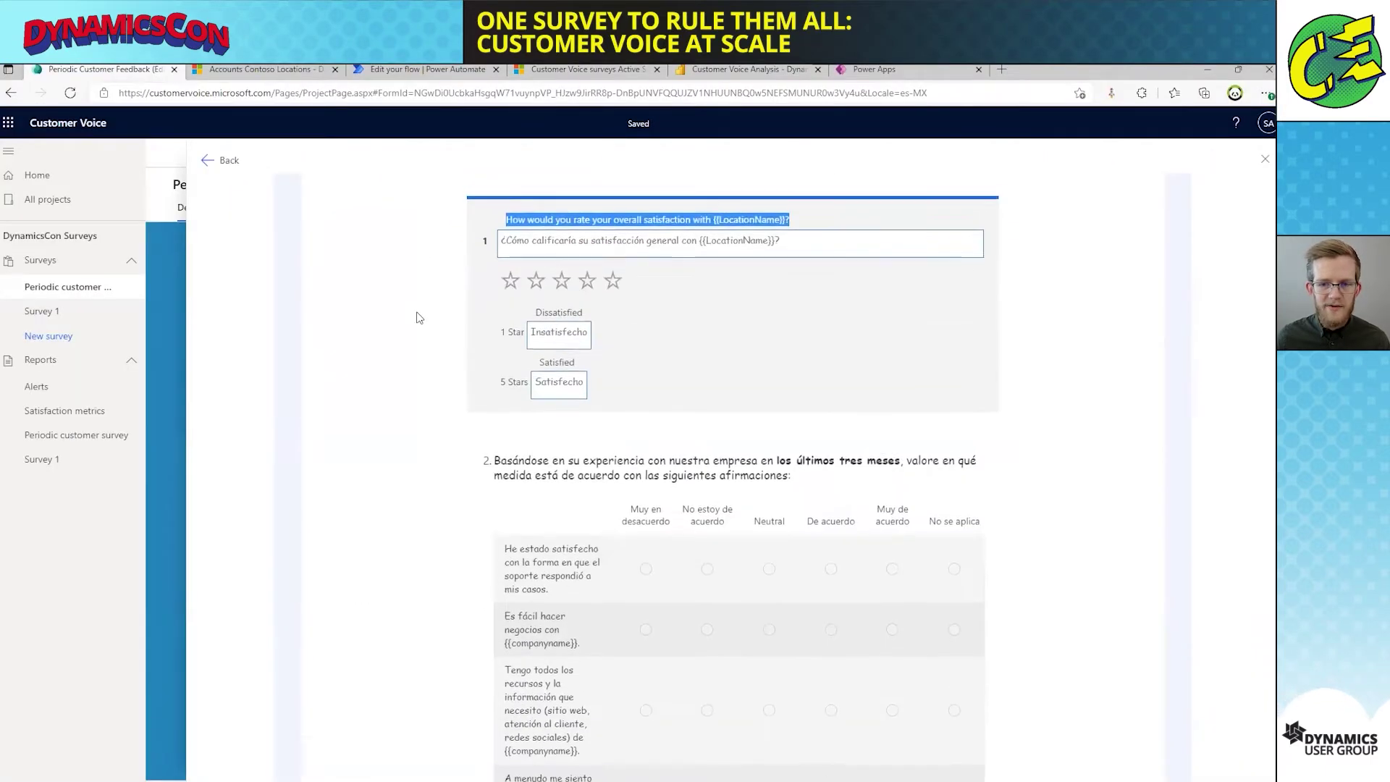
scroll(416, 319, "up", 3)
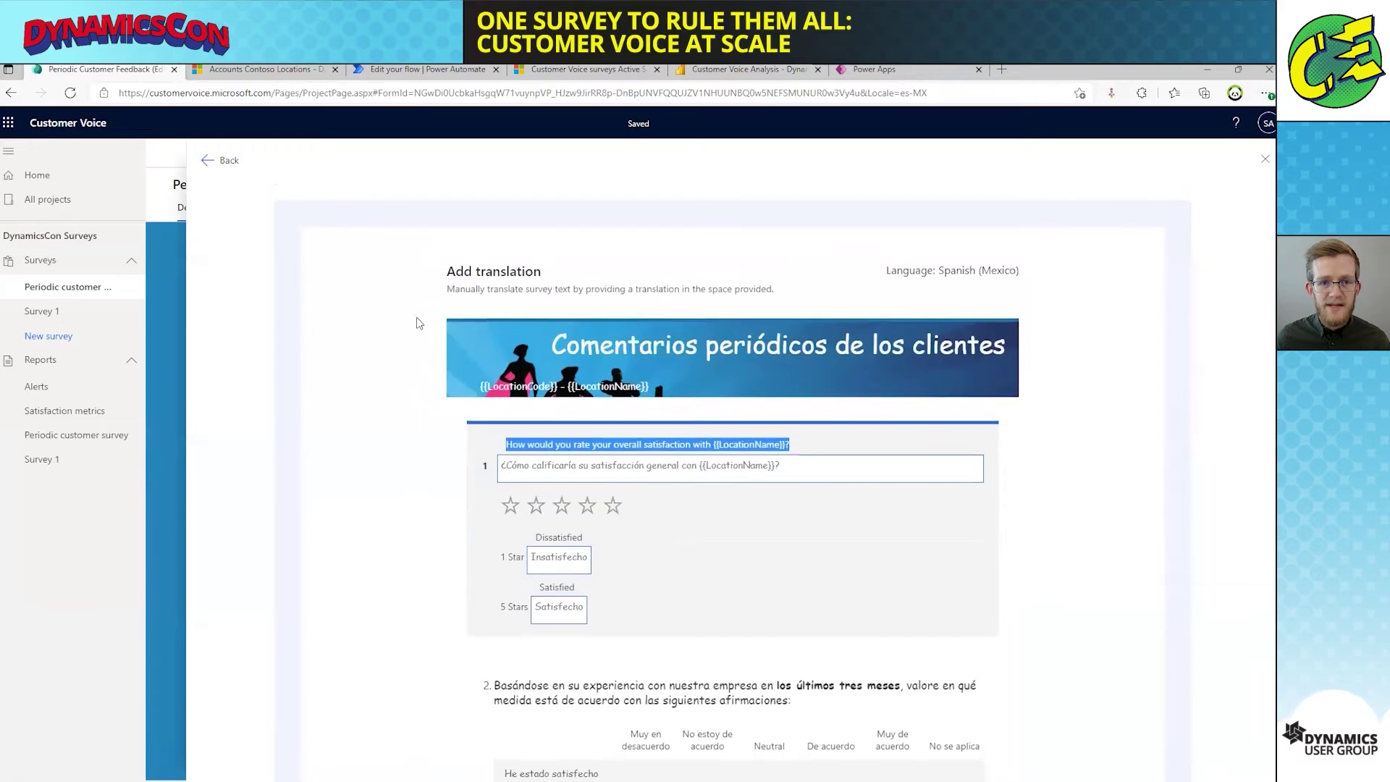
left_click(1266, 161)
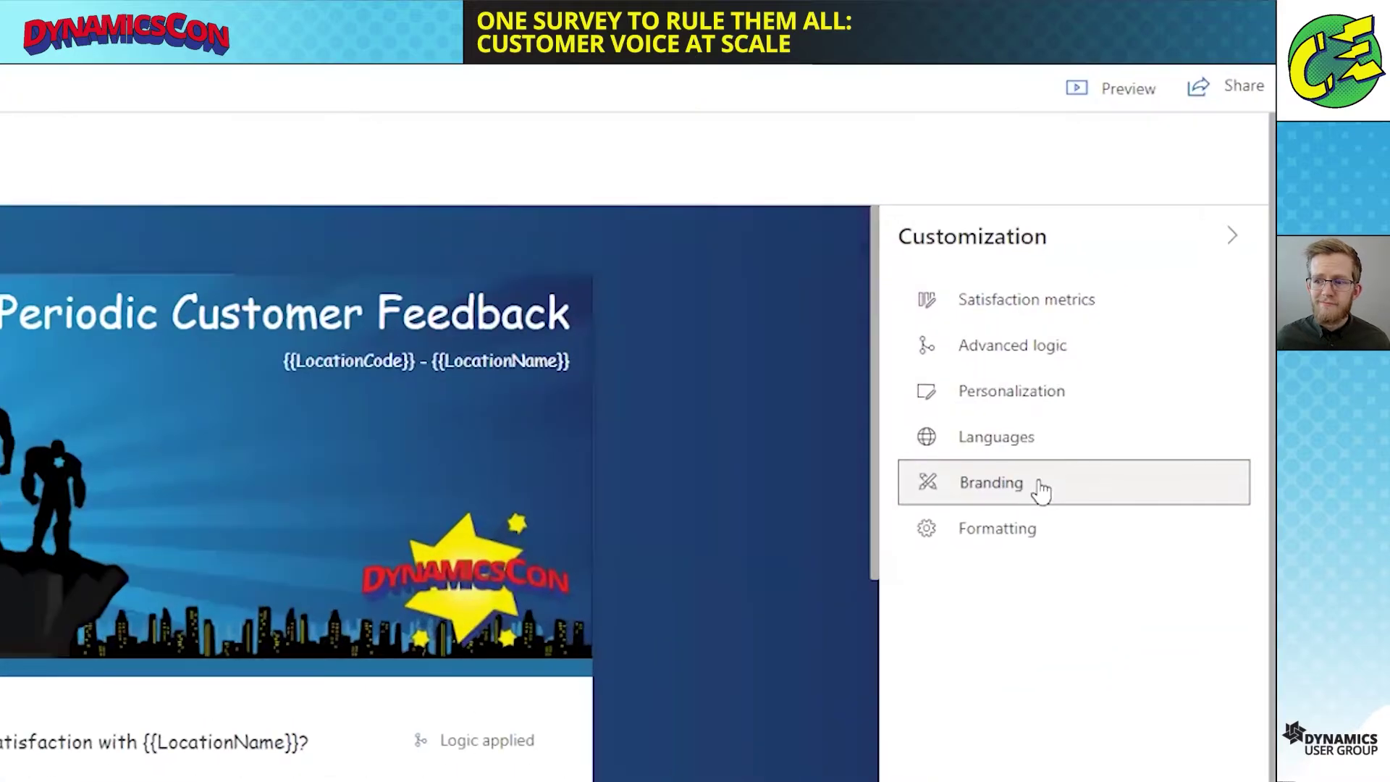
Step: Review the survey's branding settings for theme color, fonts and background, and close them unchanged
left_click(1144, 388)
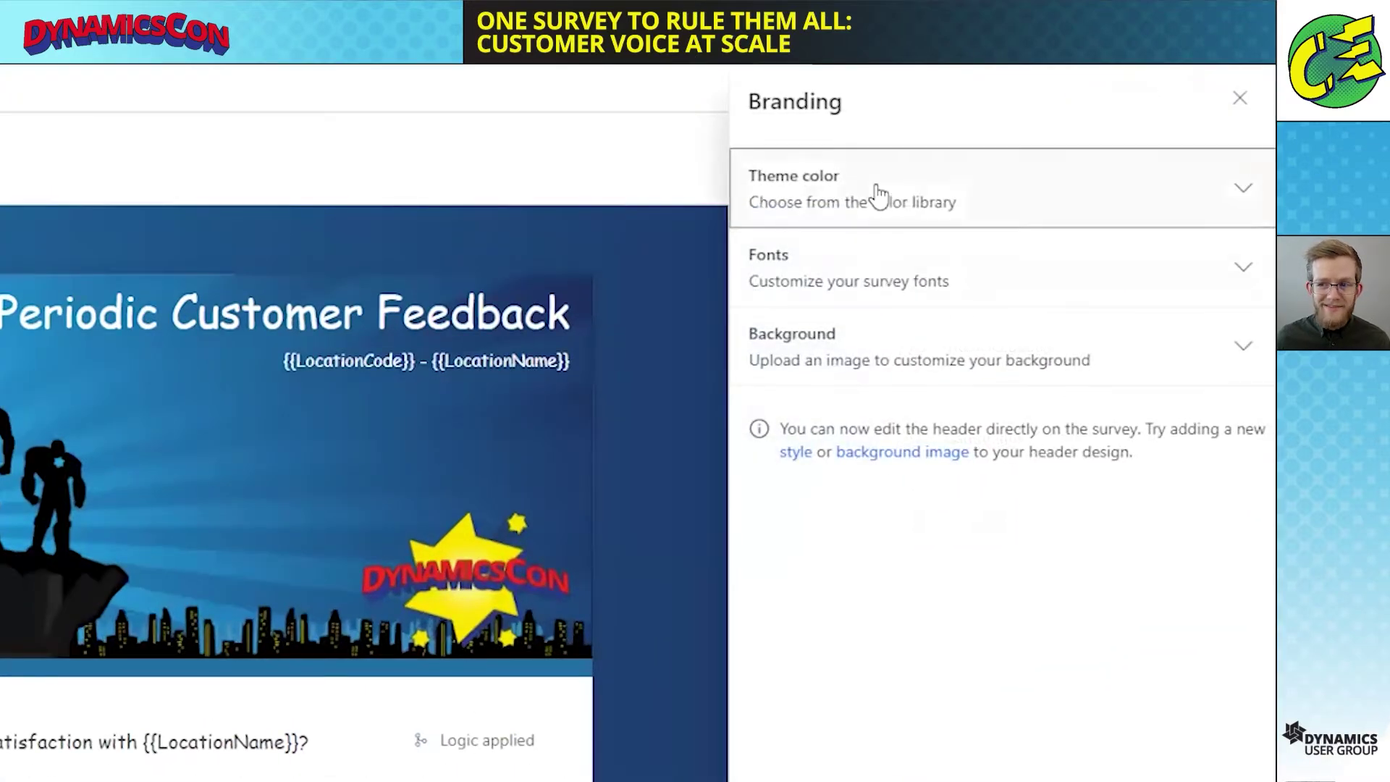
left_click(878, 189)
left_click(873, 346)
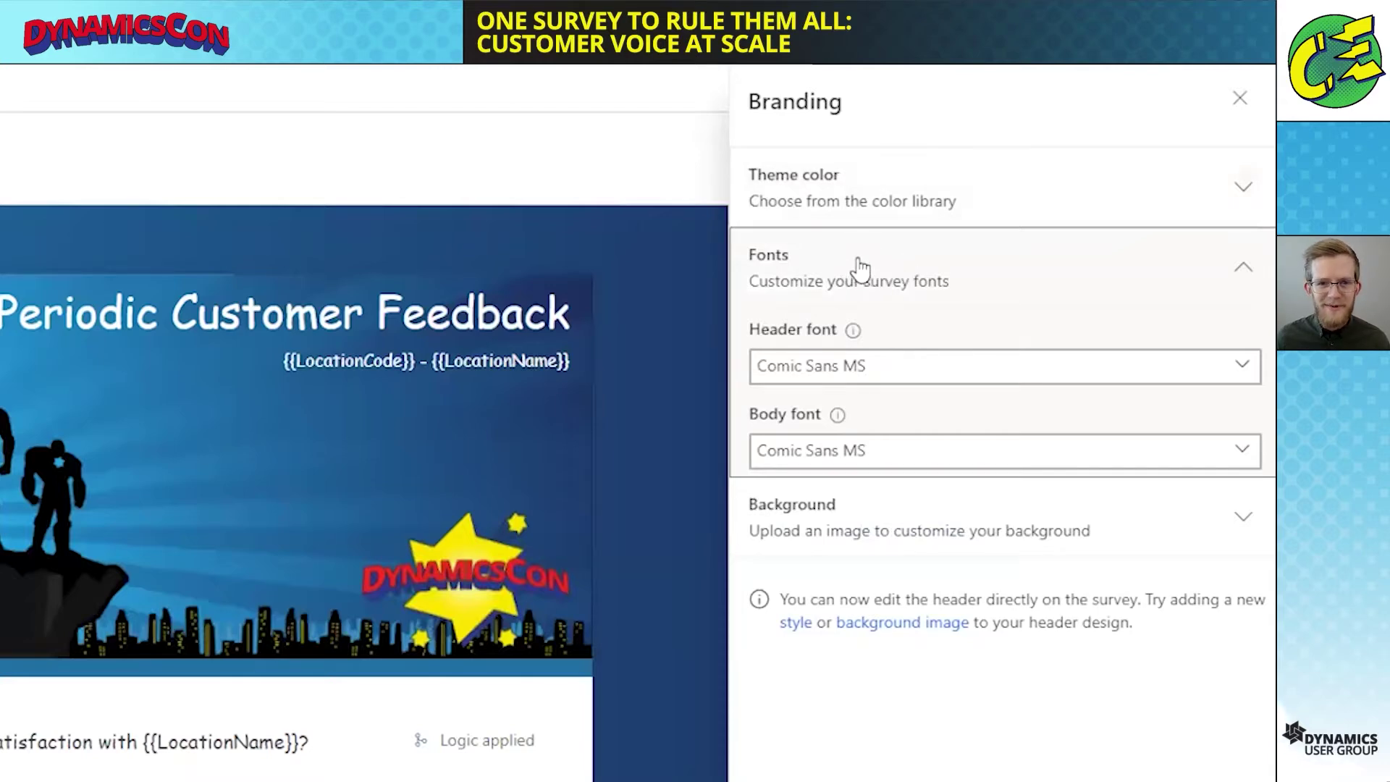
left_click(860, 268)
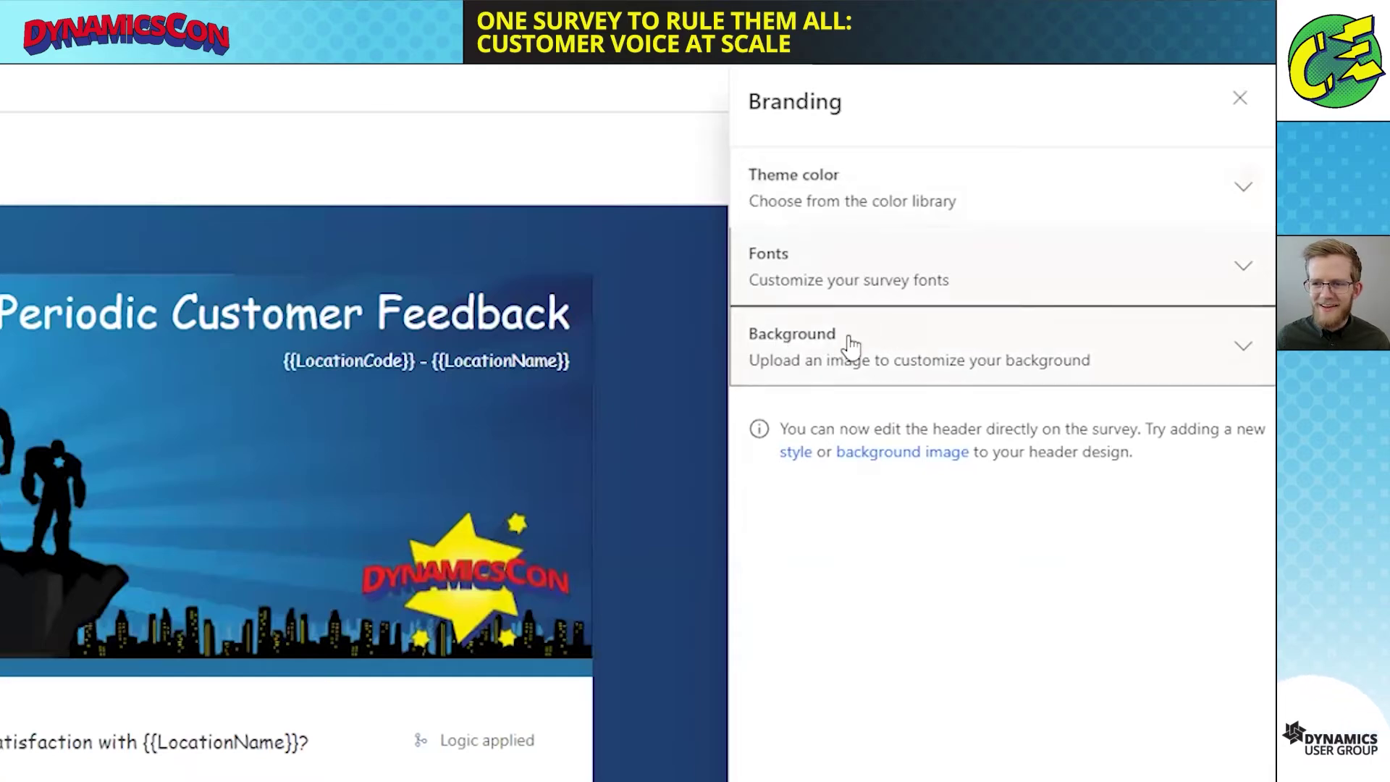
left_click(847, 350)
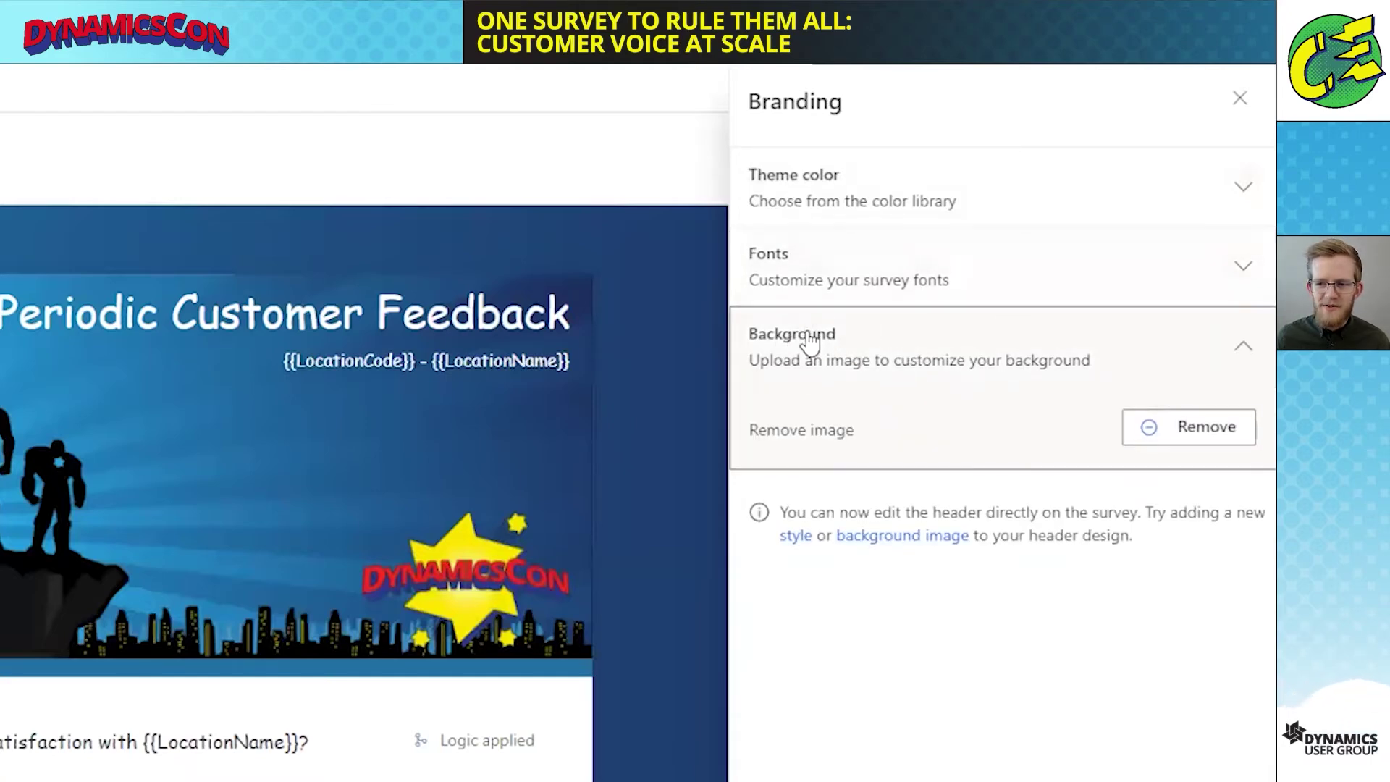
left_click(801, 333)
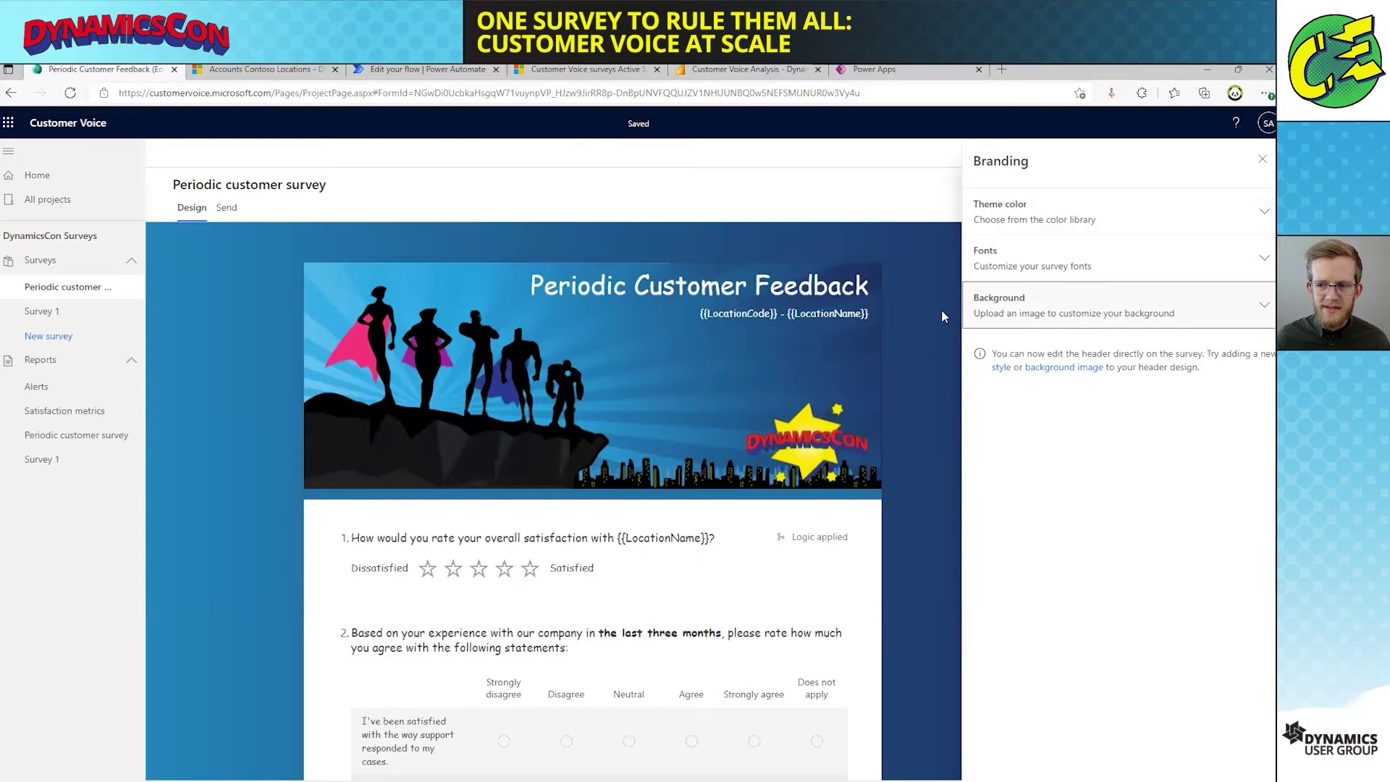
left_click(1262, 159)
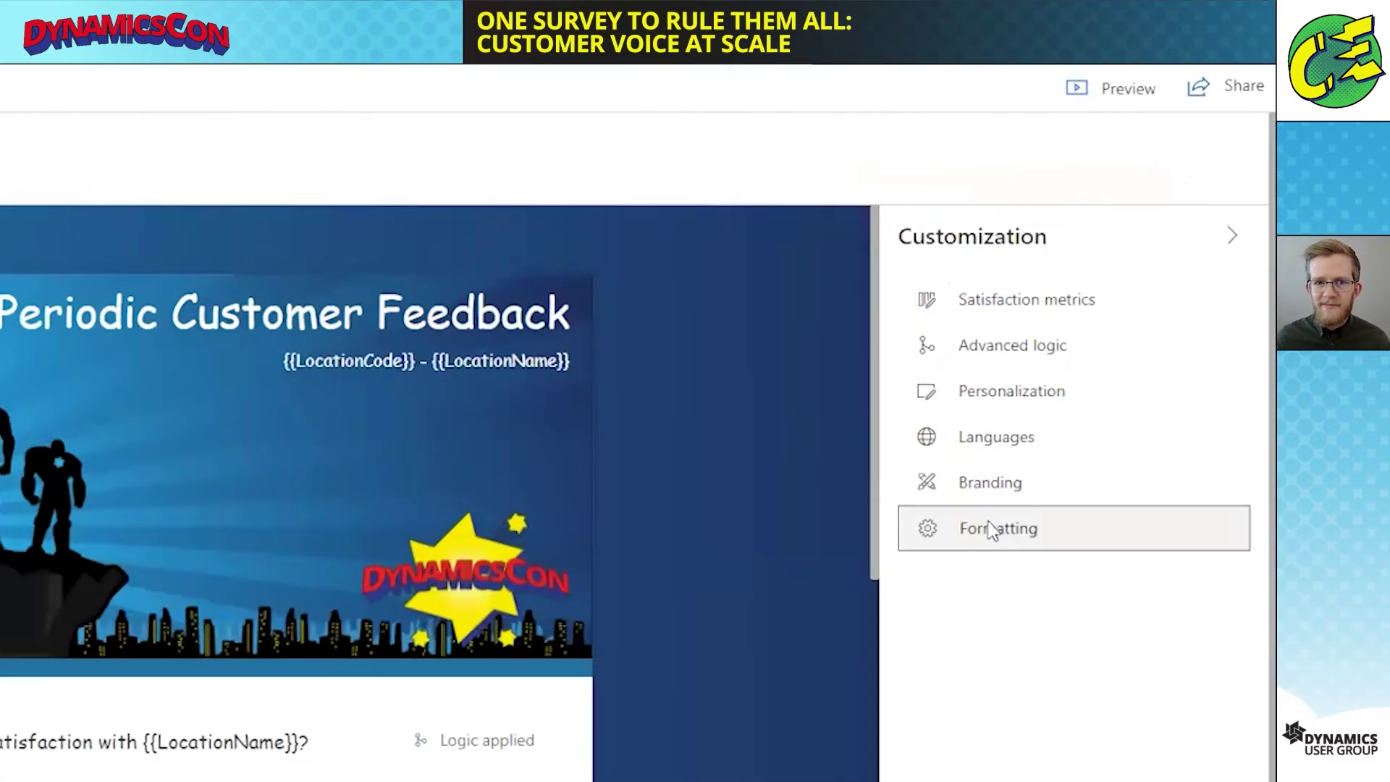
Step: Review the survey's formatting settings for progress bar, question number and question shuffling, and close them unchanged
left_click(1115, 414)
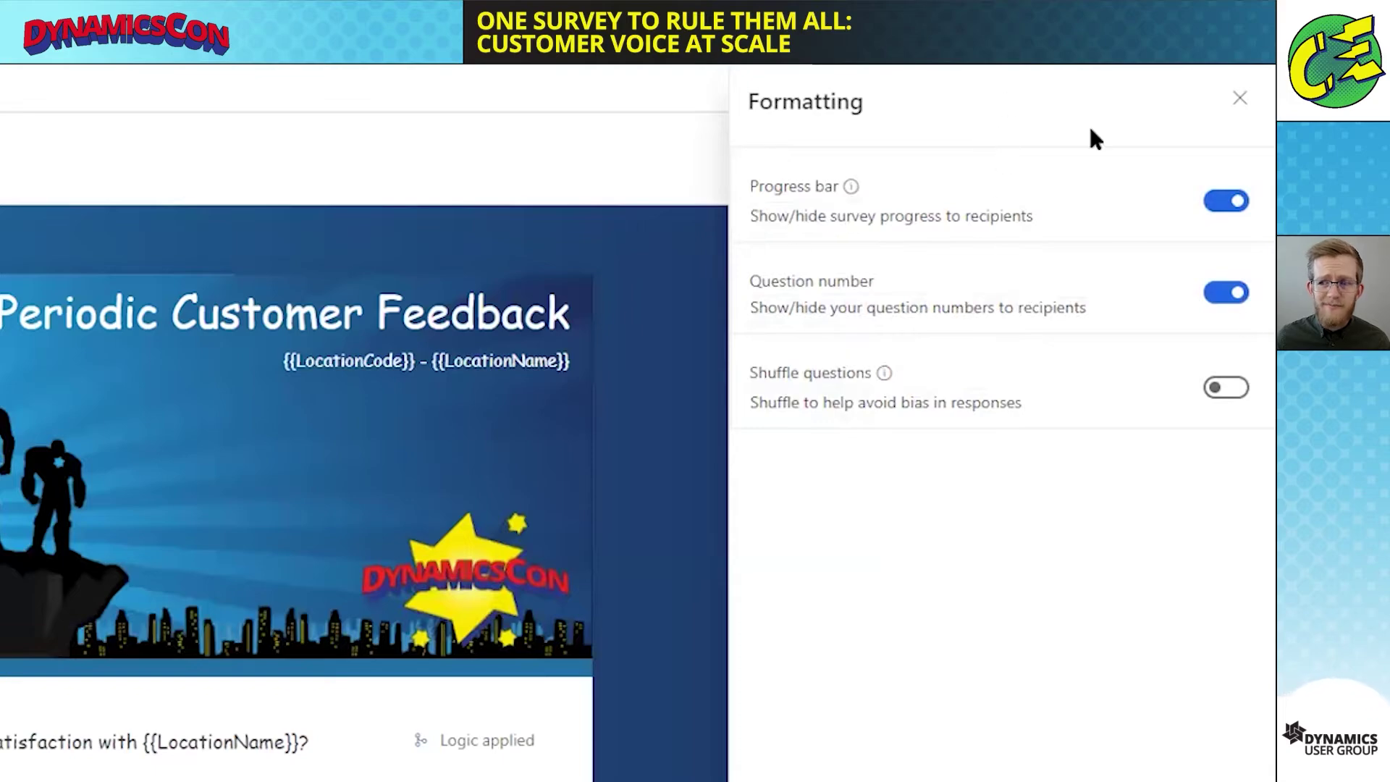
left_click(1240, 102)
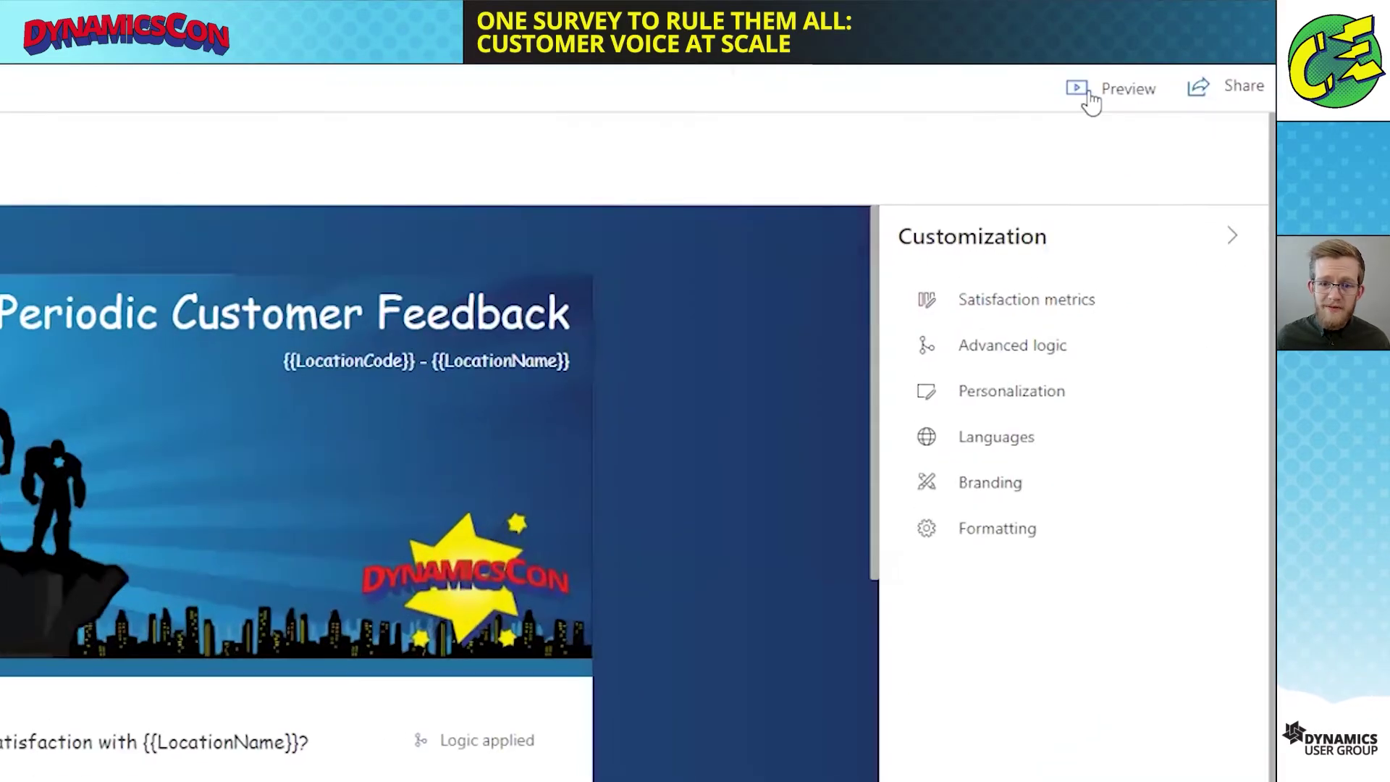
Step: Preview the survey from the header down to the additional feedback question, and return to the design view
left_click(1079, 98)
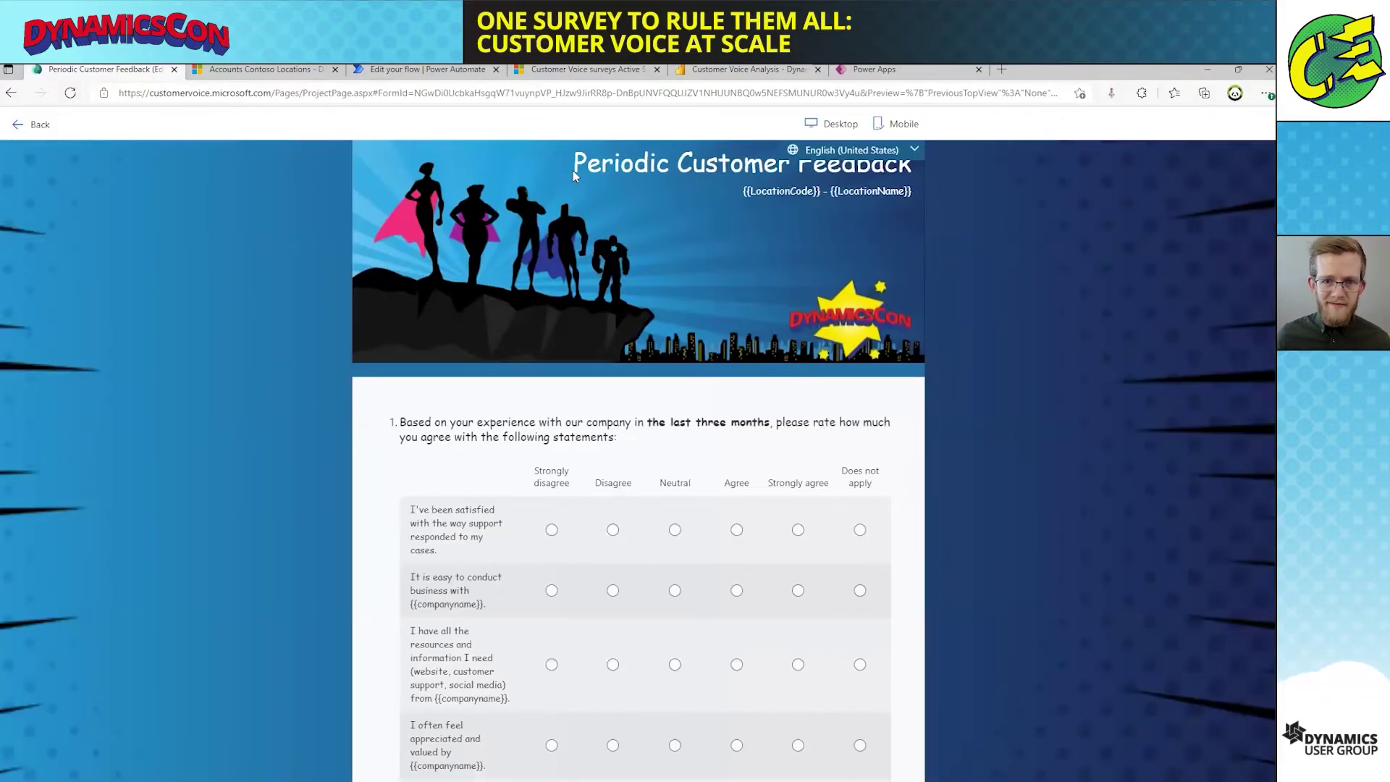
scroll(581, 452, "down", 10)
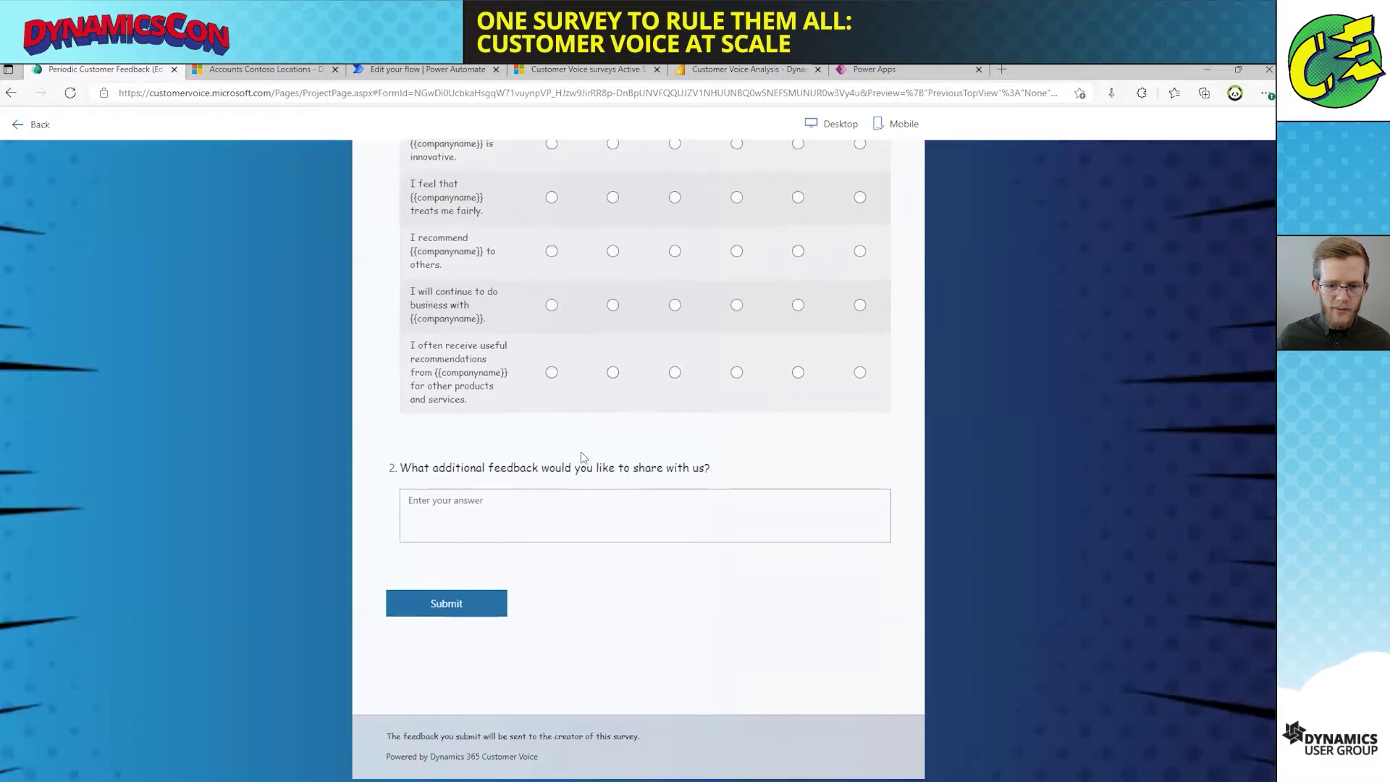
scroll(580, 452, "up", 10)
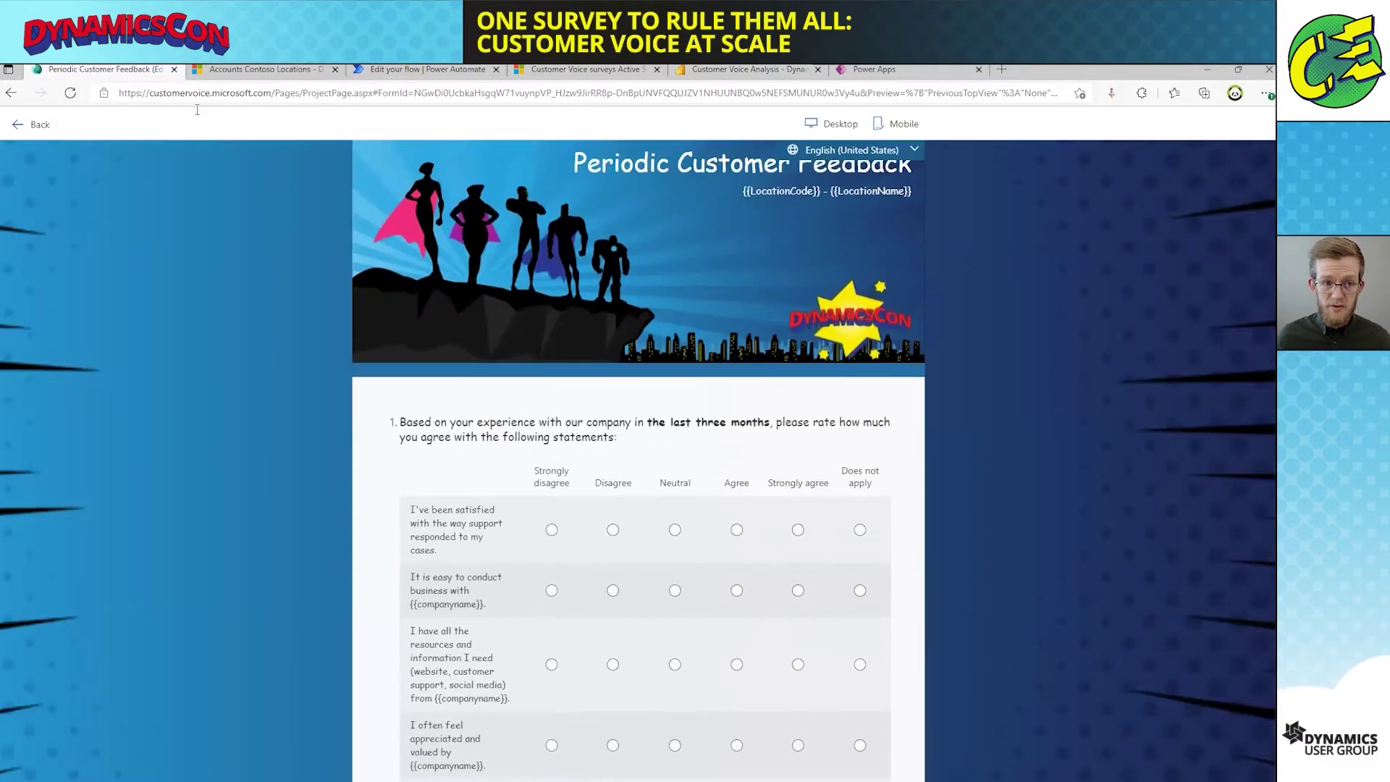
left_click(40, 130)
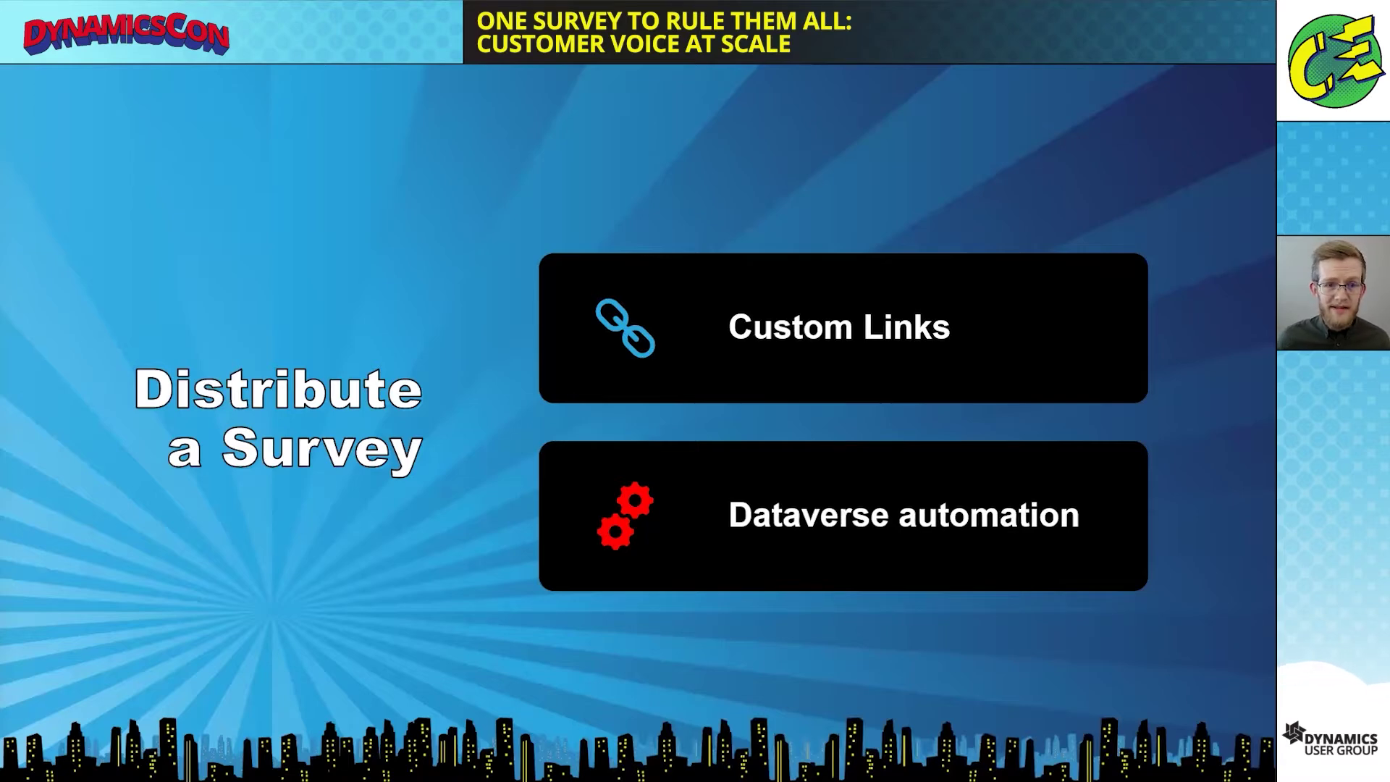
key("Right")
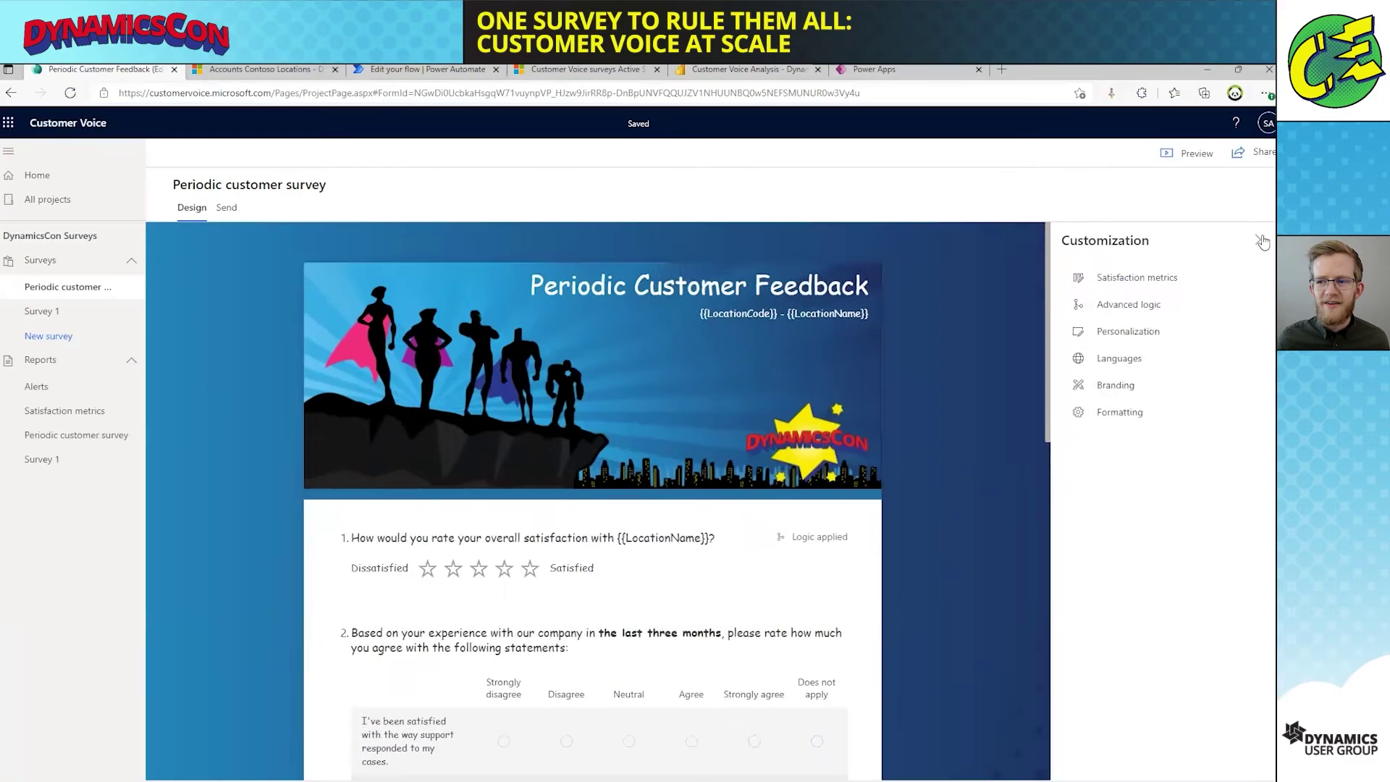
Step: Collapse the customization options and open question 1 to inspect the {{LocationName}} variable in its text
left_click(1232, 235)
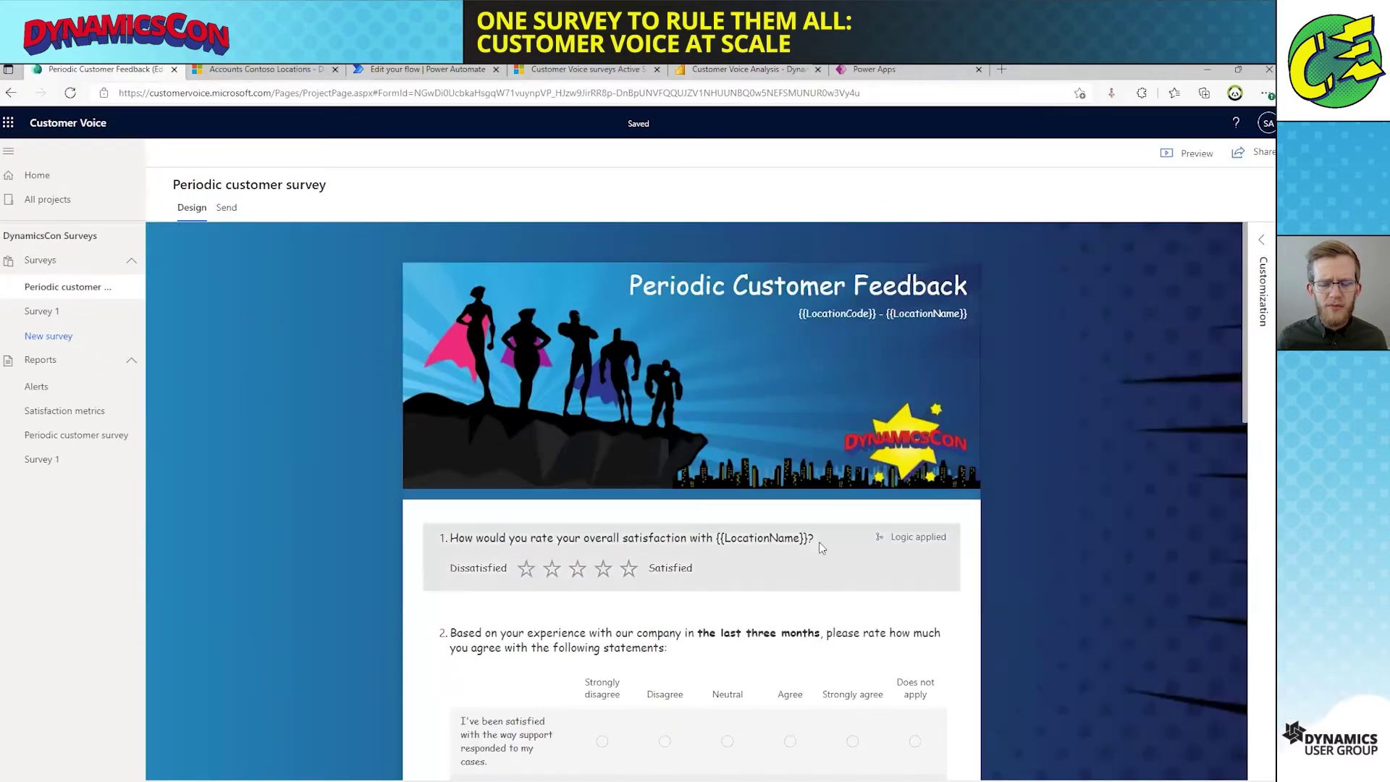
left_click(815, 529)
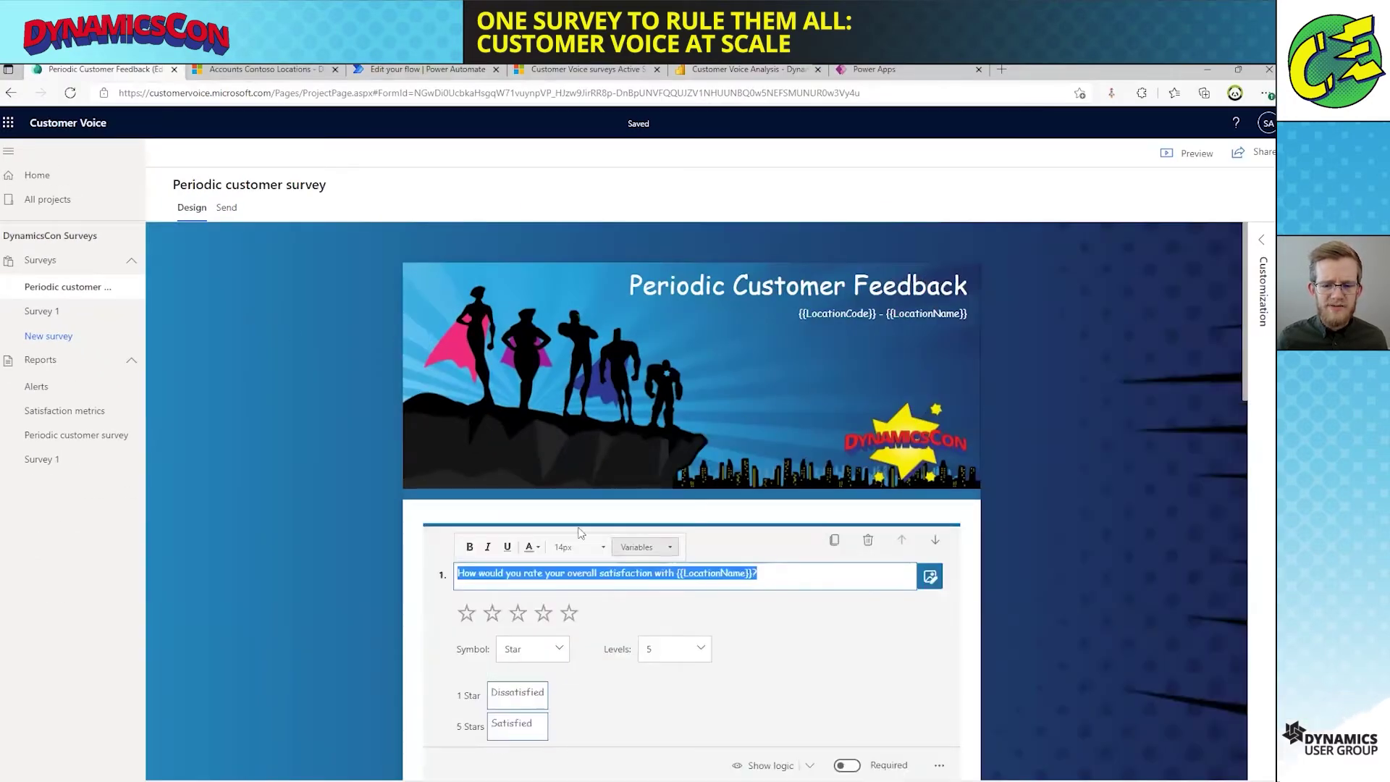
scroll(579, 530, "down", 3)
left_click(769, 396)
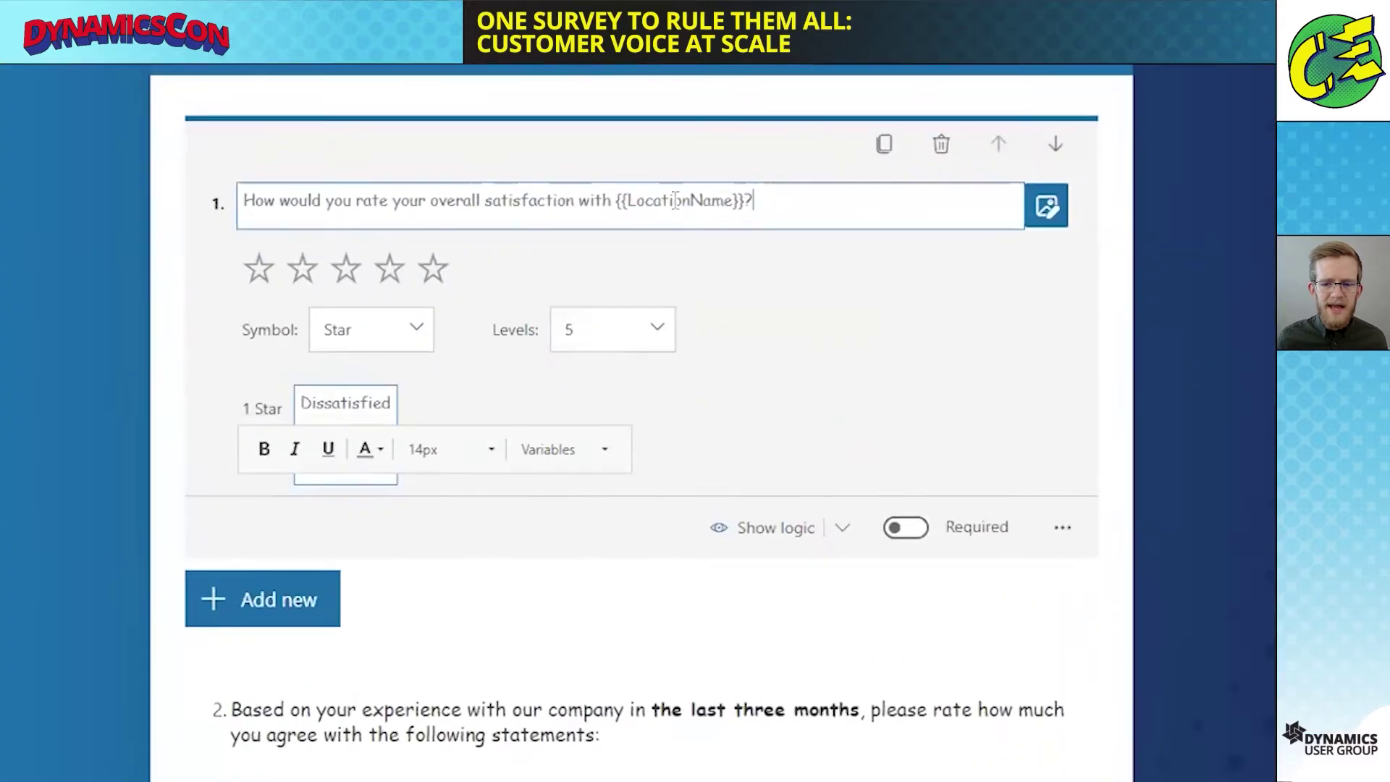
left_click_drag(742, 204, 619, 205)
left_click(746, 204)
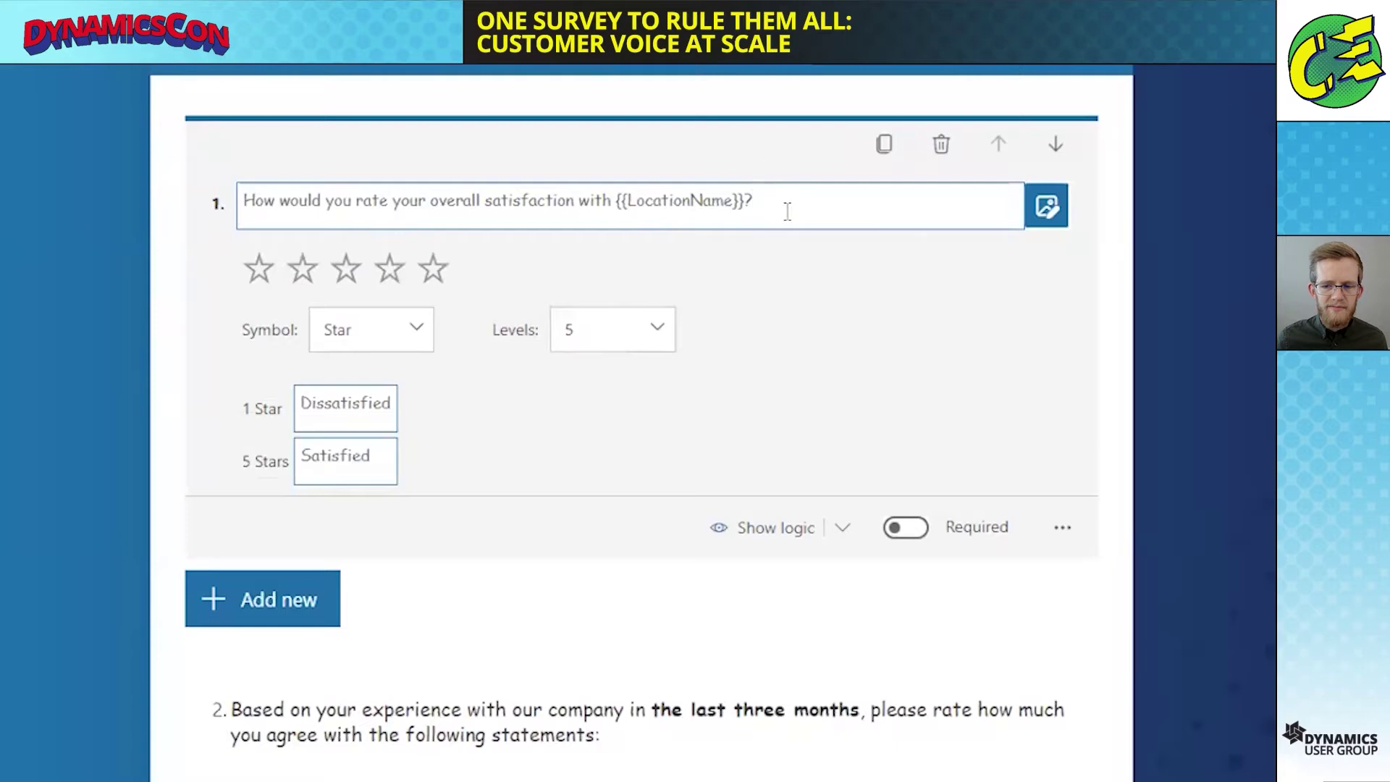
Step: Examine the variables available for the text of question 1, down to LocationName, without inserting any
triple_click(787, 206)
left_click(601, 156)
scroll(601, 217, "down", 3)
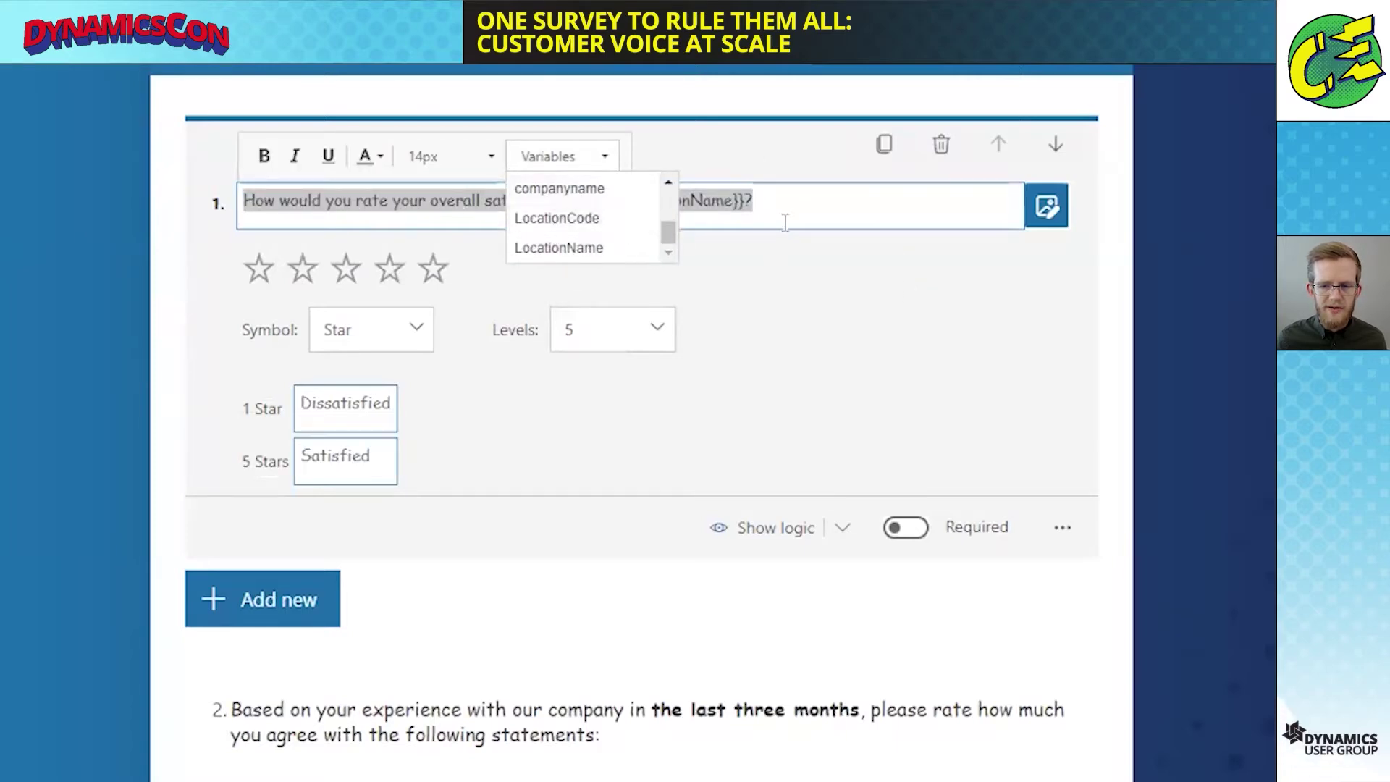
left_click(813, 194)
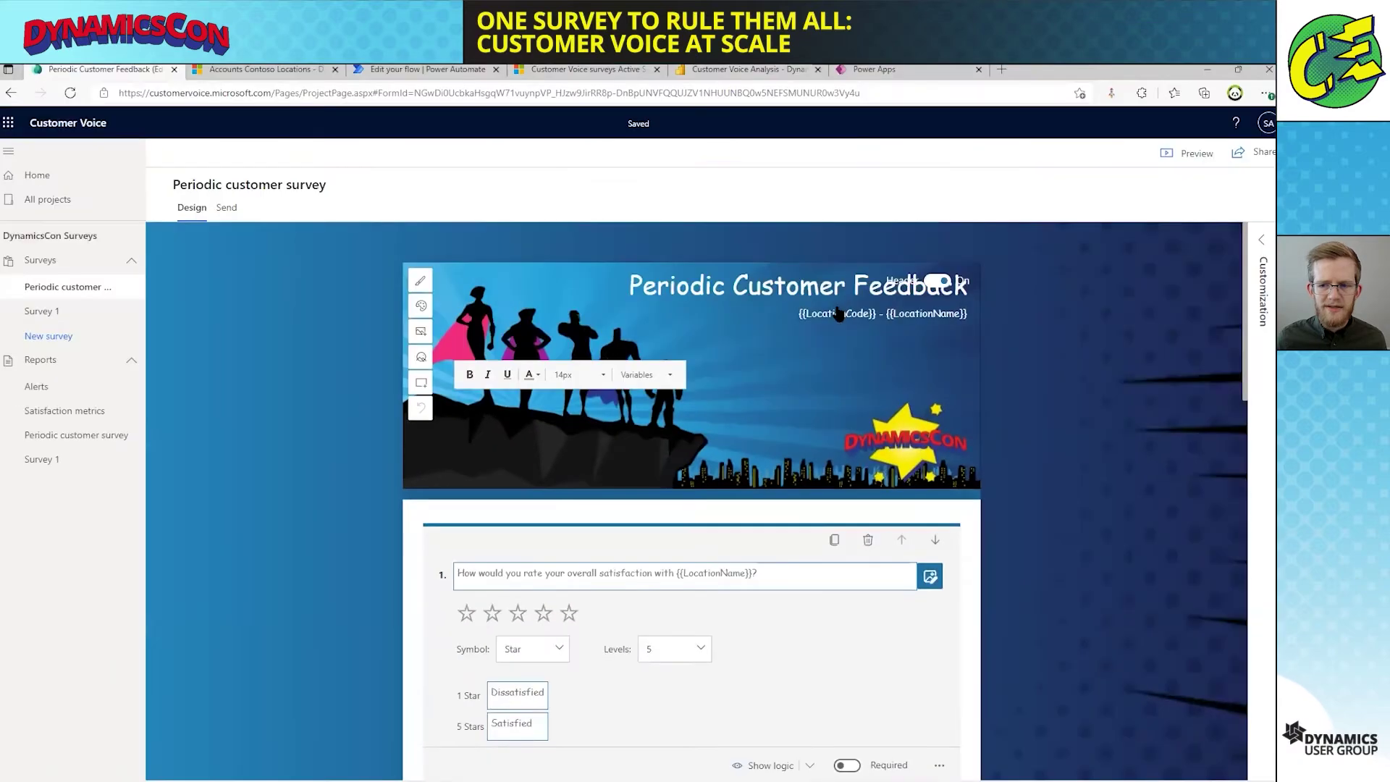
Step: Add a second line with the First Name and Last Name variables to the survey's header description
left_click(838, 315)
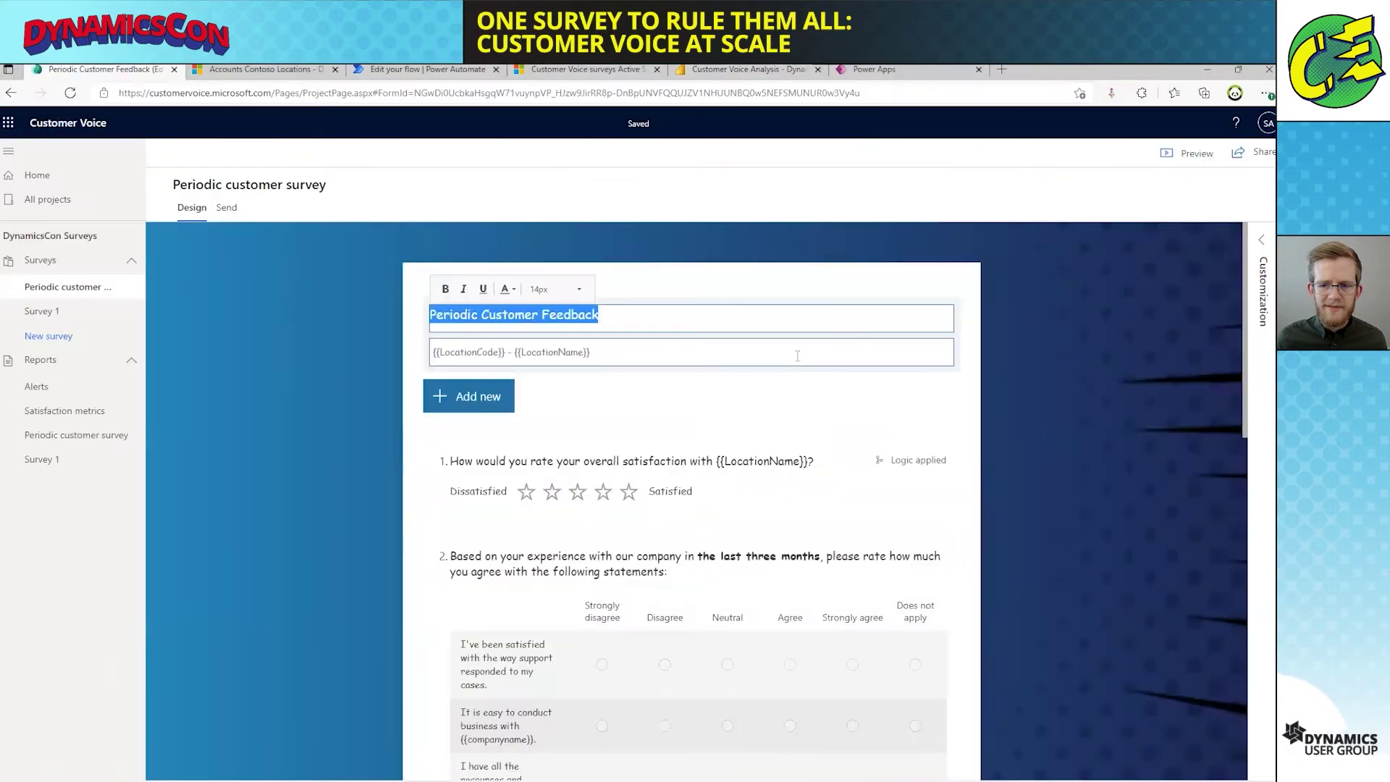
triple_click(622, 349)
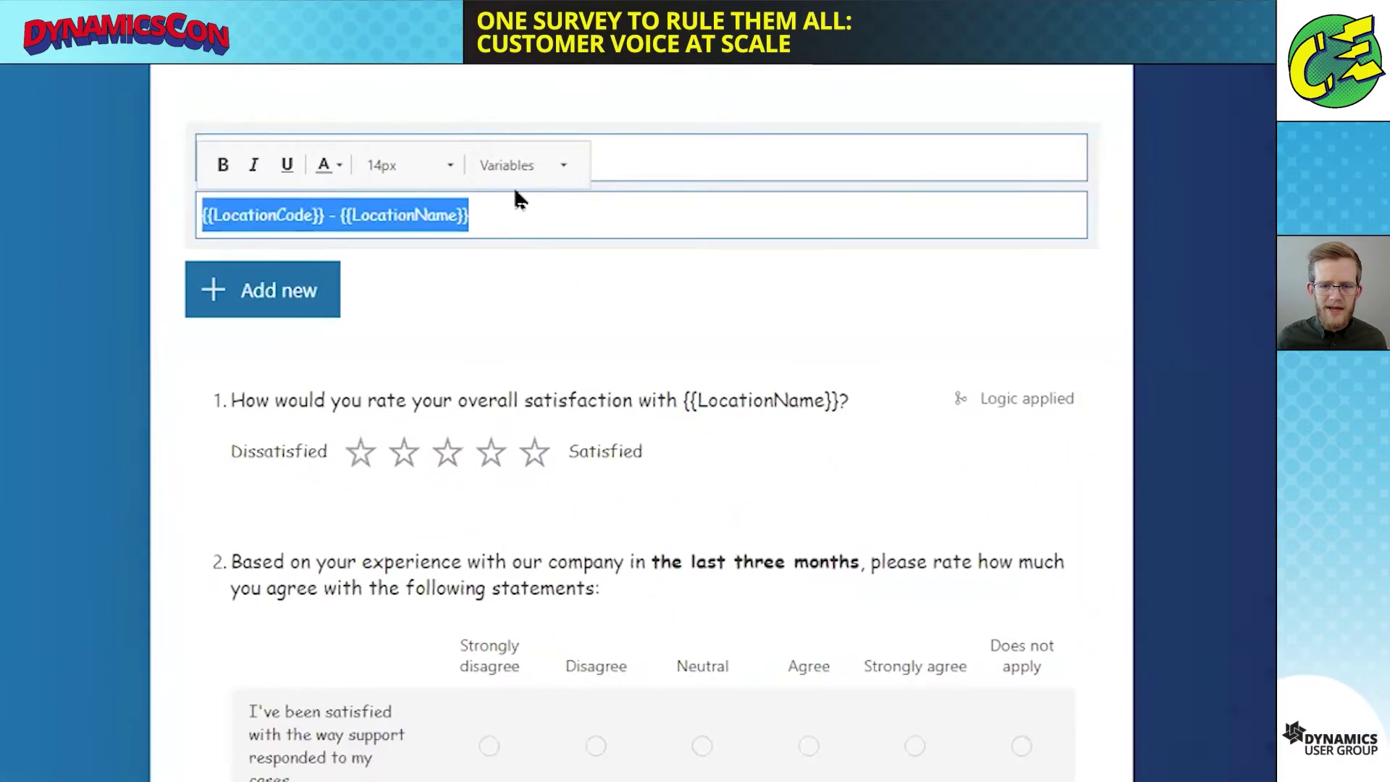
left_click(546, 218)
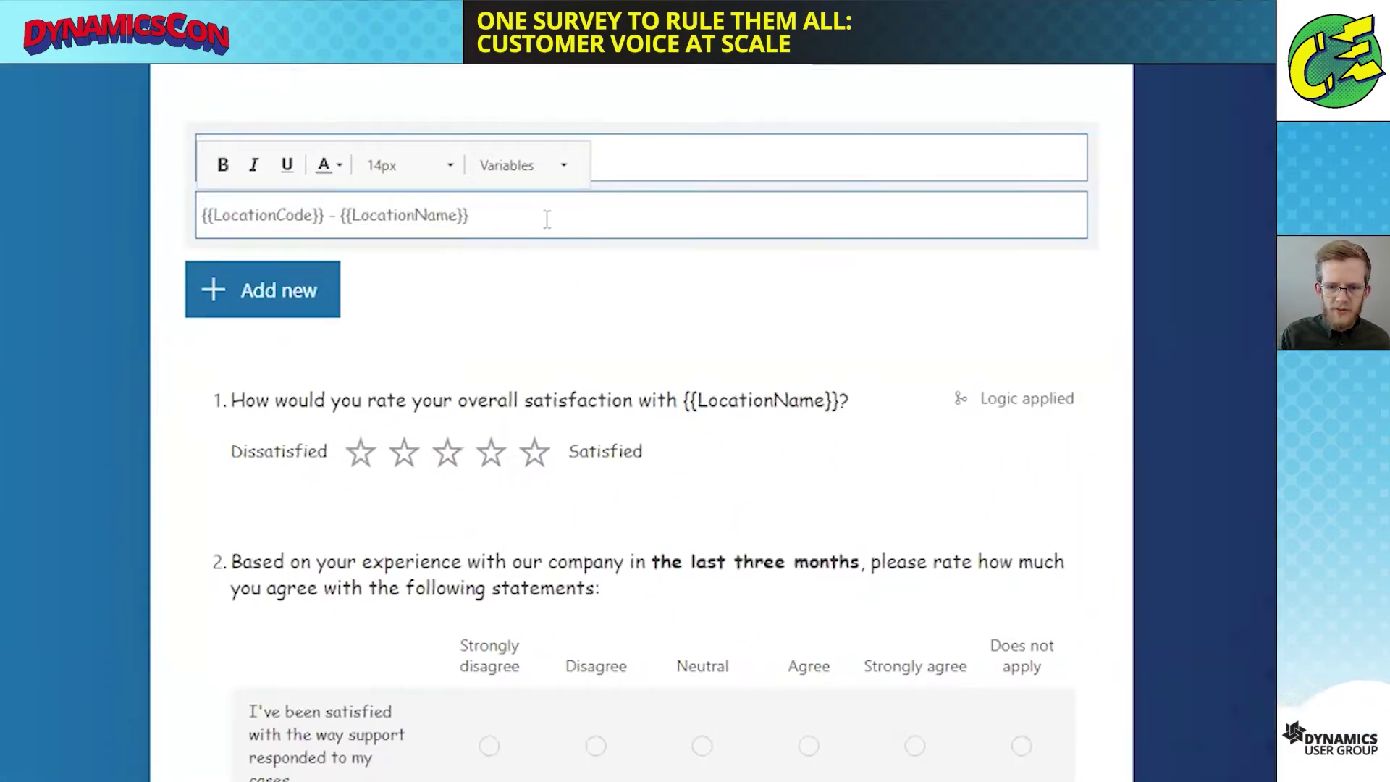
key("Return")
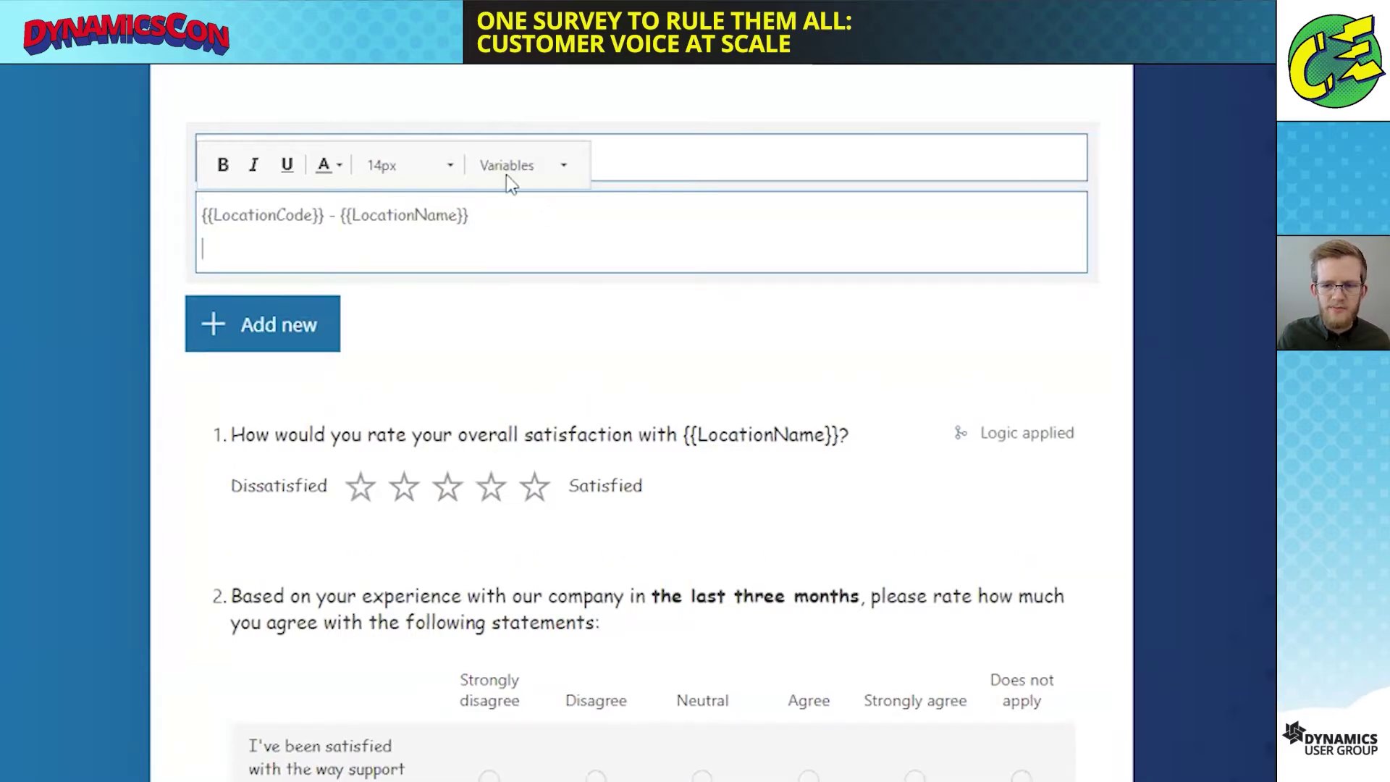
left_click(507, 174)
left_click(534, 222)
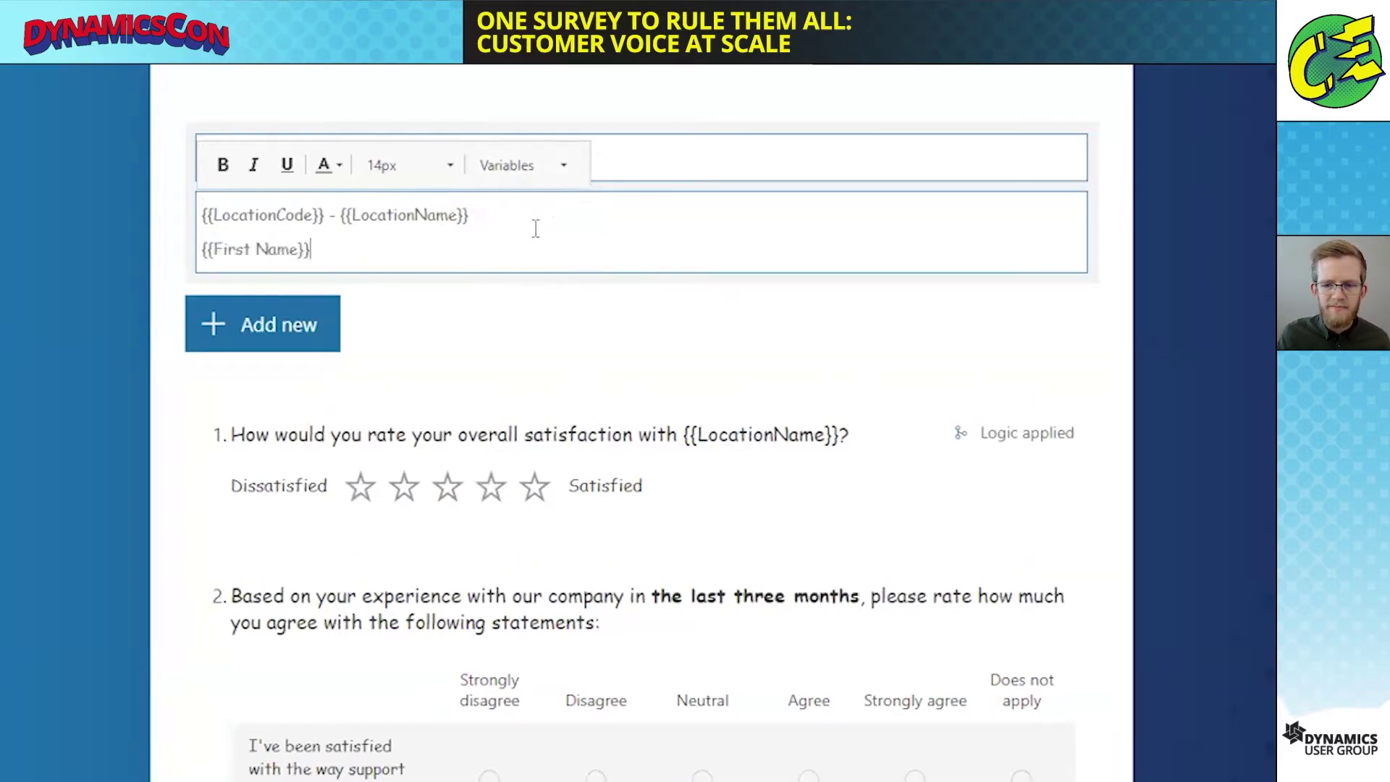
left_click(505, 173)
left_click(509, 255)
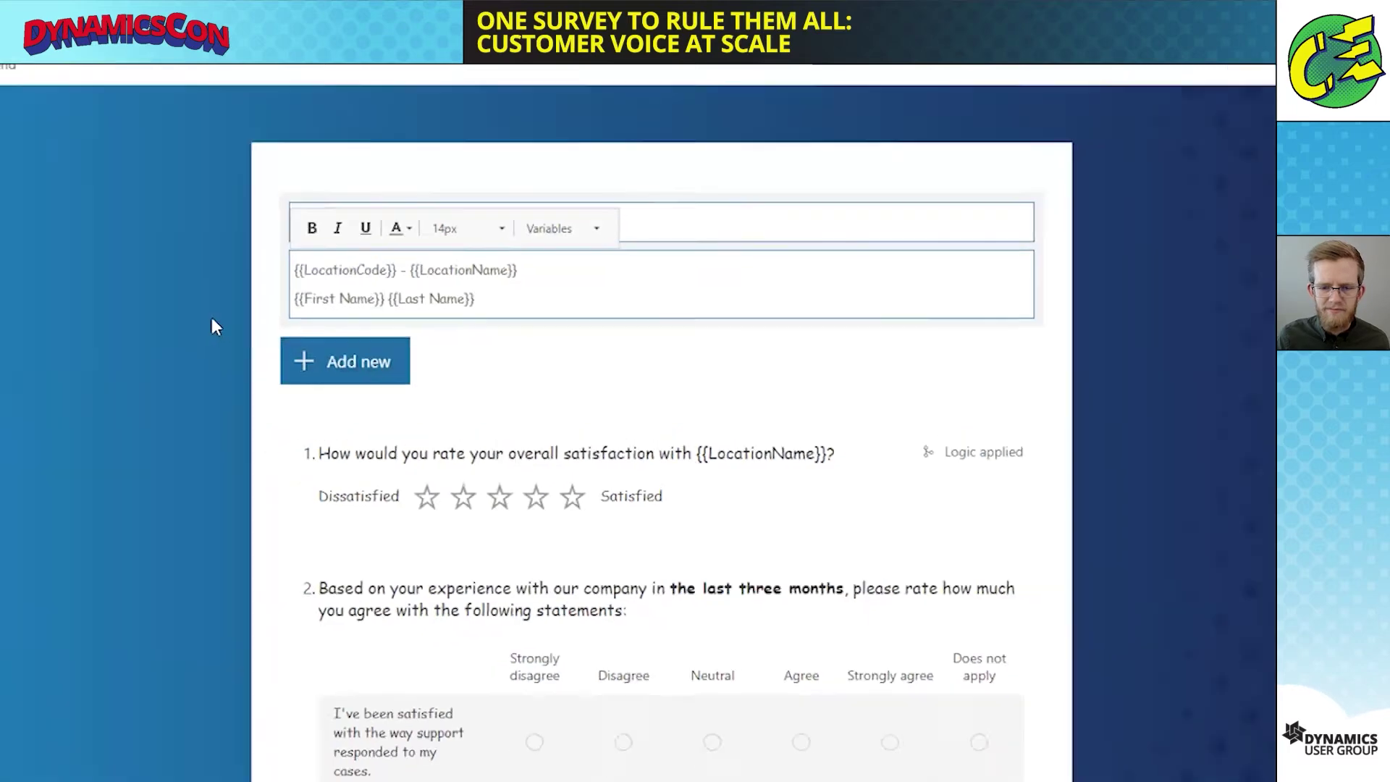
left_click(215, 326)
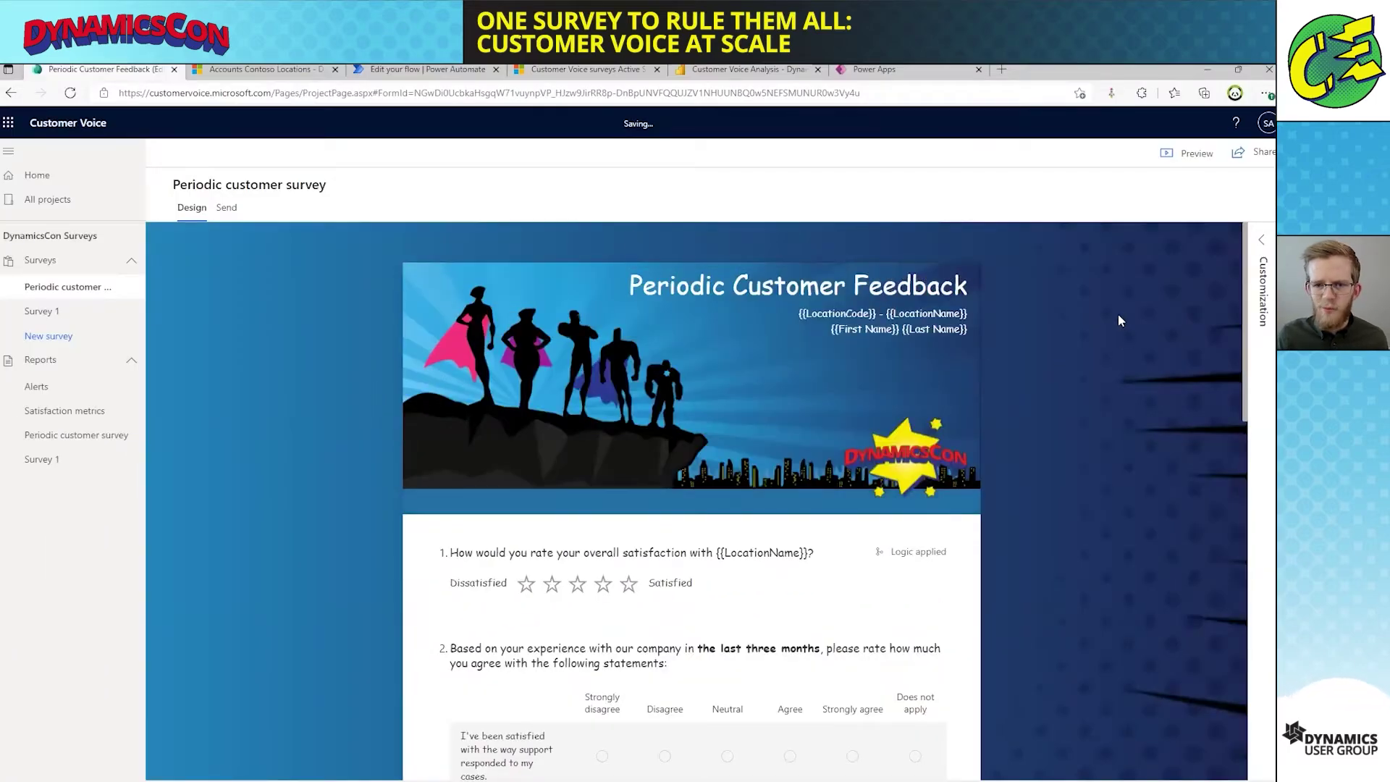
mouse_move(850, 310)
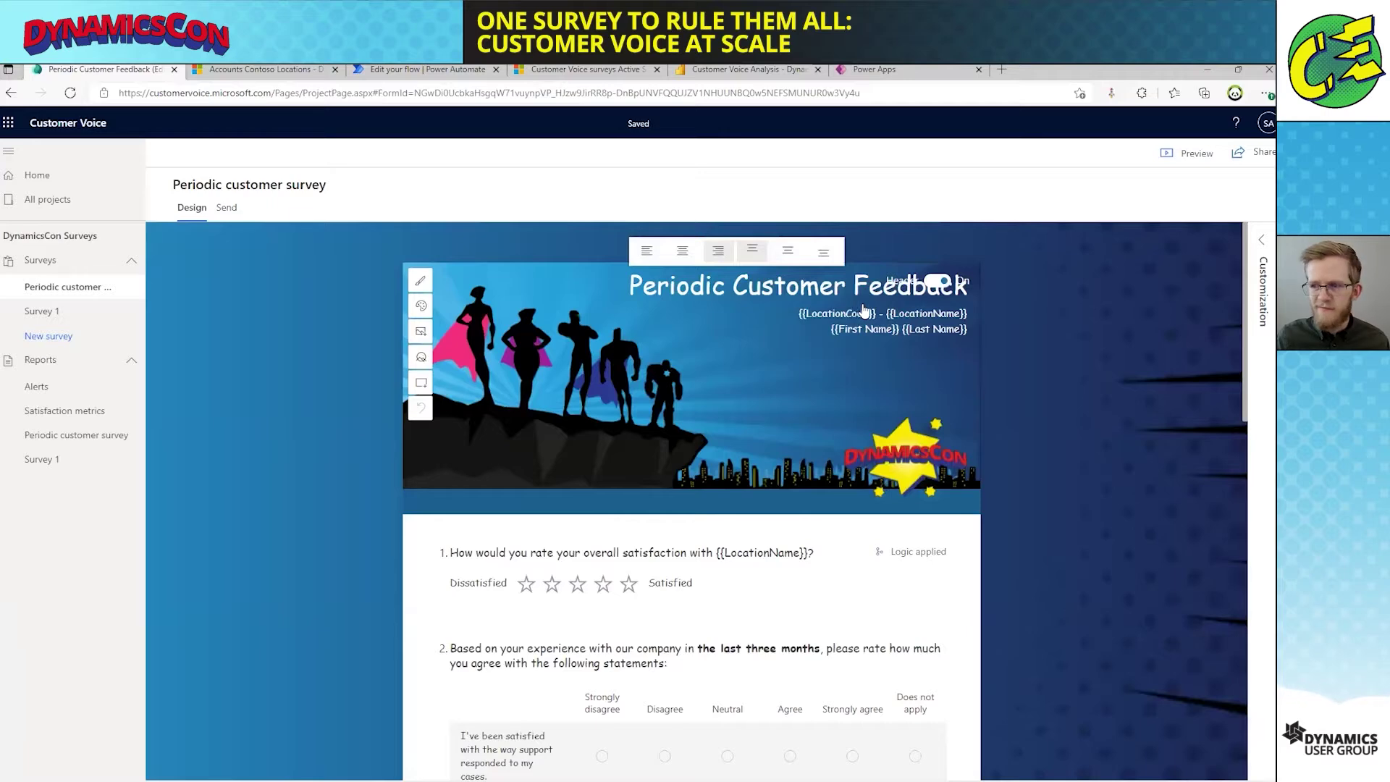
Step: Open the survey's links from its resend options and read the generic link and its note about tracking personal information
left_click(226, 208)
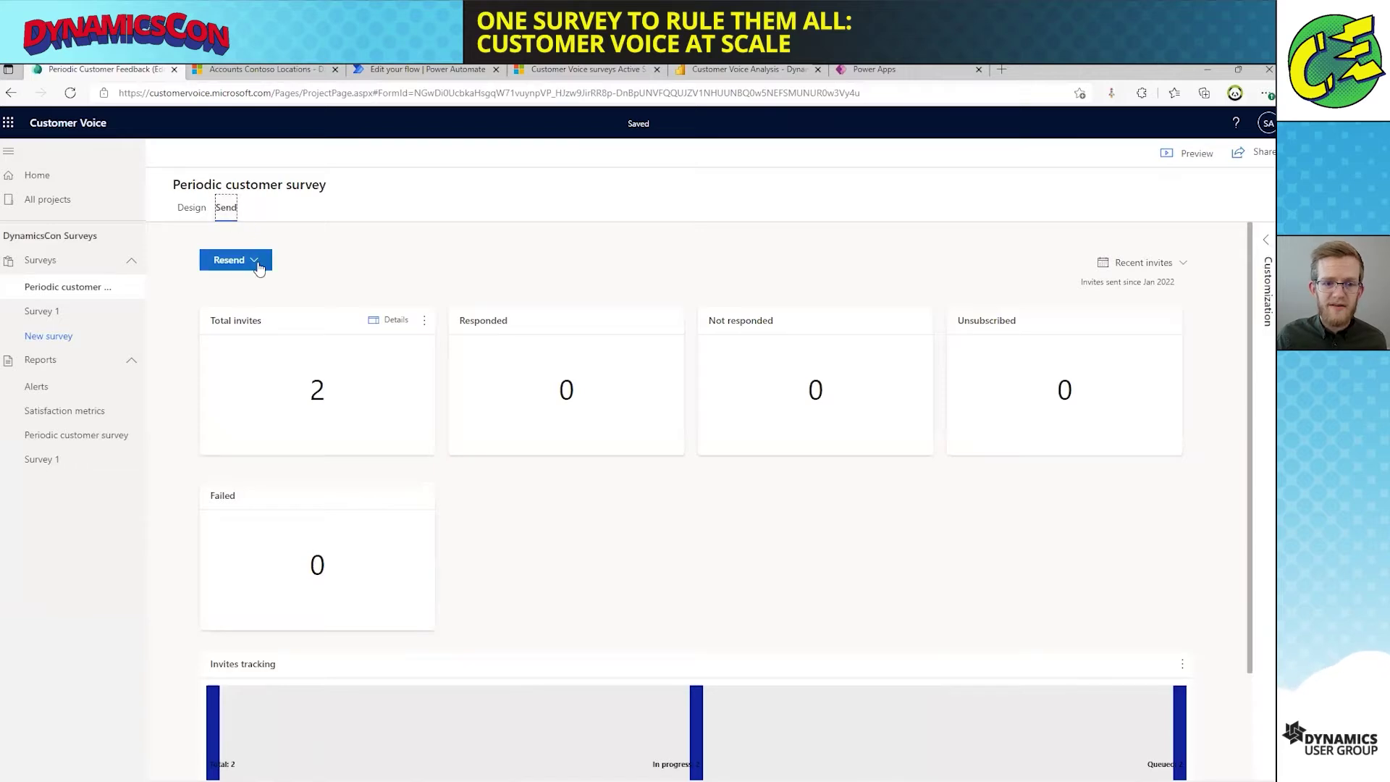
left_click(257, 262)
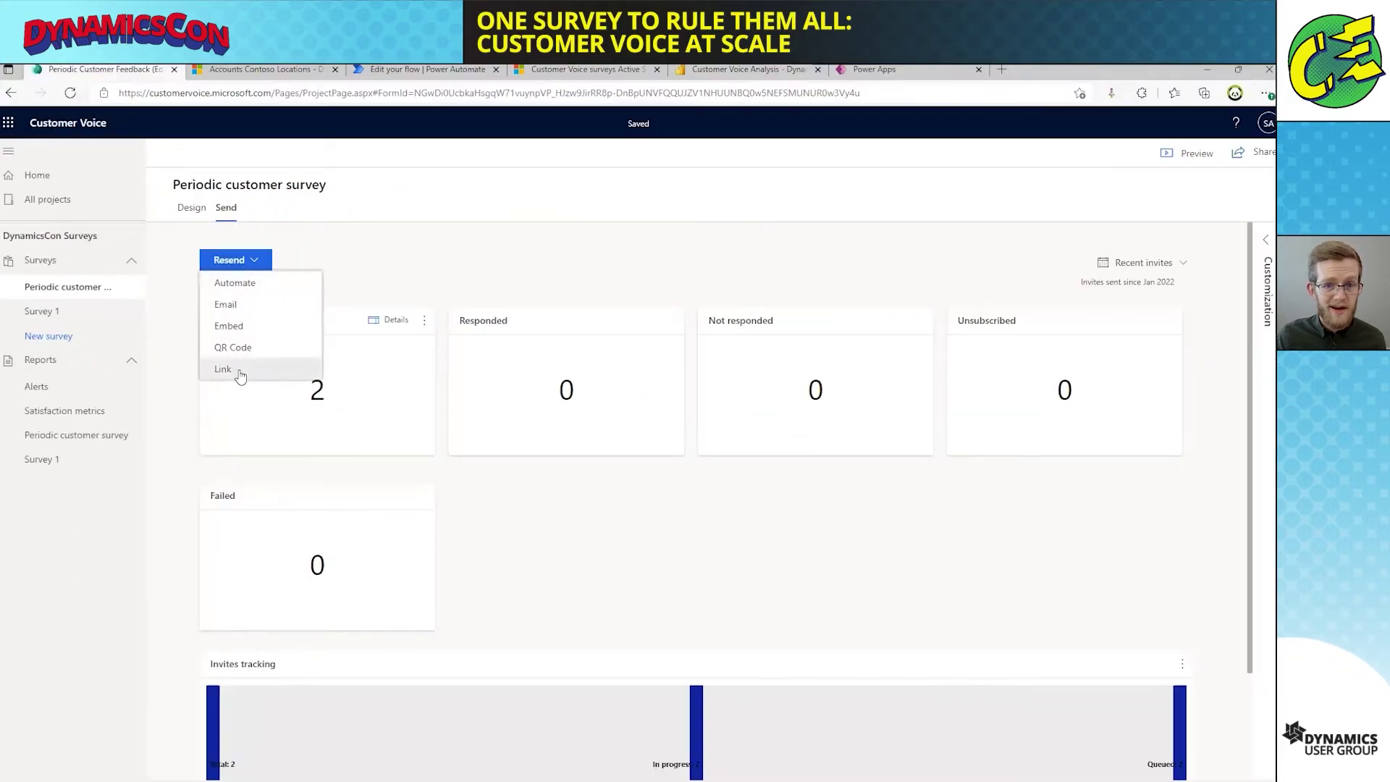
left_click(223, 369)
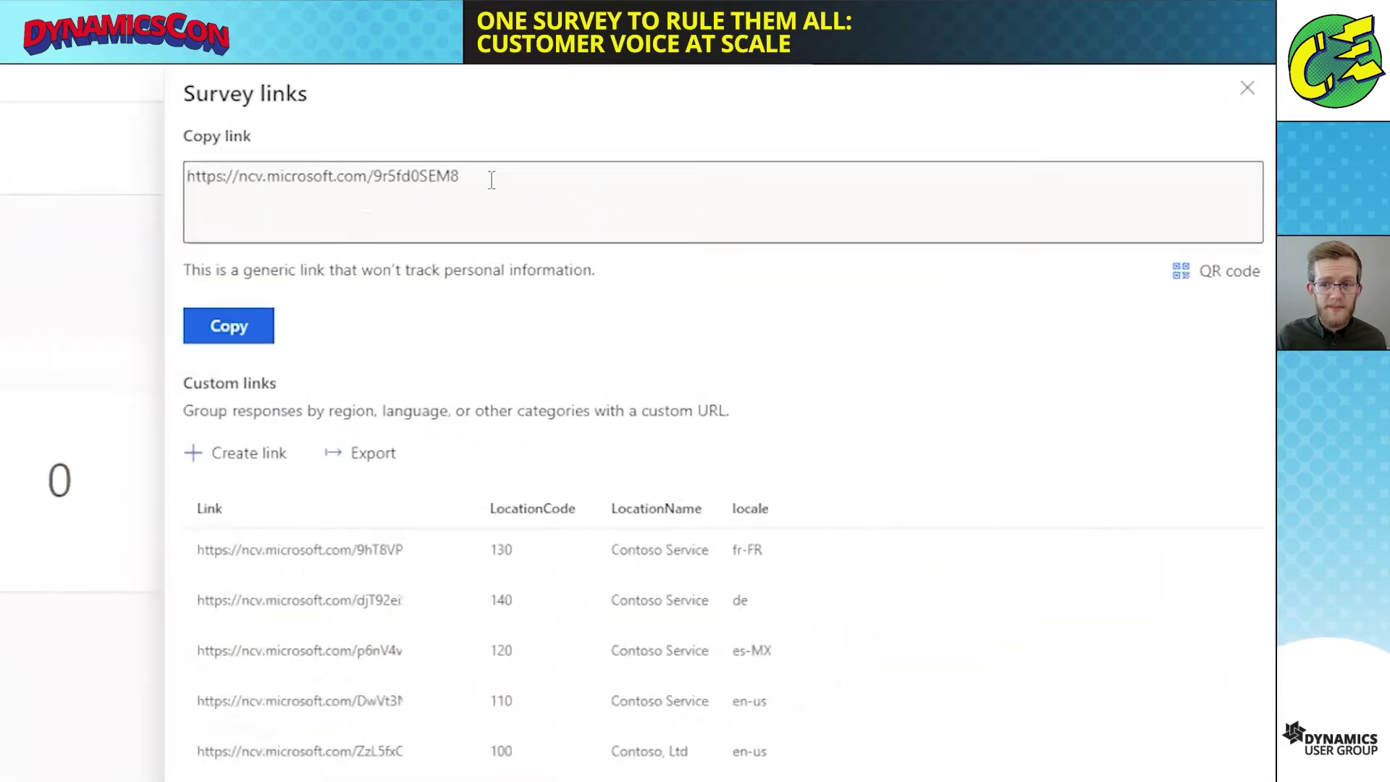
left_click_drag(803, 217, 574, 212)
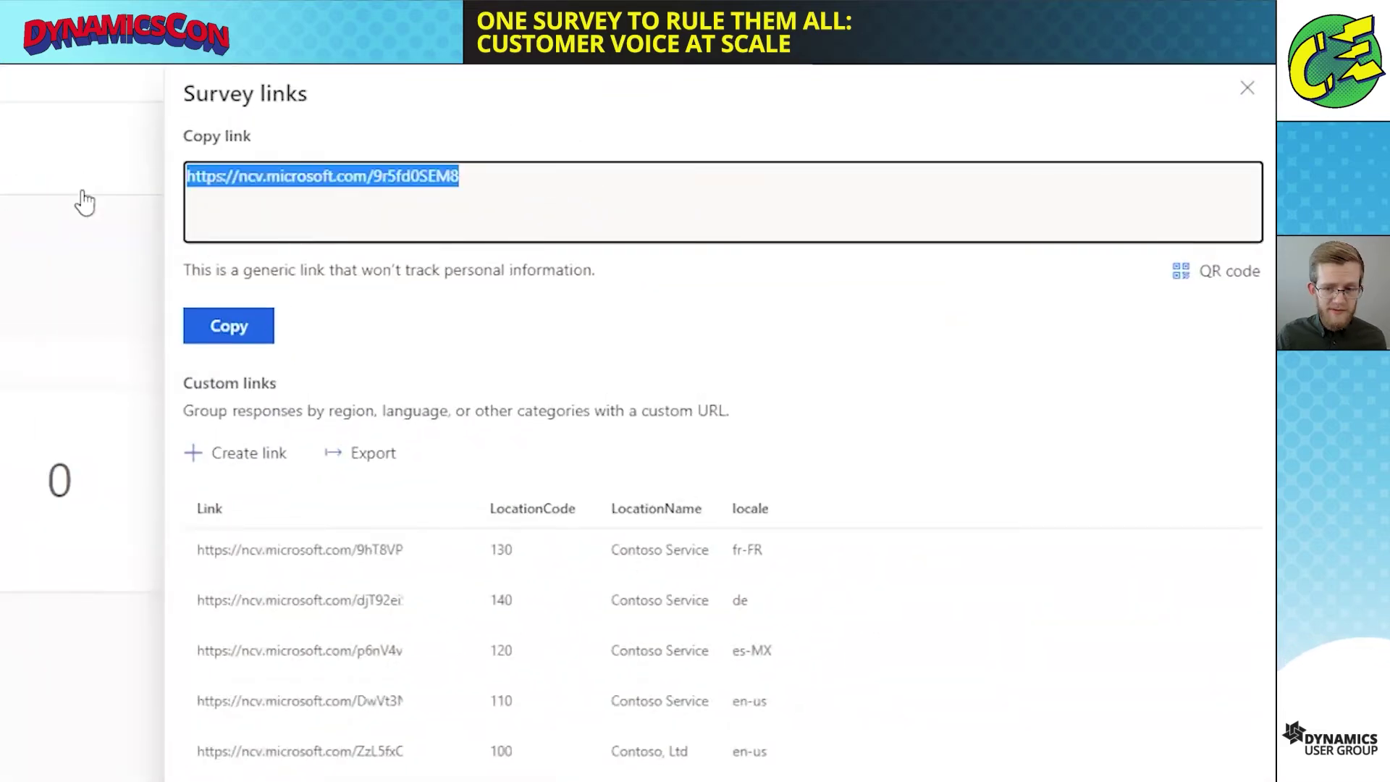
left_click_drag(205, 270, 551, 276)
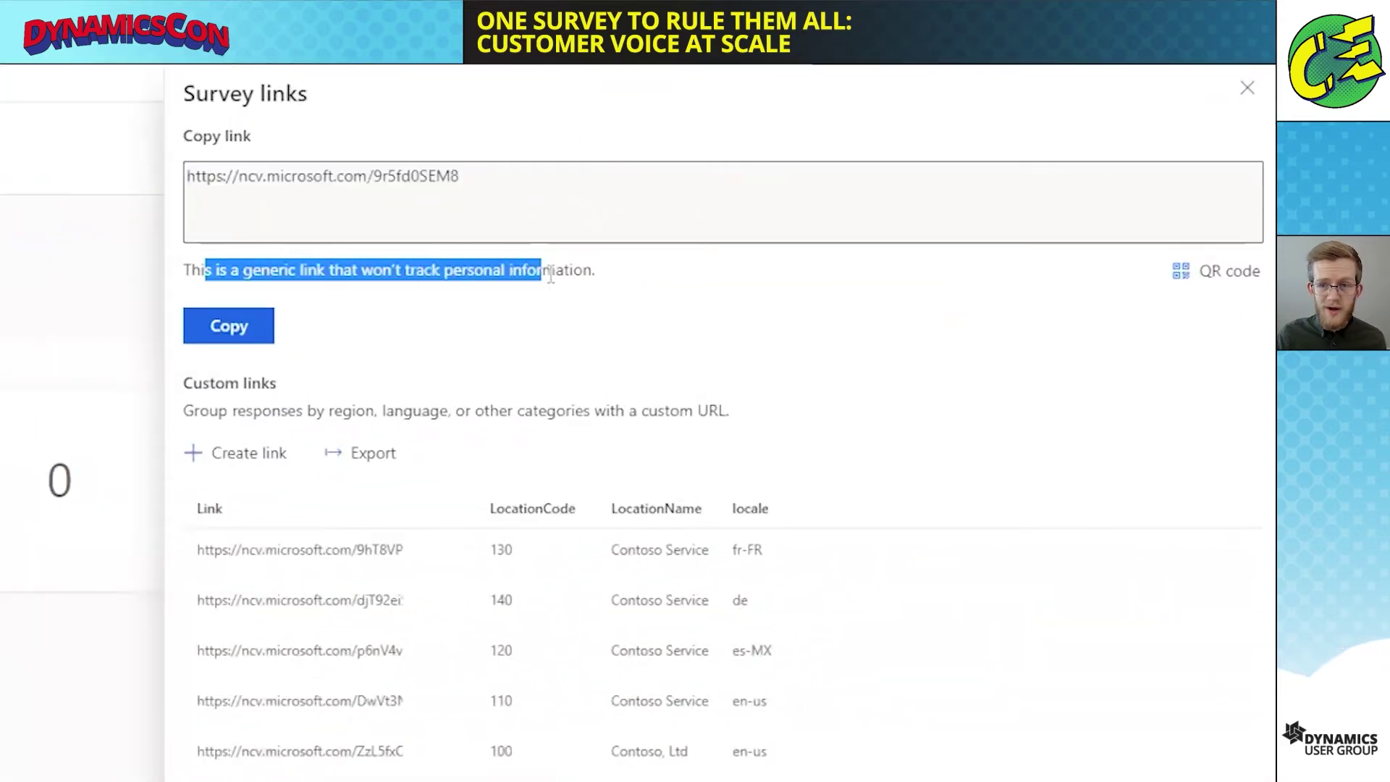
left_click(552, 277)
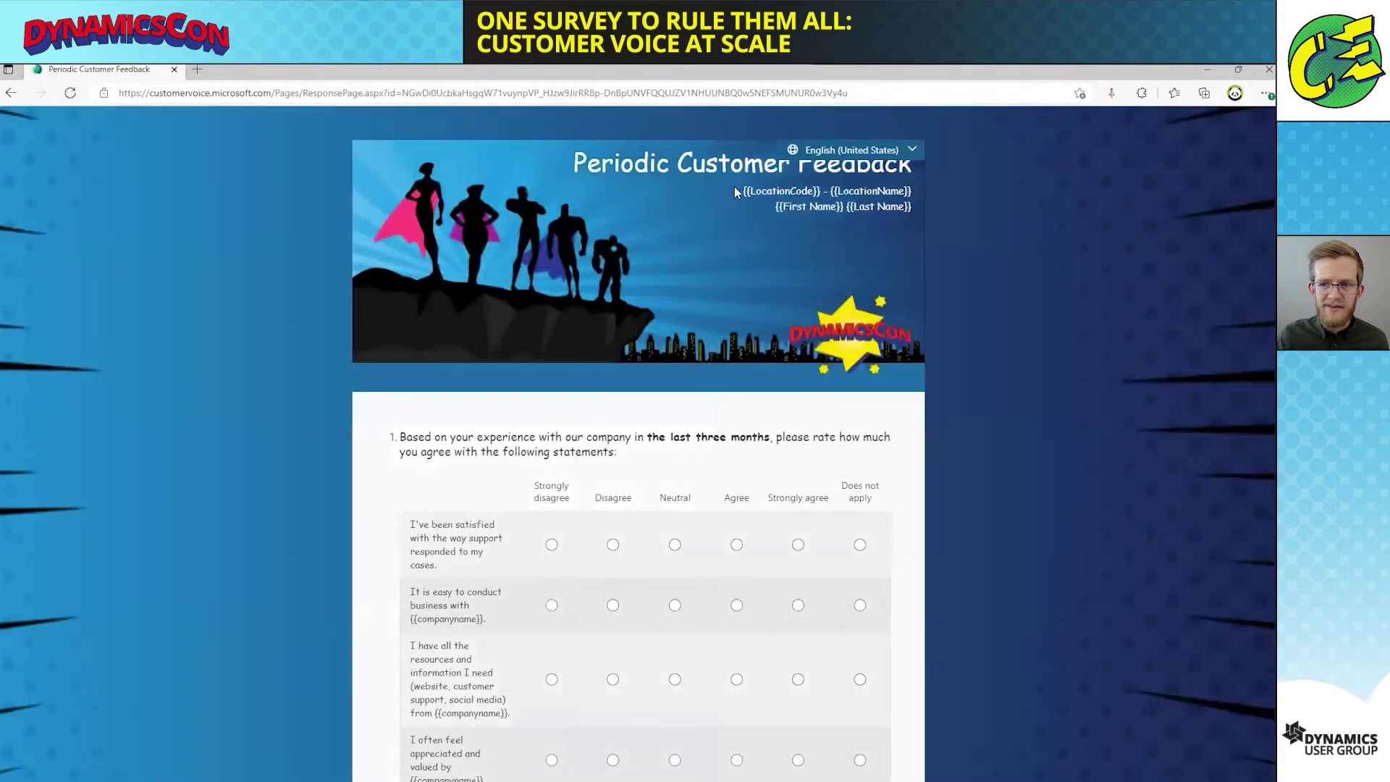
Step: Examine the survey opened through the generic link, checking its header variables, first question and remaining questions
scroll(755, 228, "down", 4)
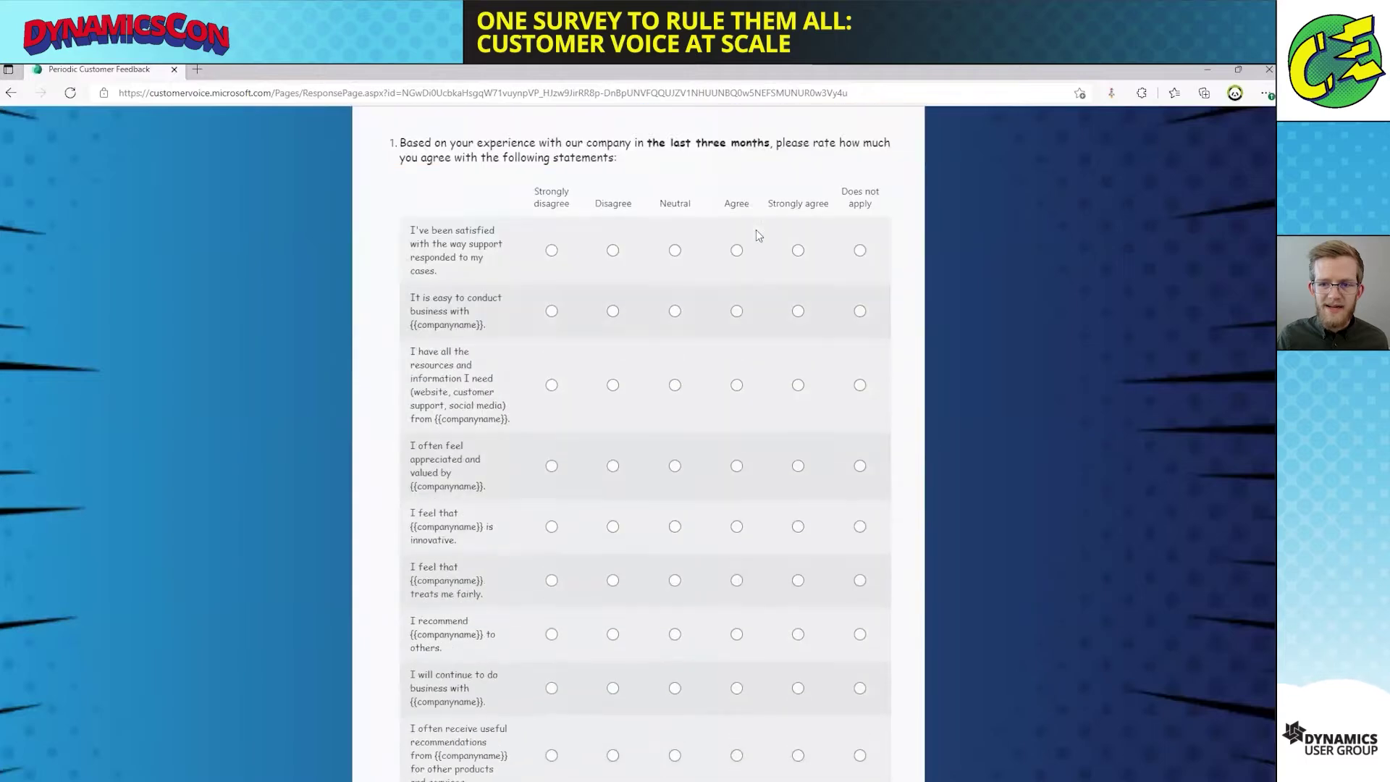
scroll(674, 231, "up", 3)
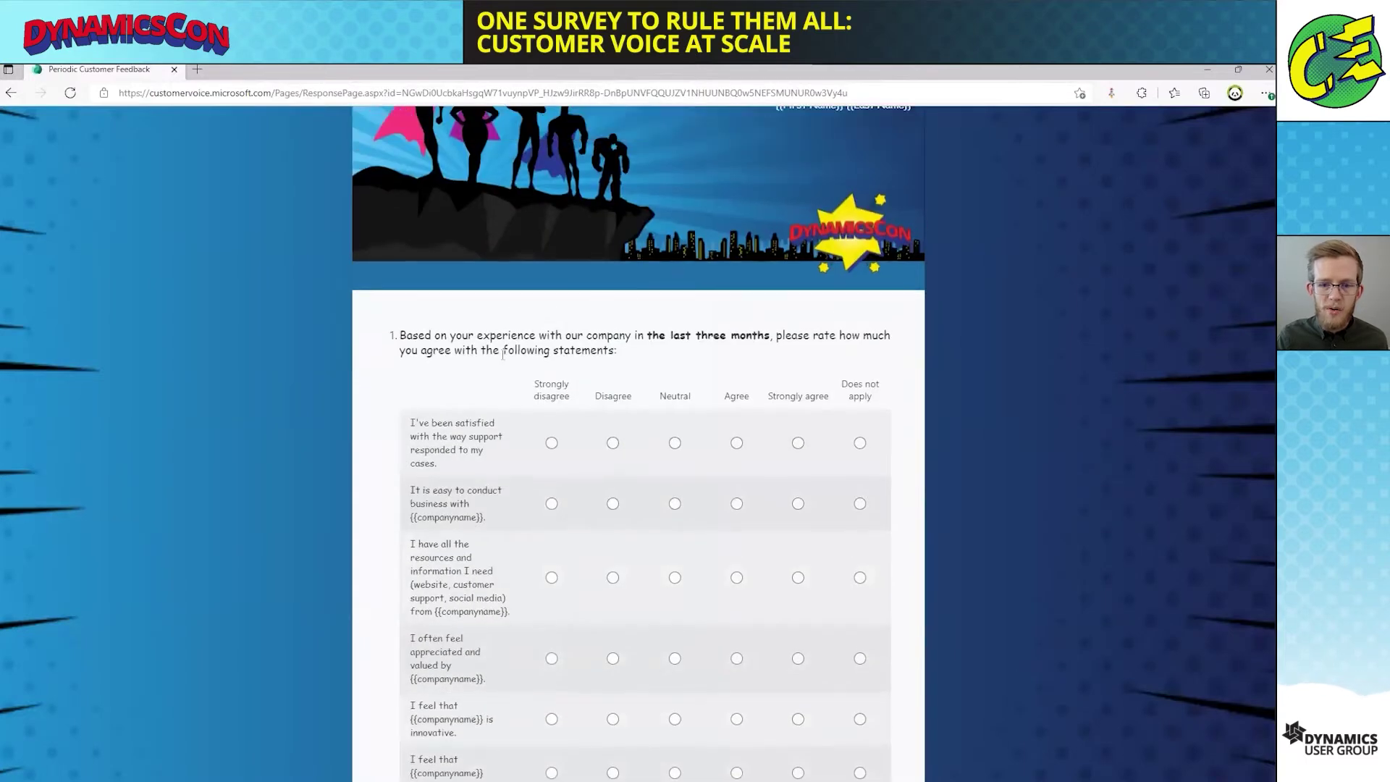
scroll(502, 355, "up", 2)
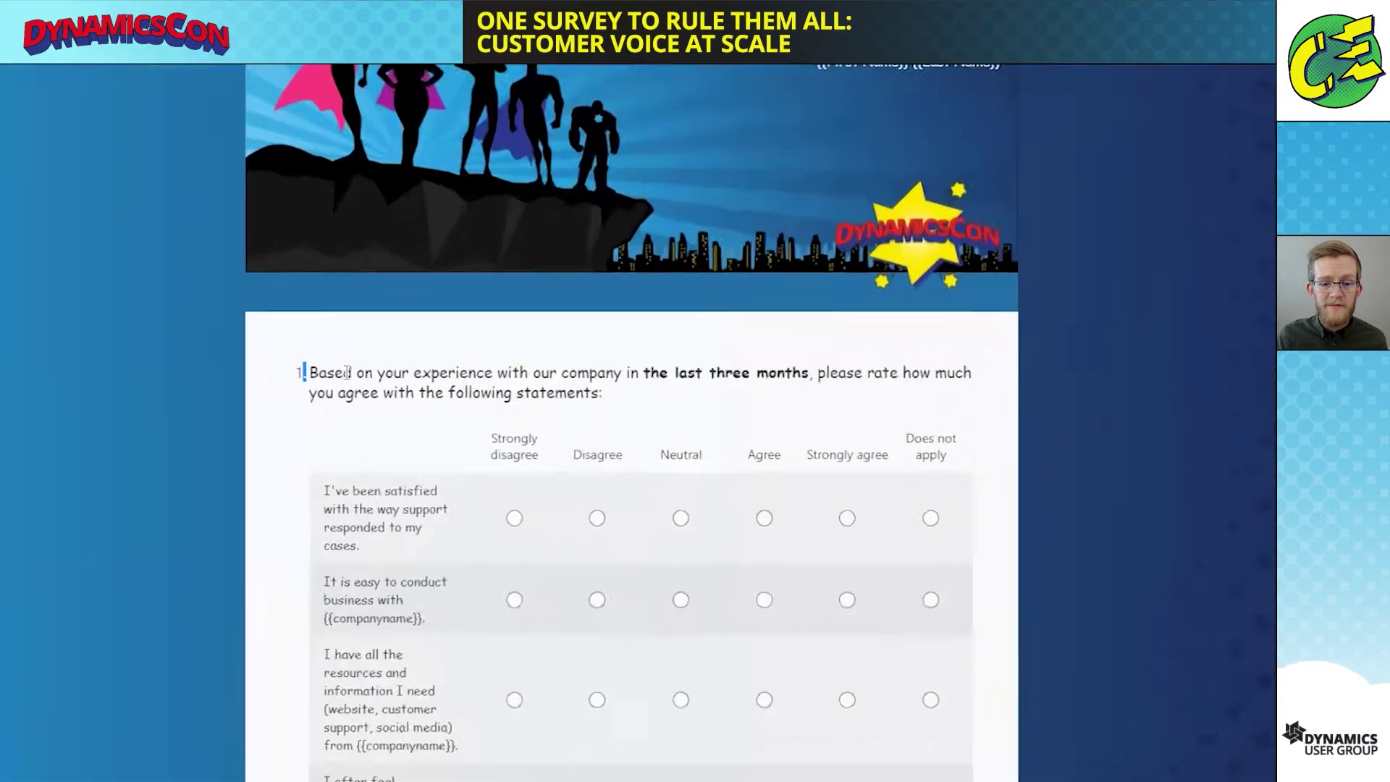
left_click_drag(400, 437, 657, 452)
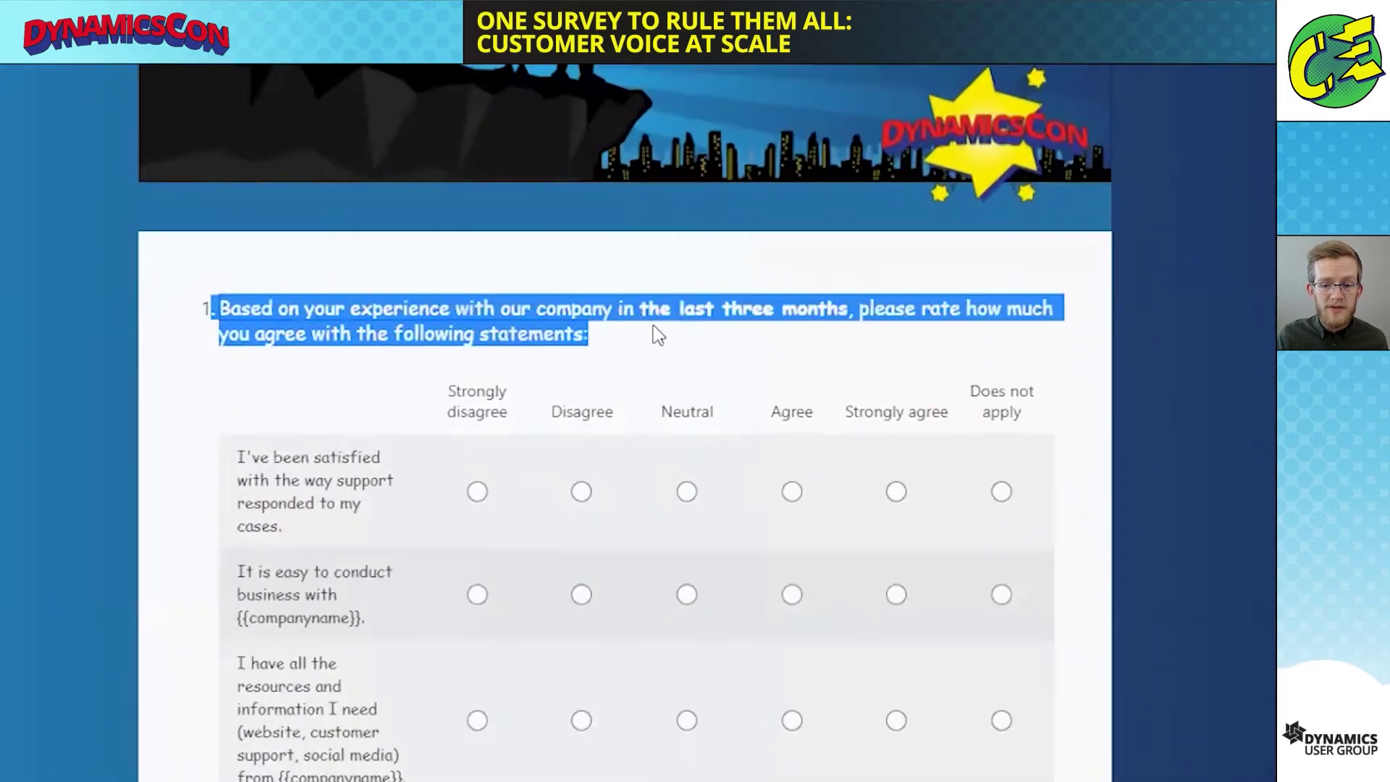
left_click(258, 316)
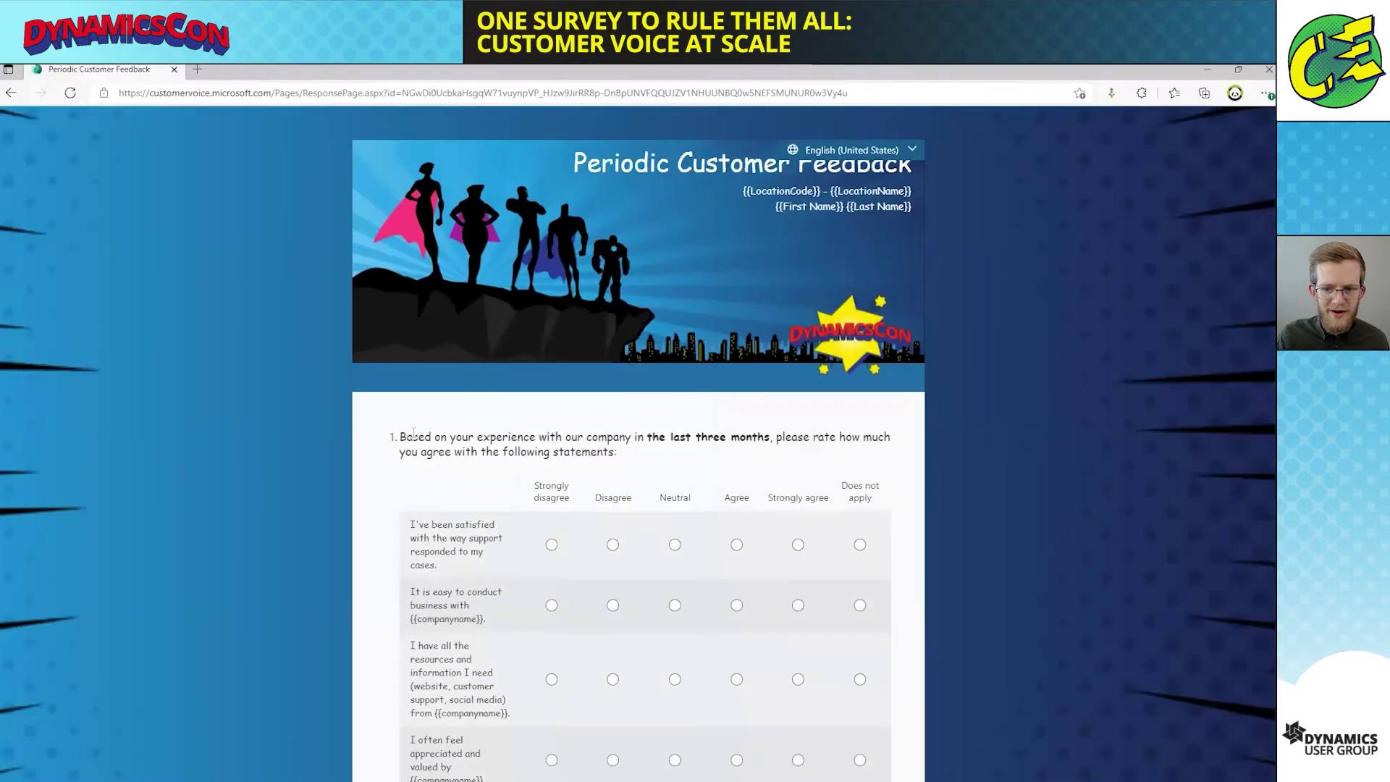
scroll(700, 239, "down", 10)
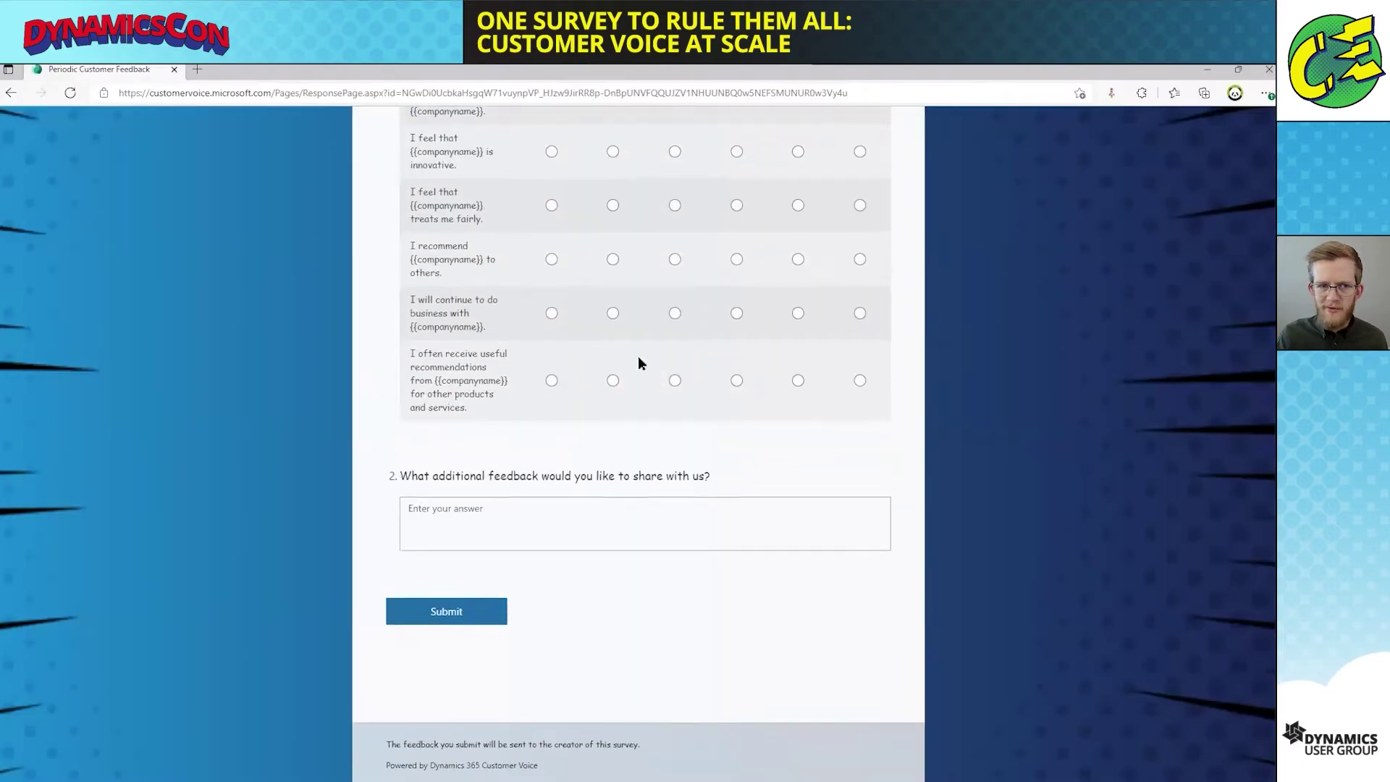
scroll(640, 362, "up", 10)
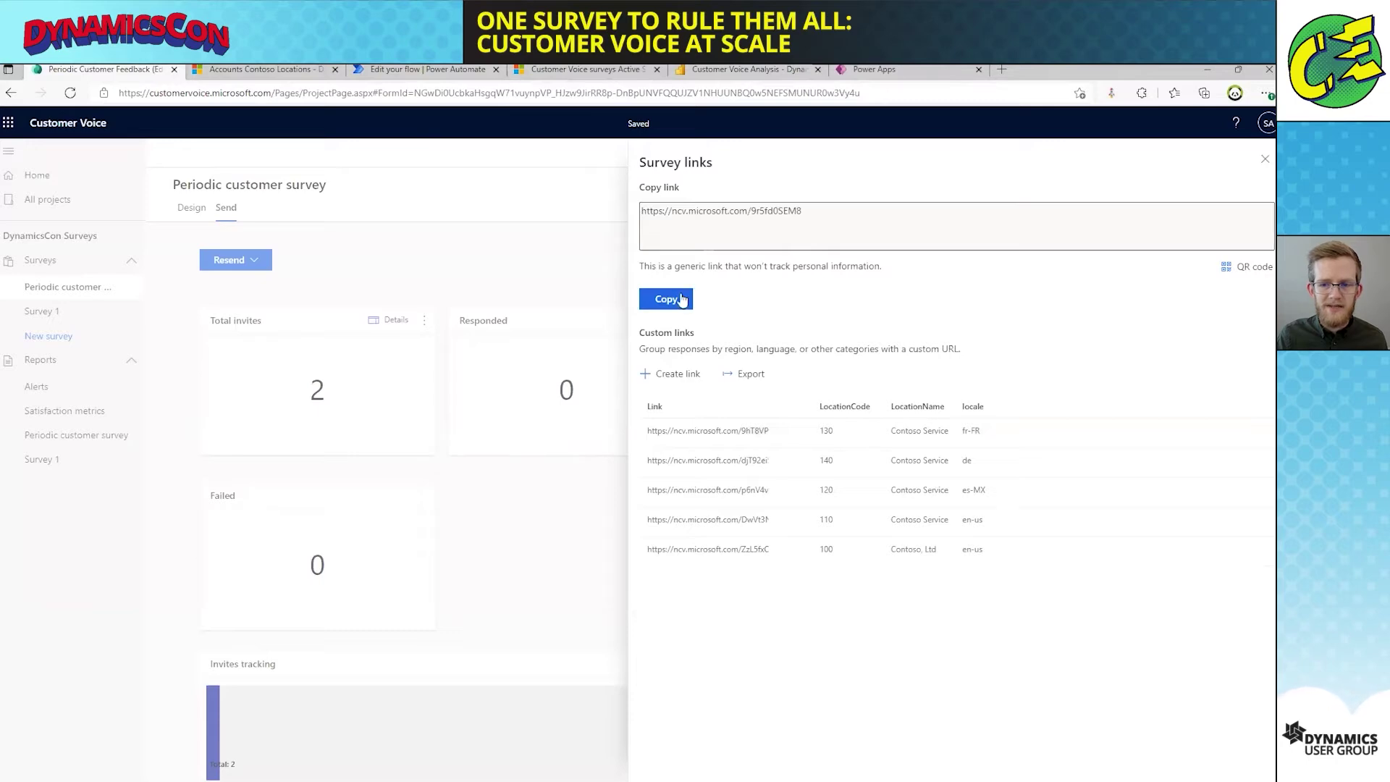
Step: Read the Custom links section's description of how custom URLs group survey responses
triple_click(691, 333)
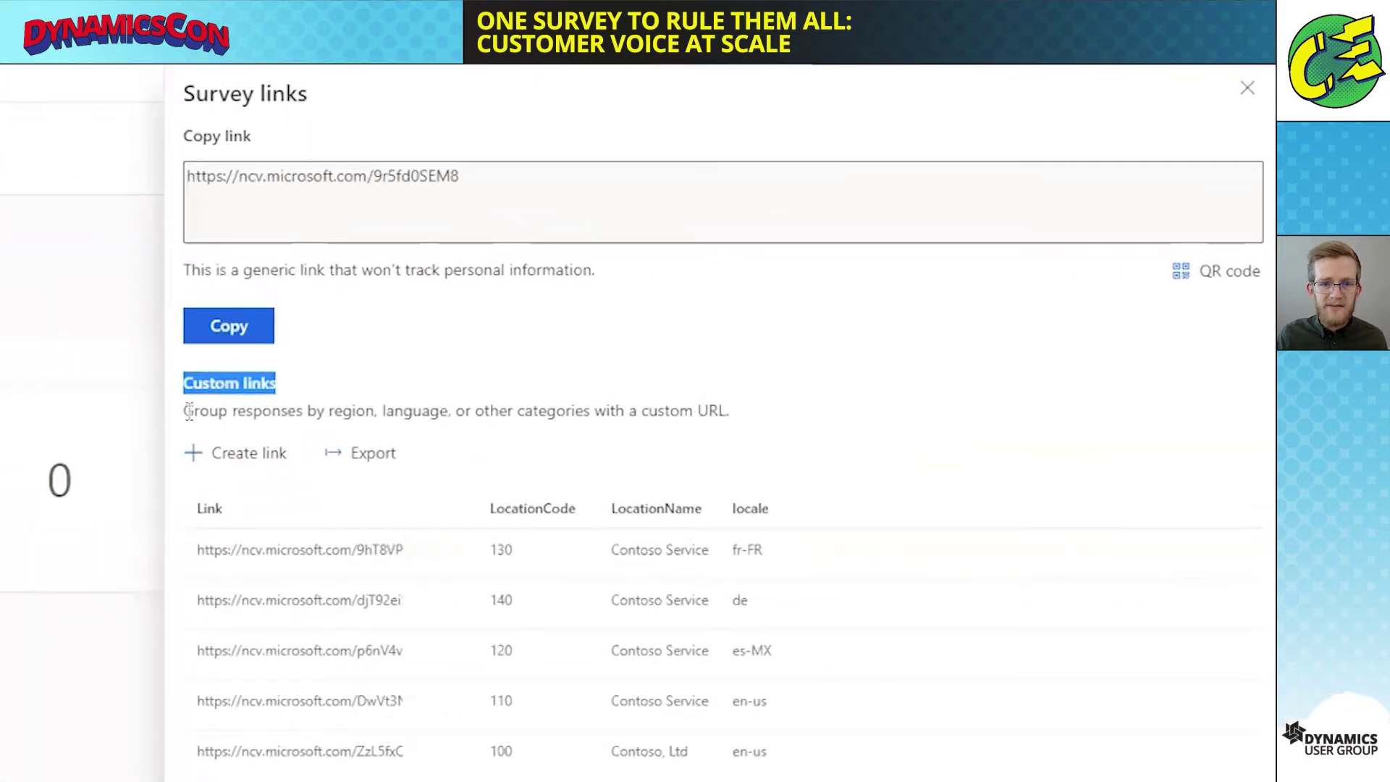
left_click_drag(189, 410, 738, 406)
left_click(754, 407)
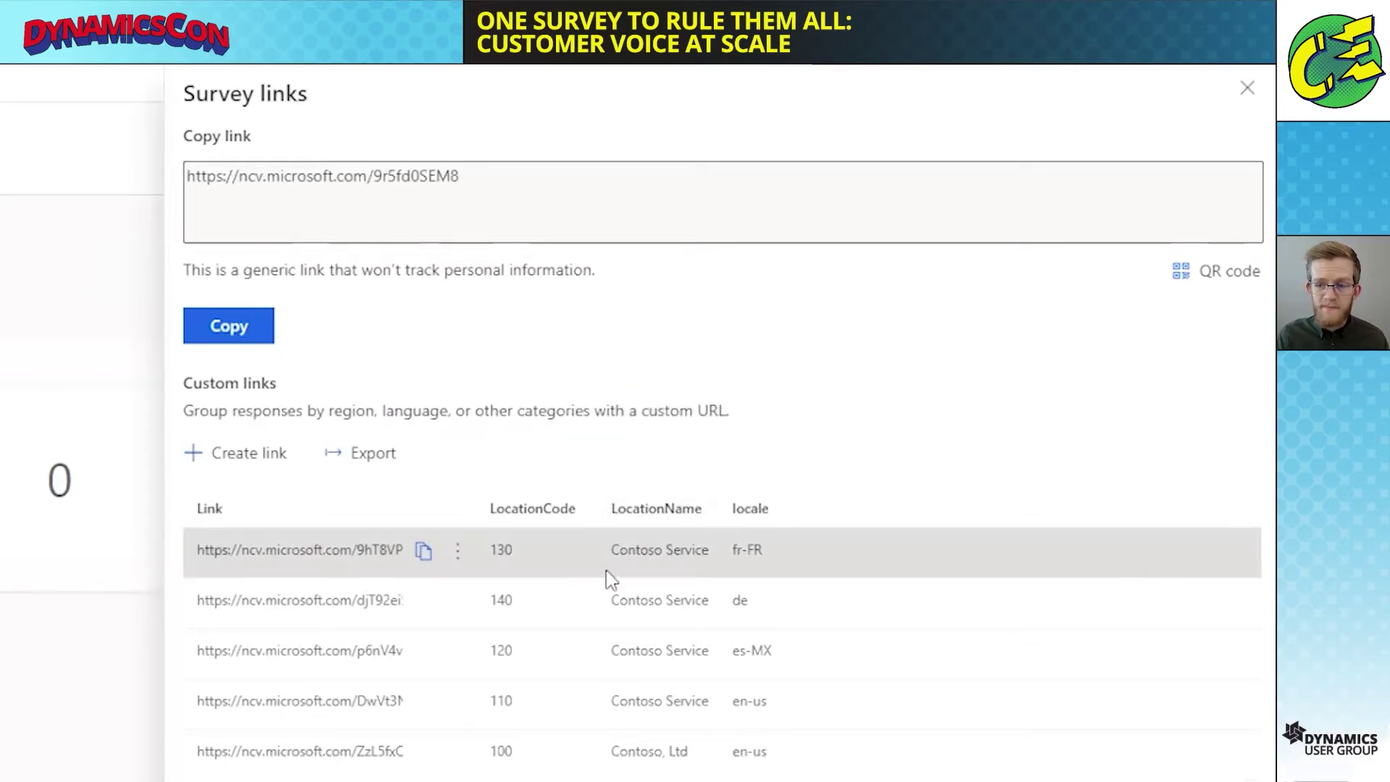
Step: Create a custom link using only the LocationCode and LocationName variables, with the values 200 and Contoso DynamicsCon
left_click(248, 454)
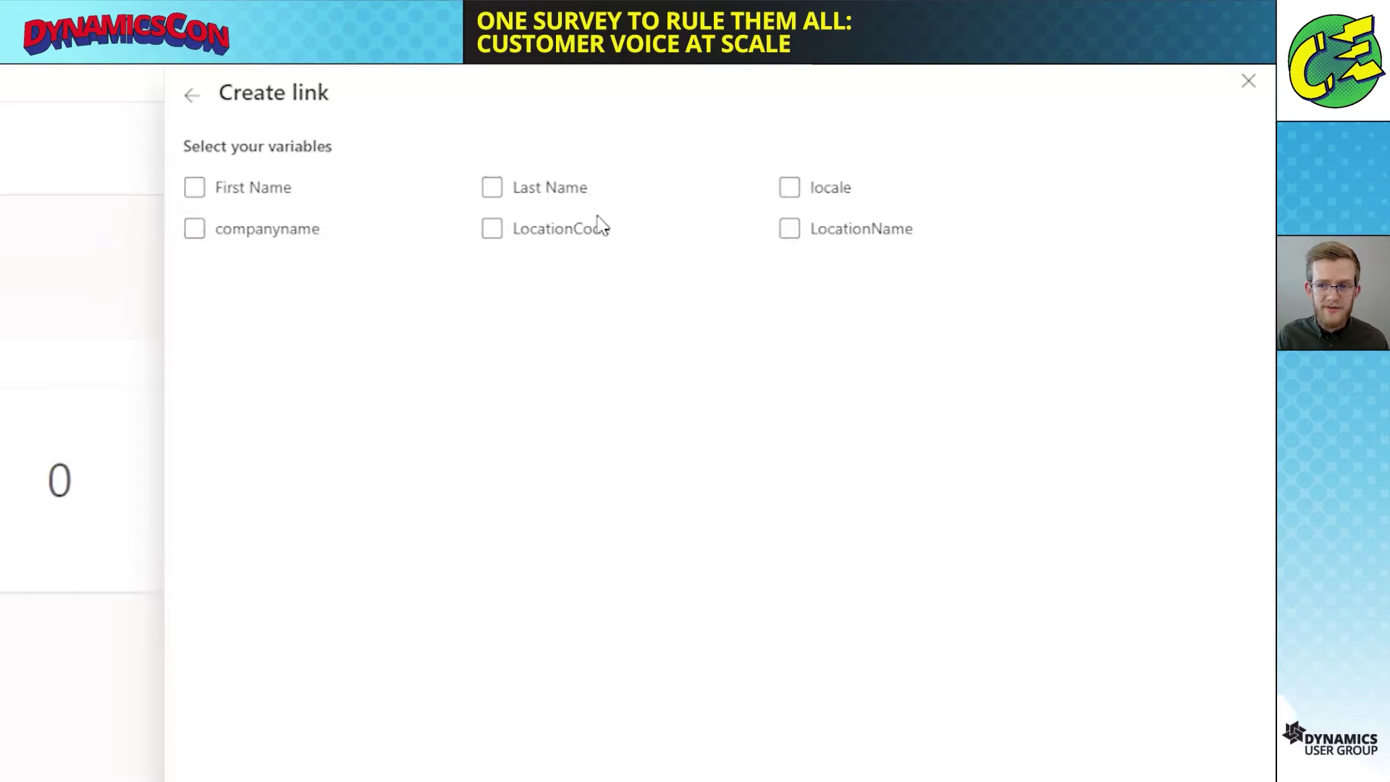
left_click(558, 232)
left_click(809, 237)
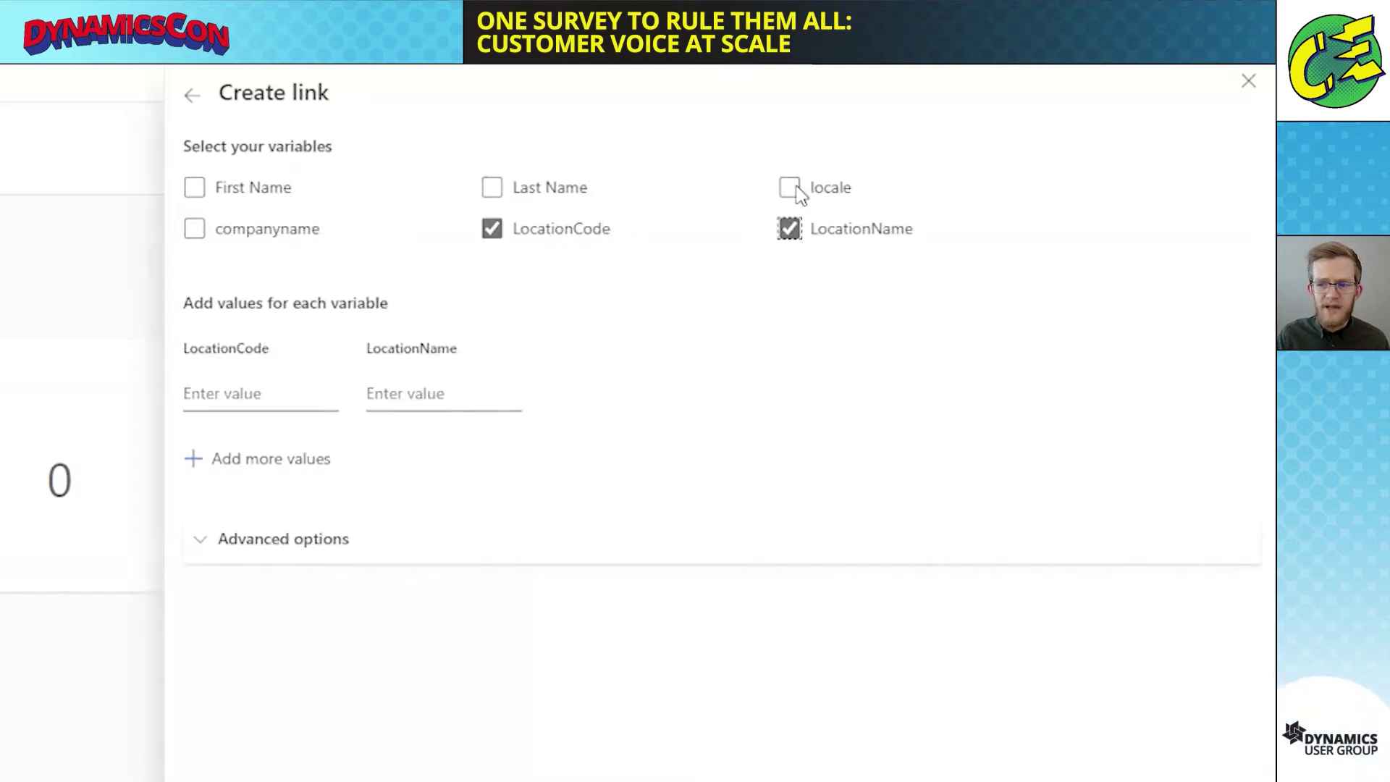
left_click(799, 192)
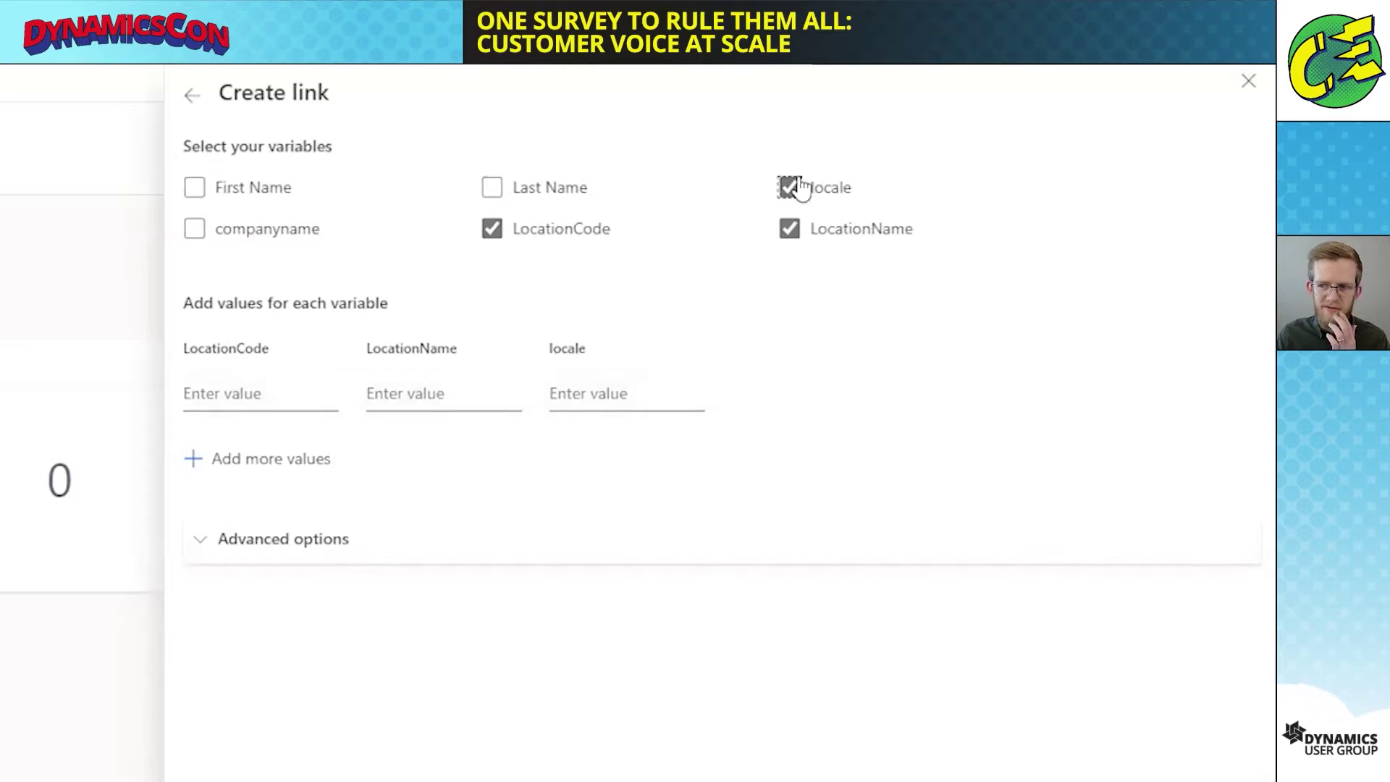
left_click(796, 188)
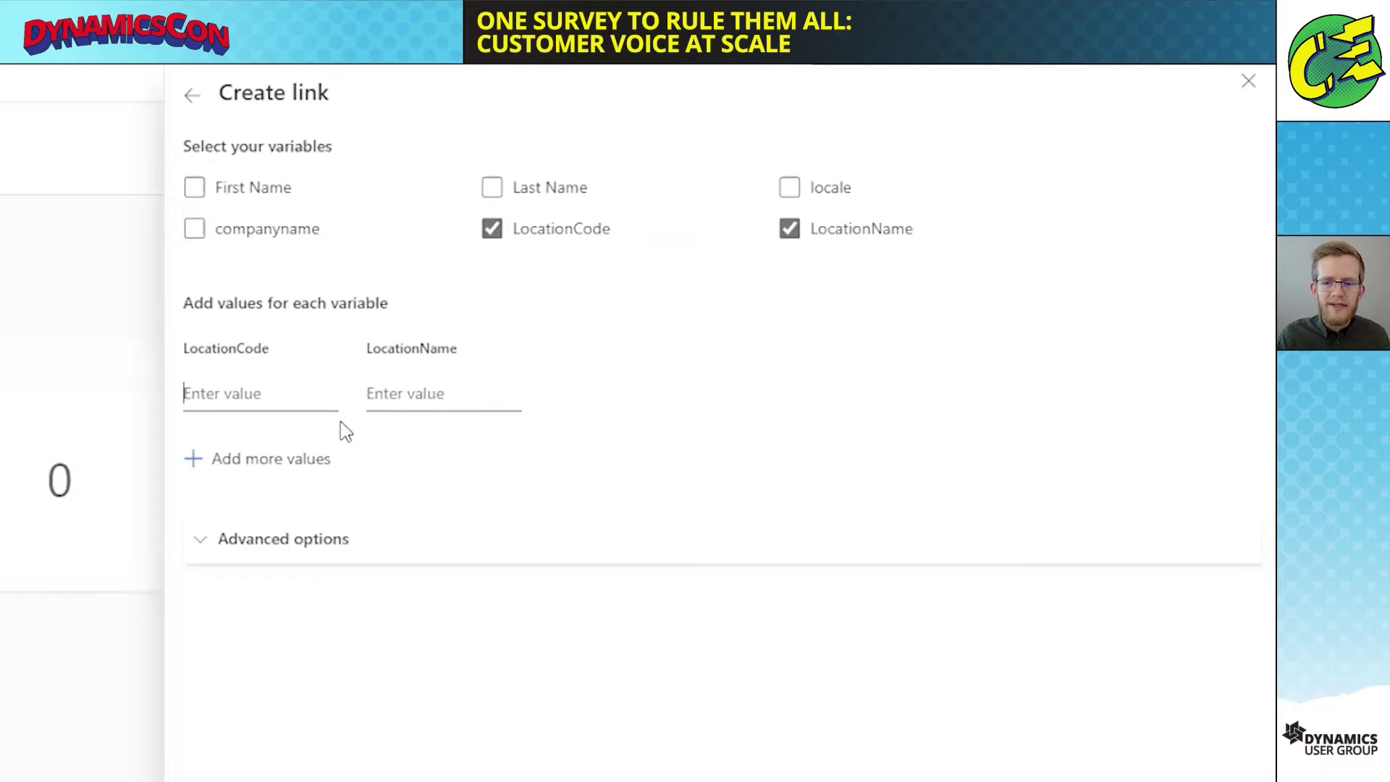
type("200")
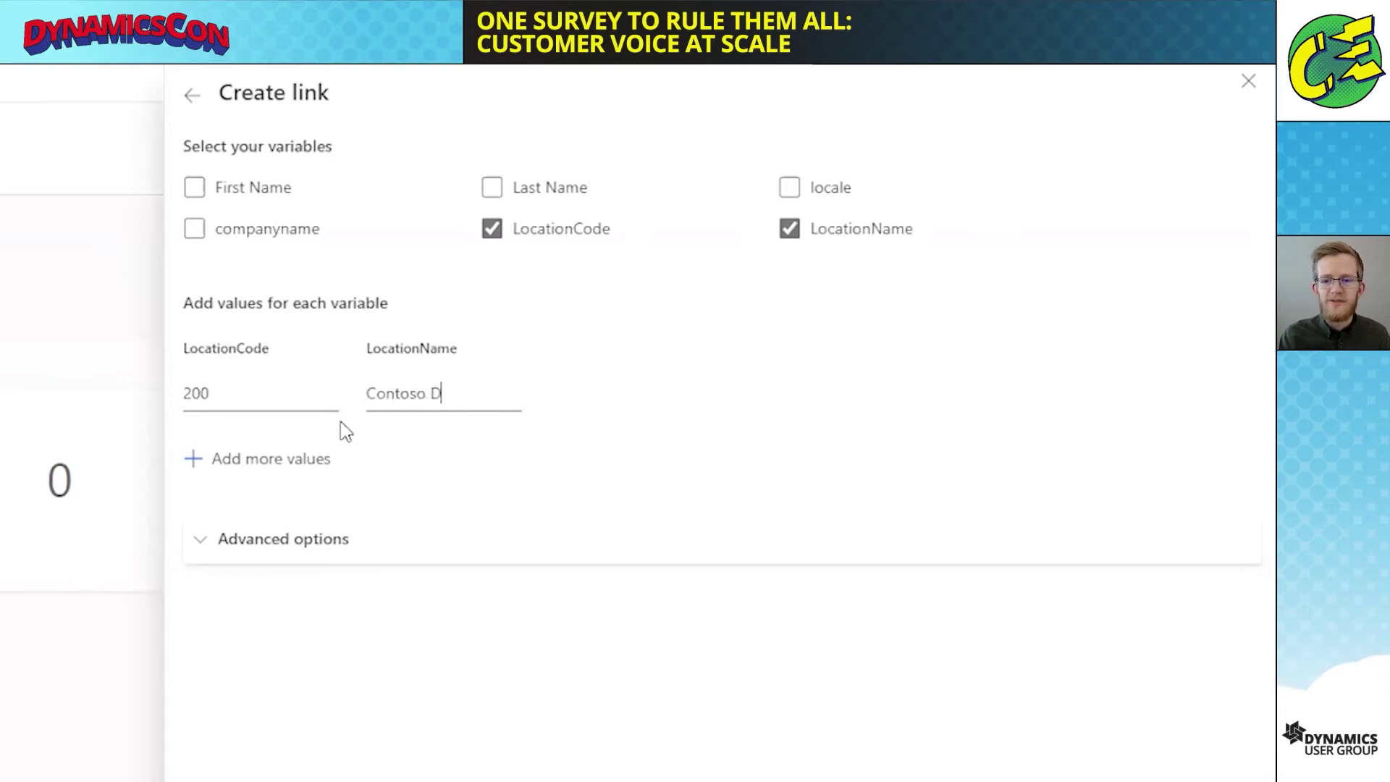
type("on")
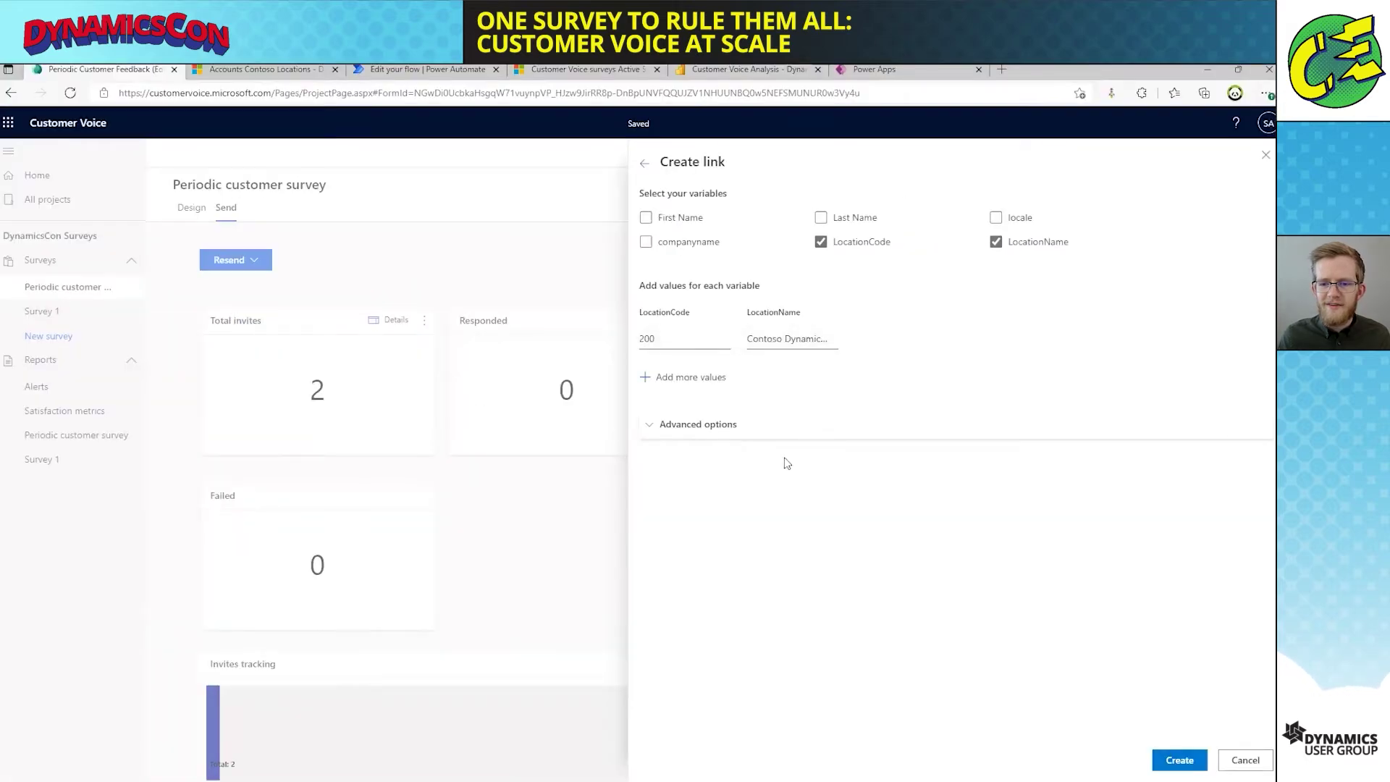
left_click(1179, 759)
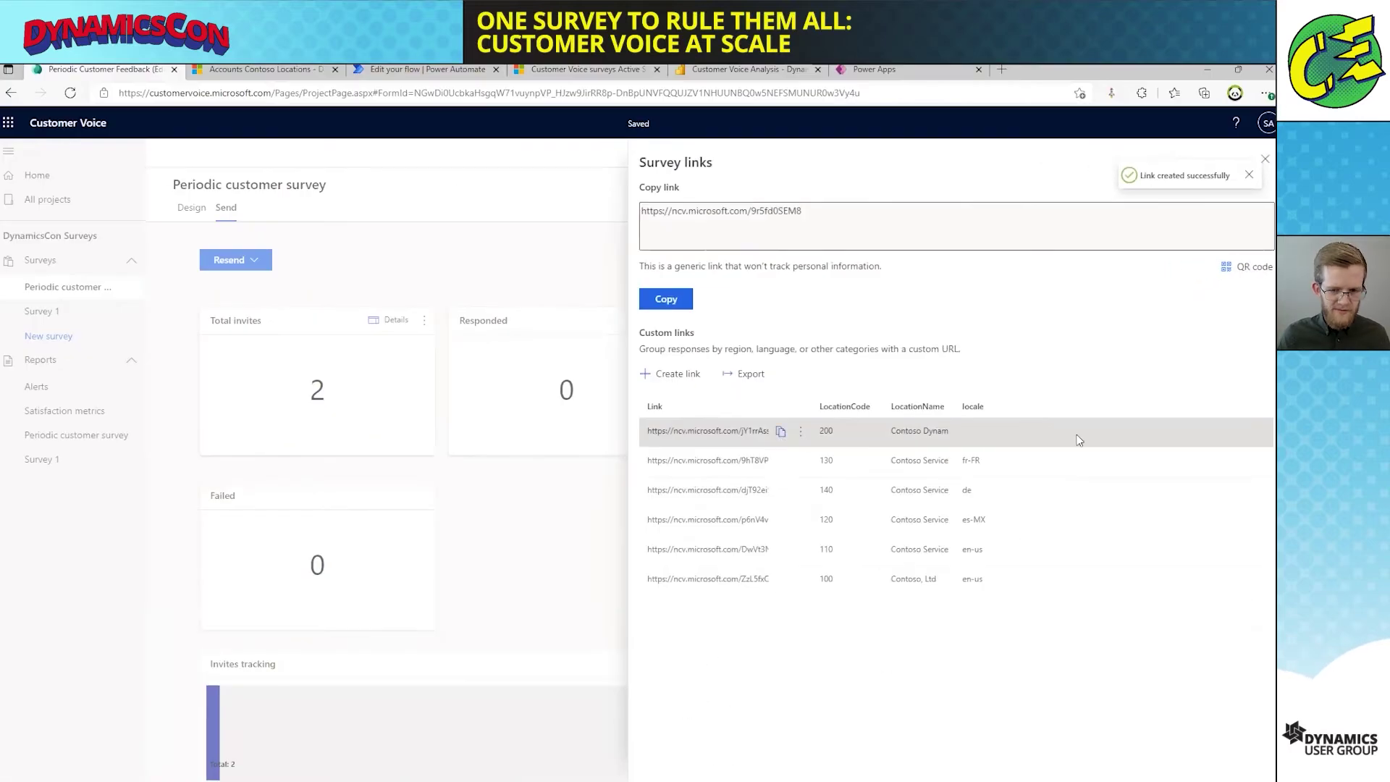
Step: Open the custom link for location 200 in a new browser window
key("ctrl+n")
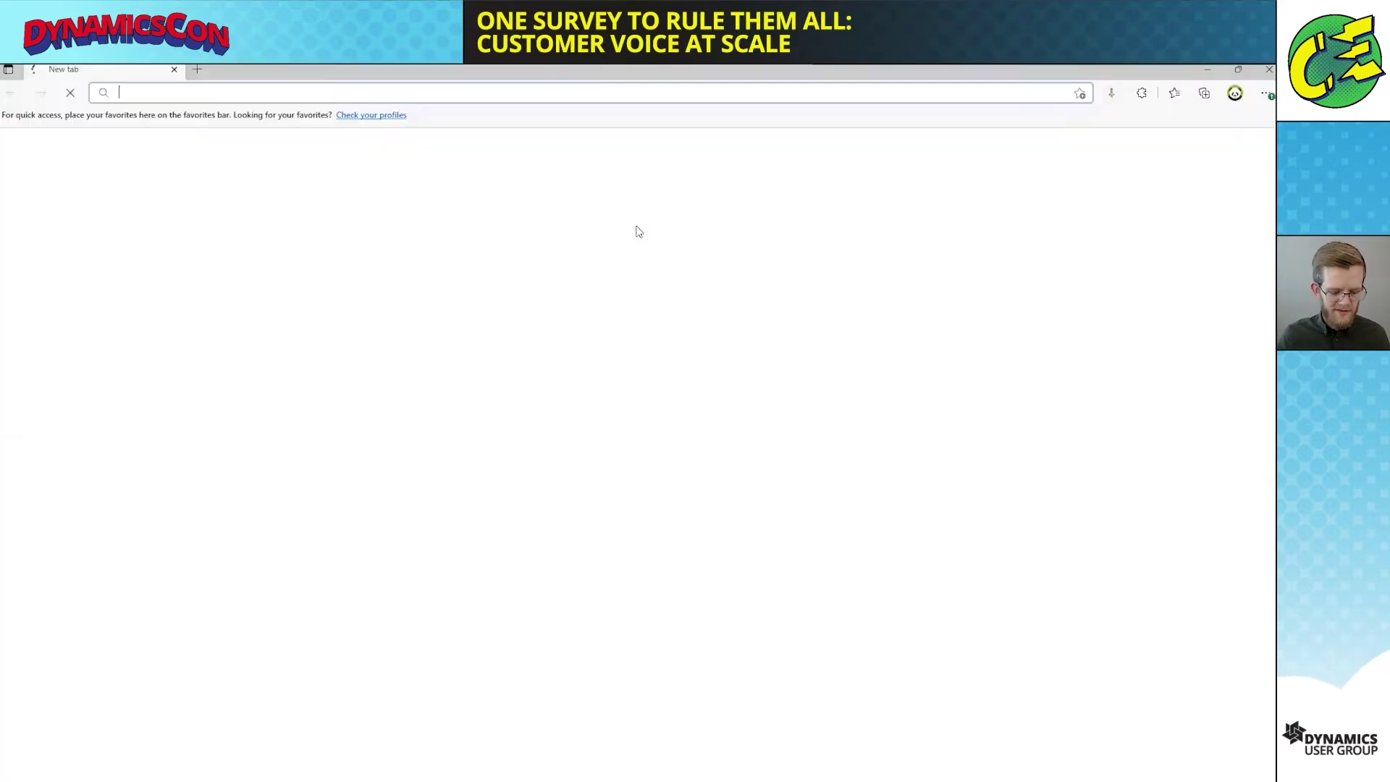
type("https://ncv.microsoft.com/jY1rrAssO2")
key("Return")
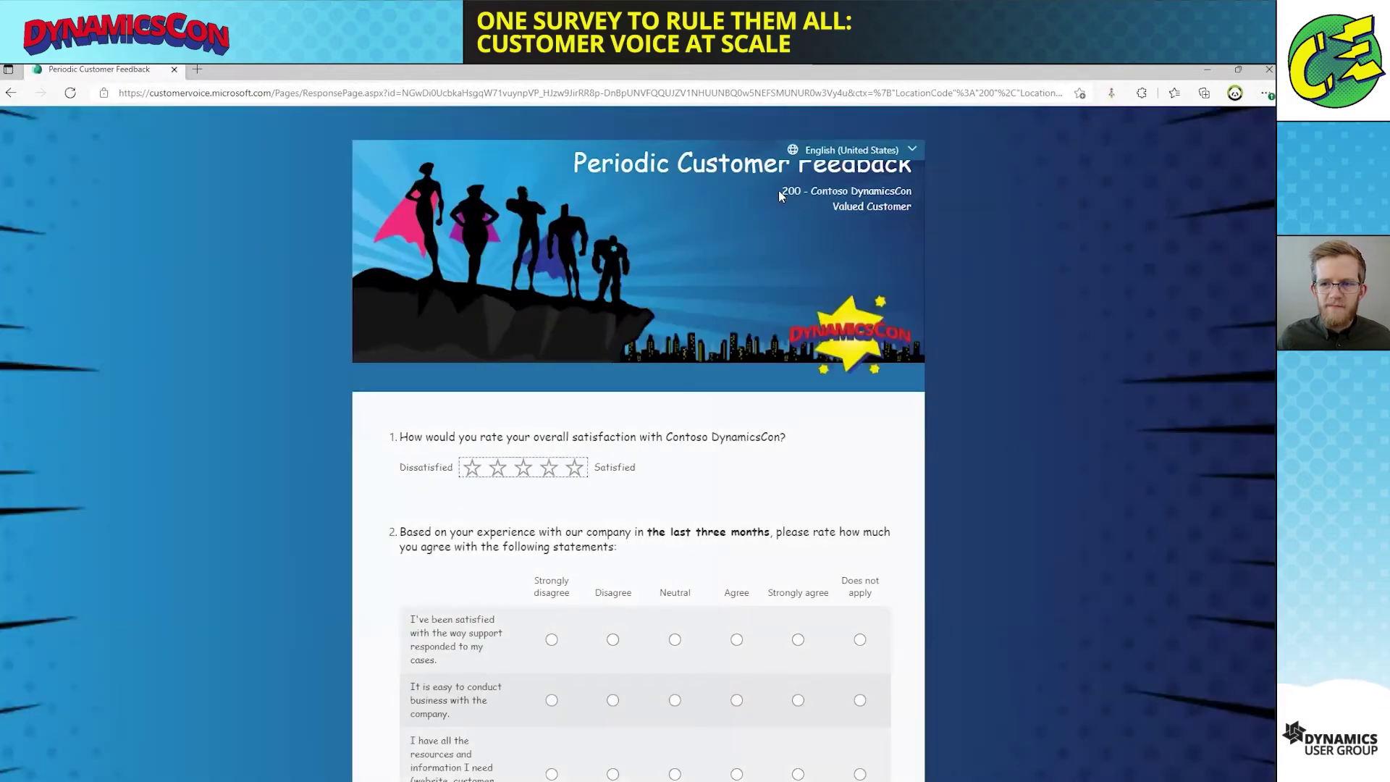
Step: Examine the location code, location name and customer line in the survey header and the location name in question 1
left_click_drag(781, 191, 902, 189)
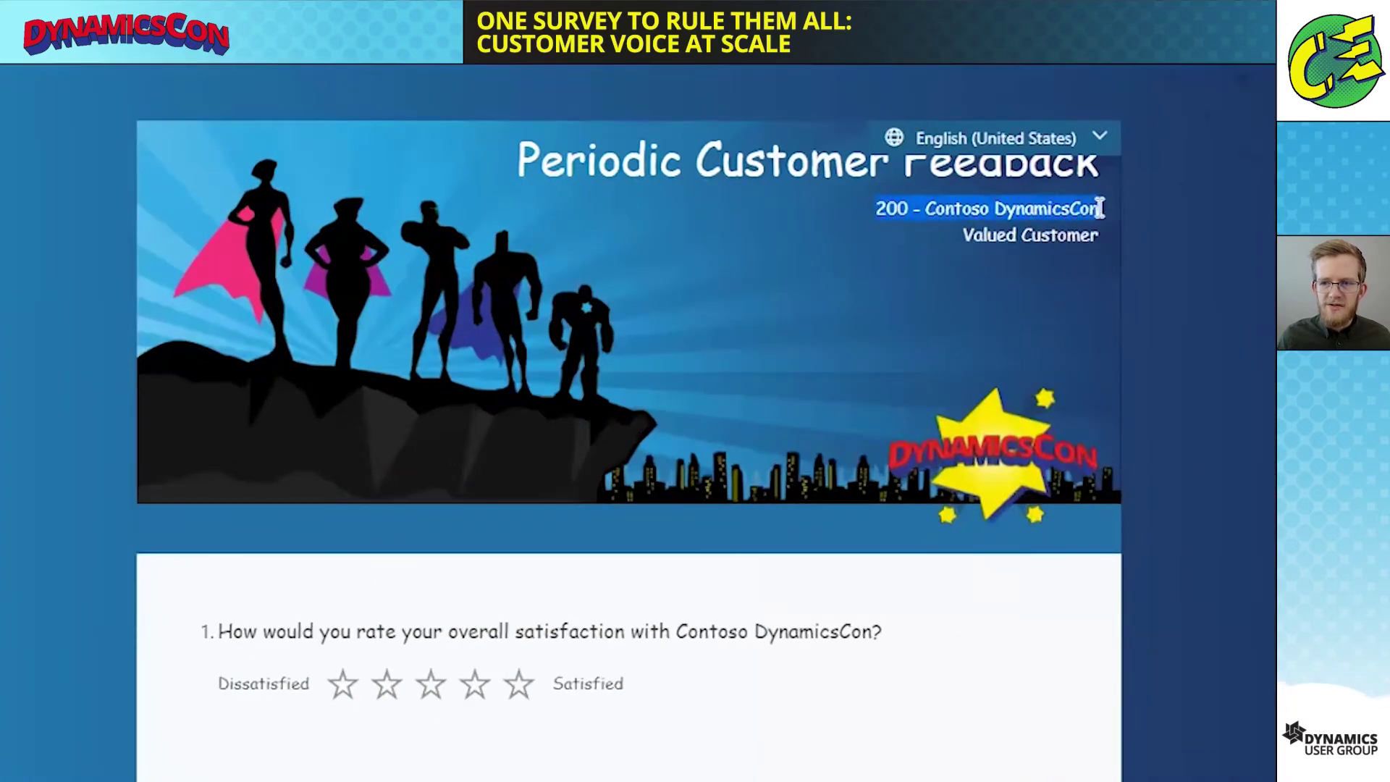
left_click_drag(1104, 214, 1102, 229)
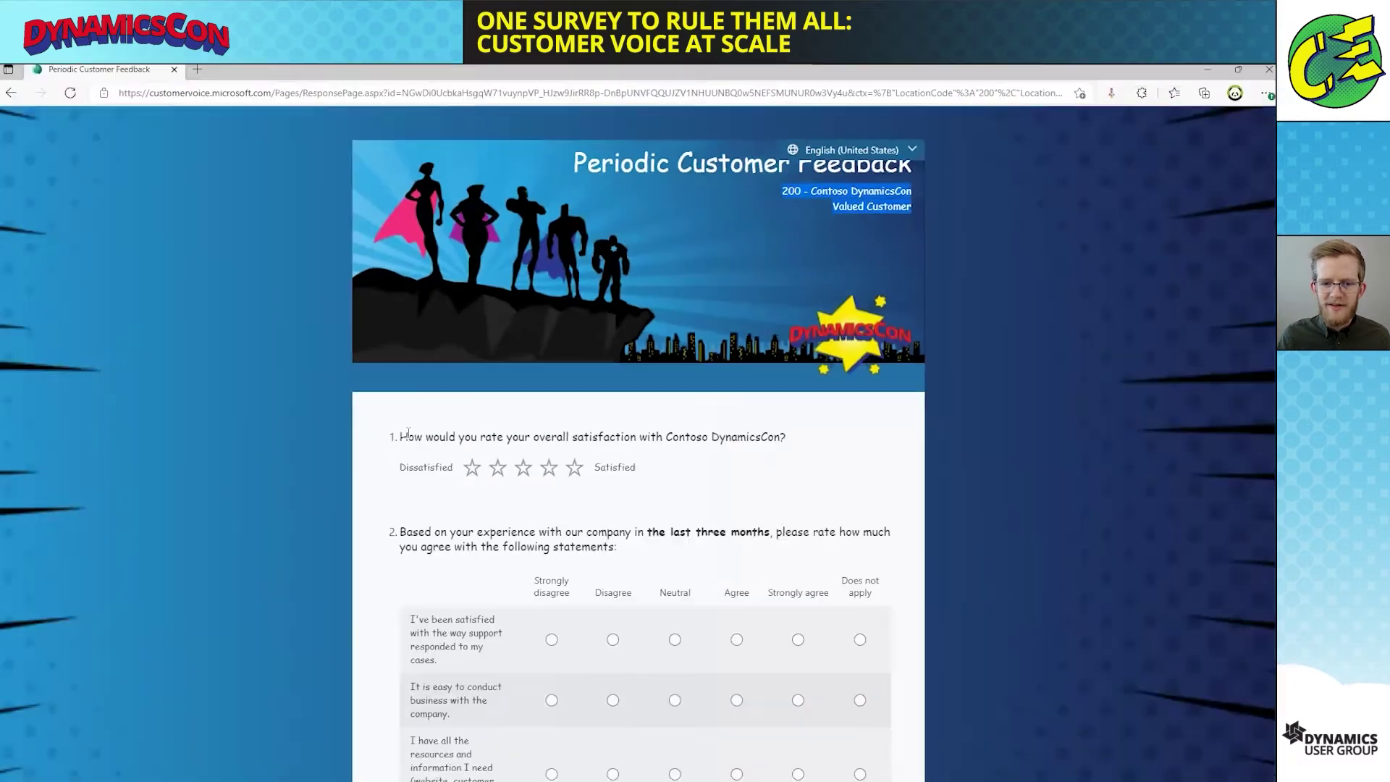
left_click_drag(218, 631, 853, 631)
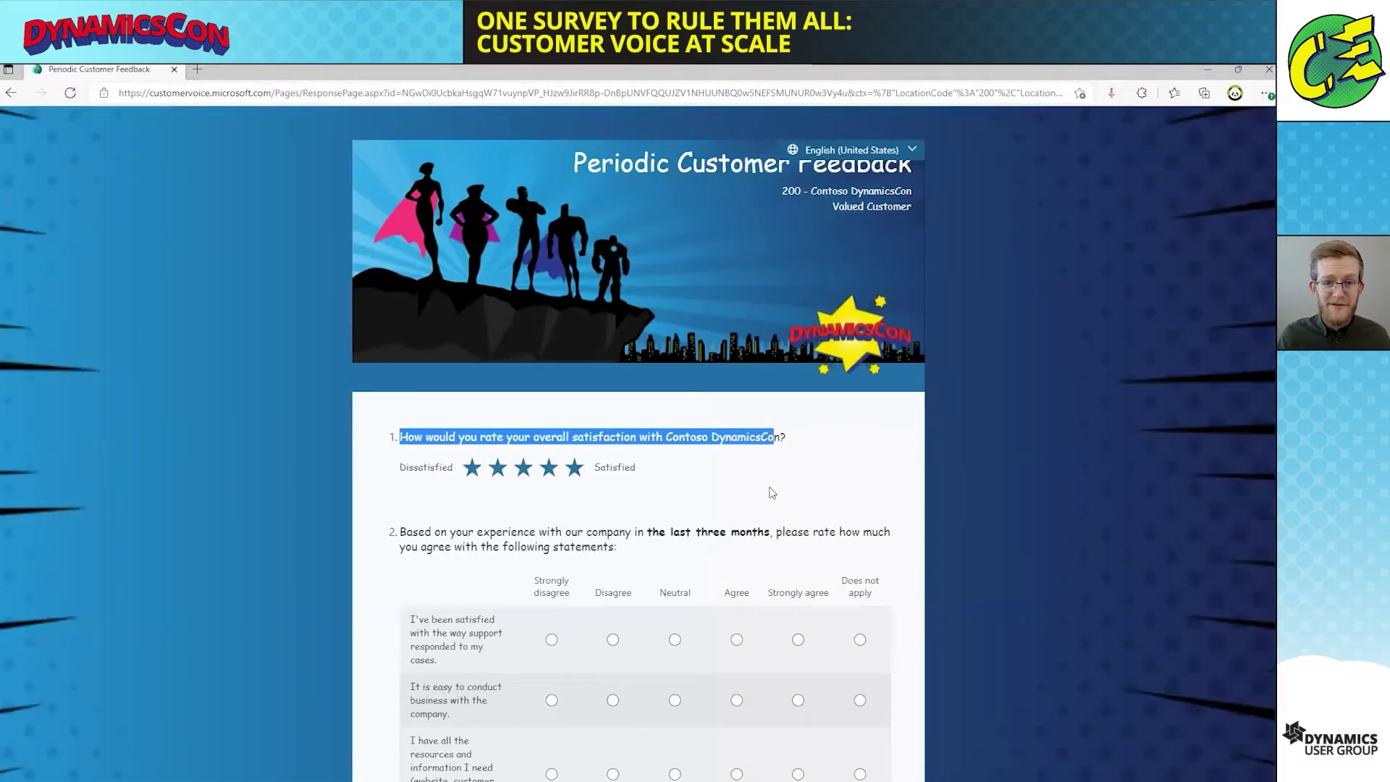
Step: Rate overall satisfaction with five stars and answer Strongly agree to every statement in question 2
scroll(769, 490, "down", 3)
left_click(796, 571)
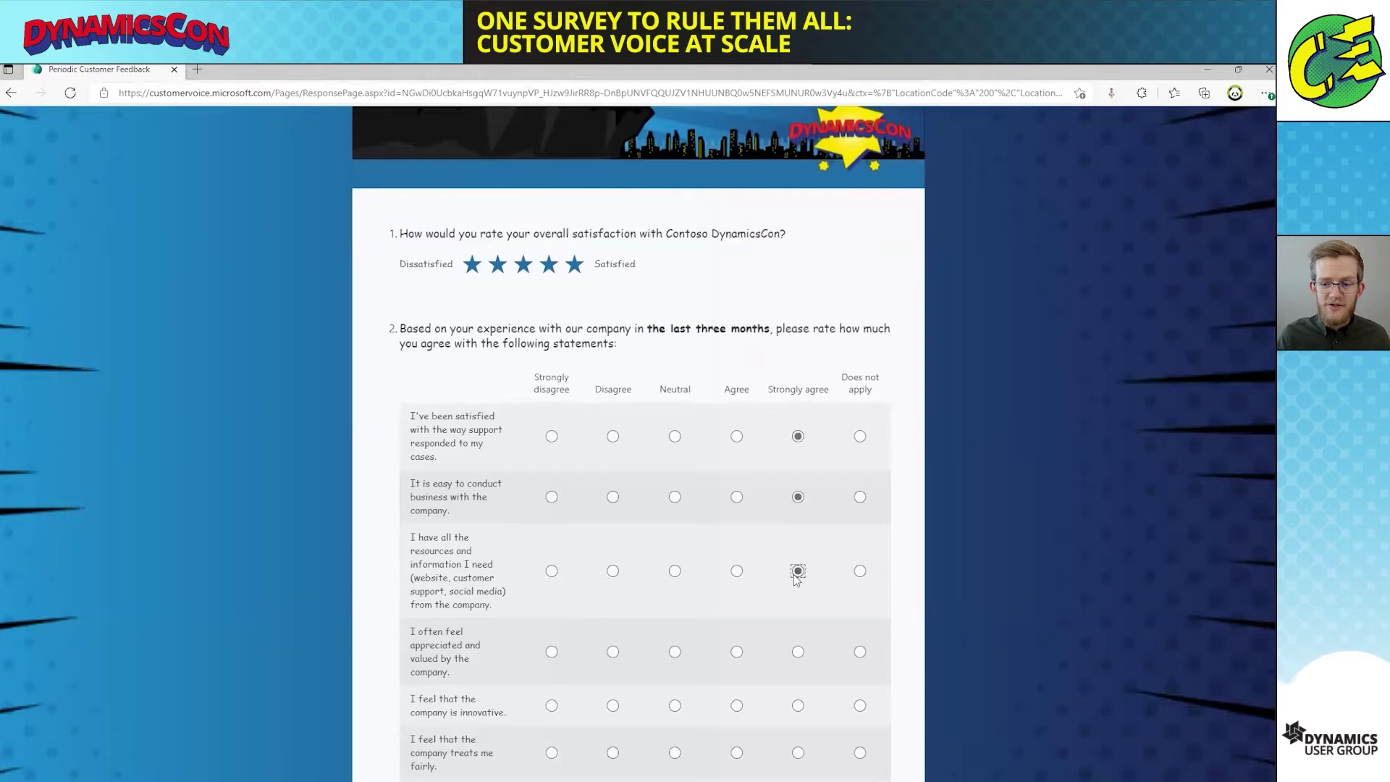
scroll(797, 575, "down", 3)
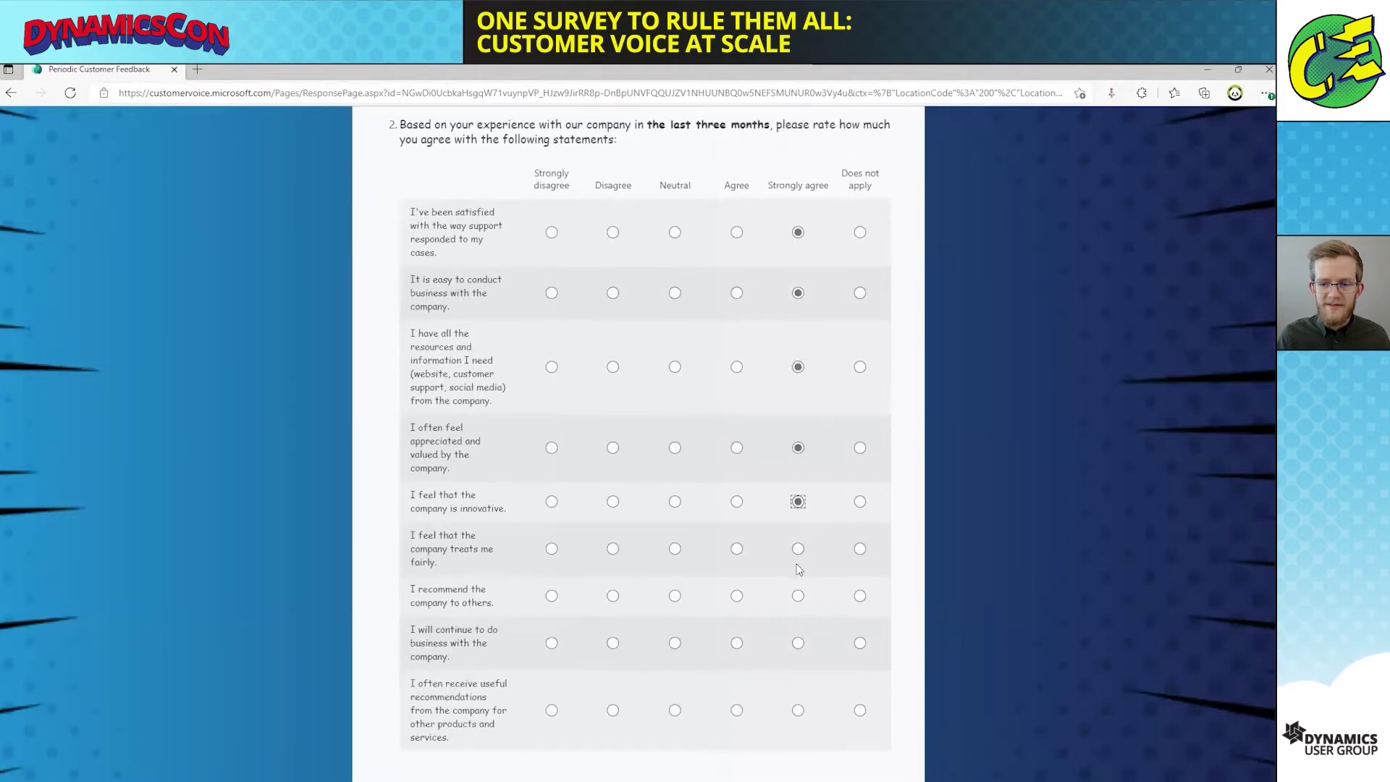
left_click(797, 710)
scroll(789, 579, "down", 5)
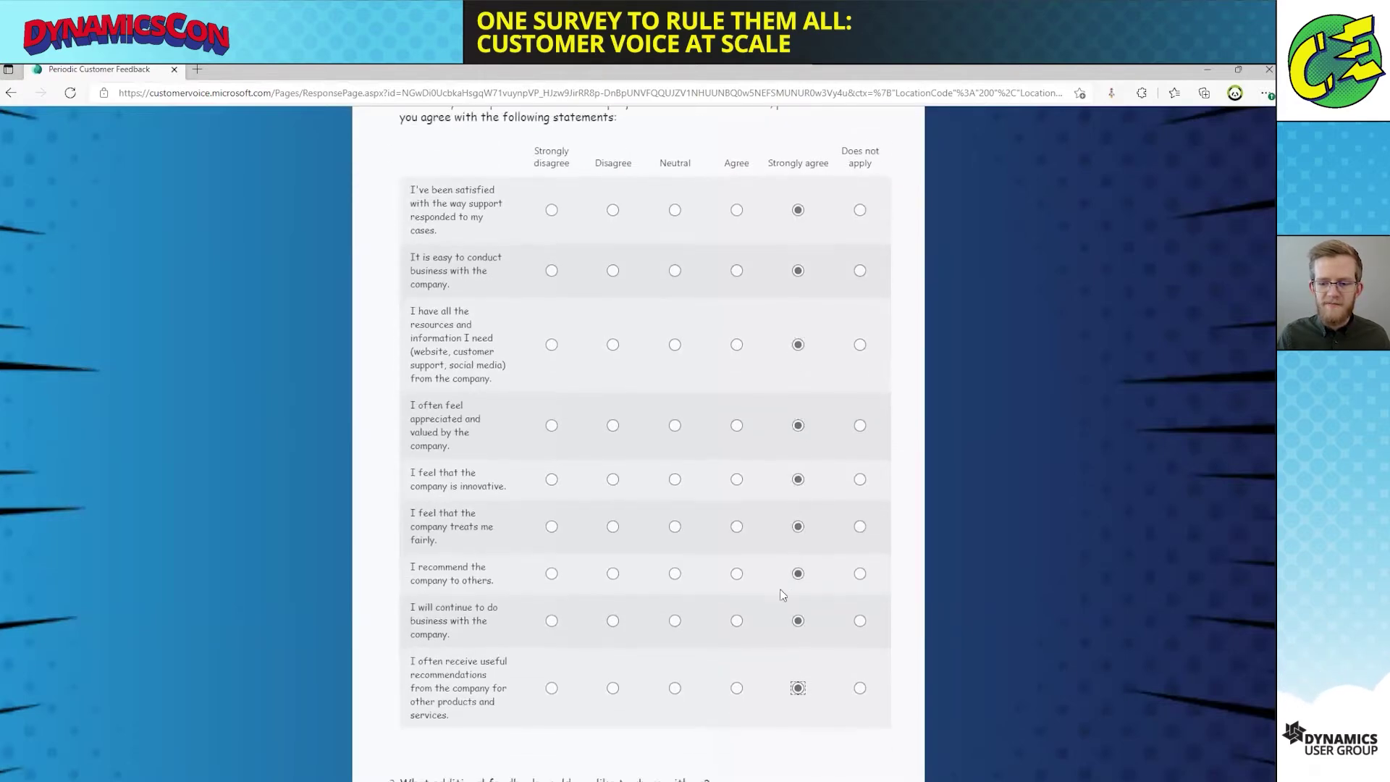
Step: Submit the survey with "Great support!" as additional feedback and check the header on the thank-you page
left_click(545, 512)
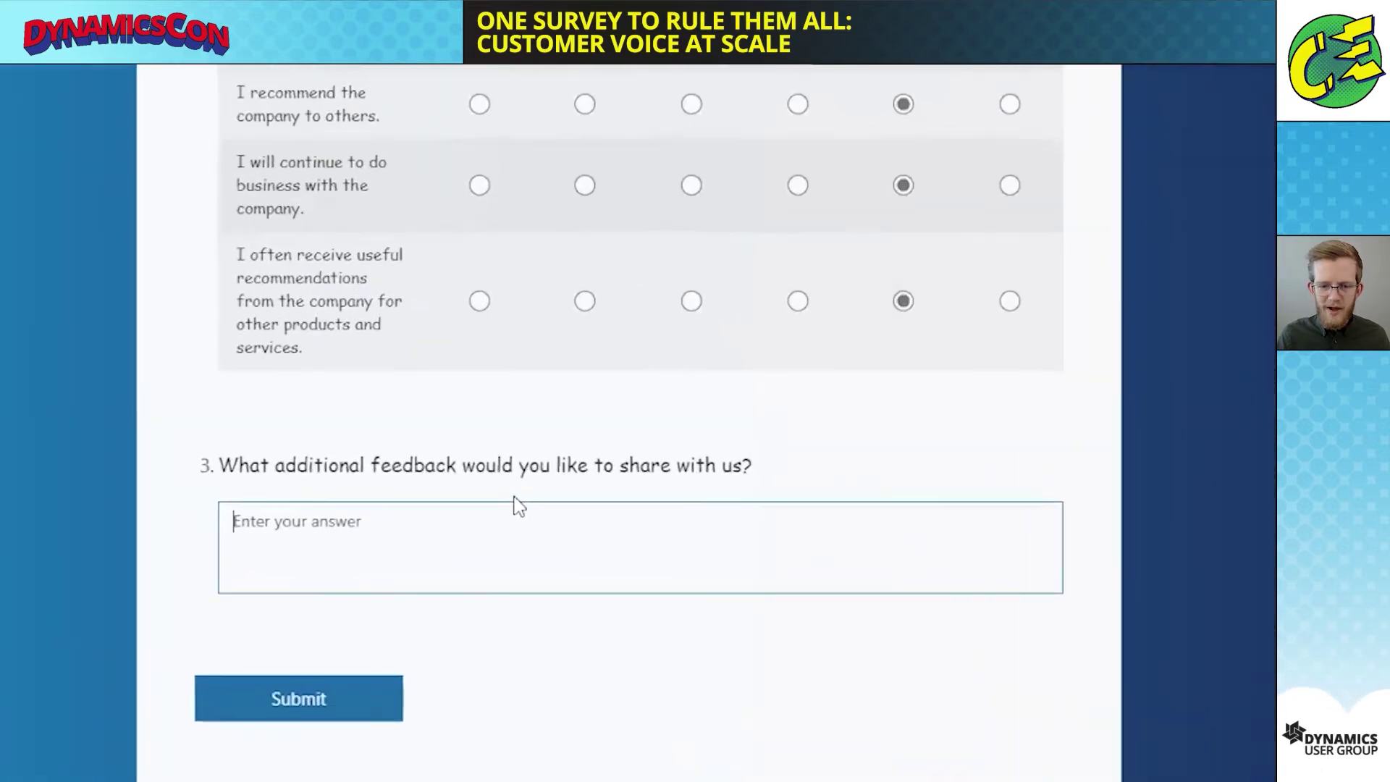
type("Great support!")
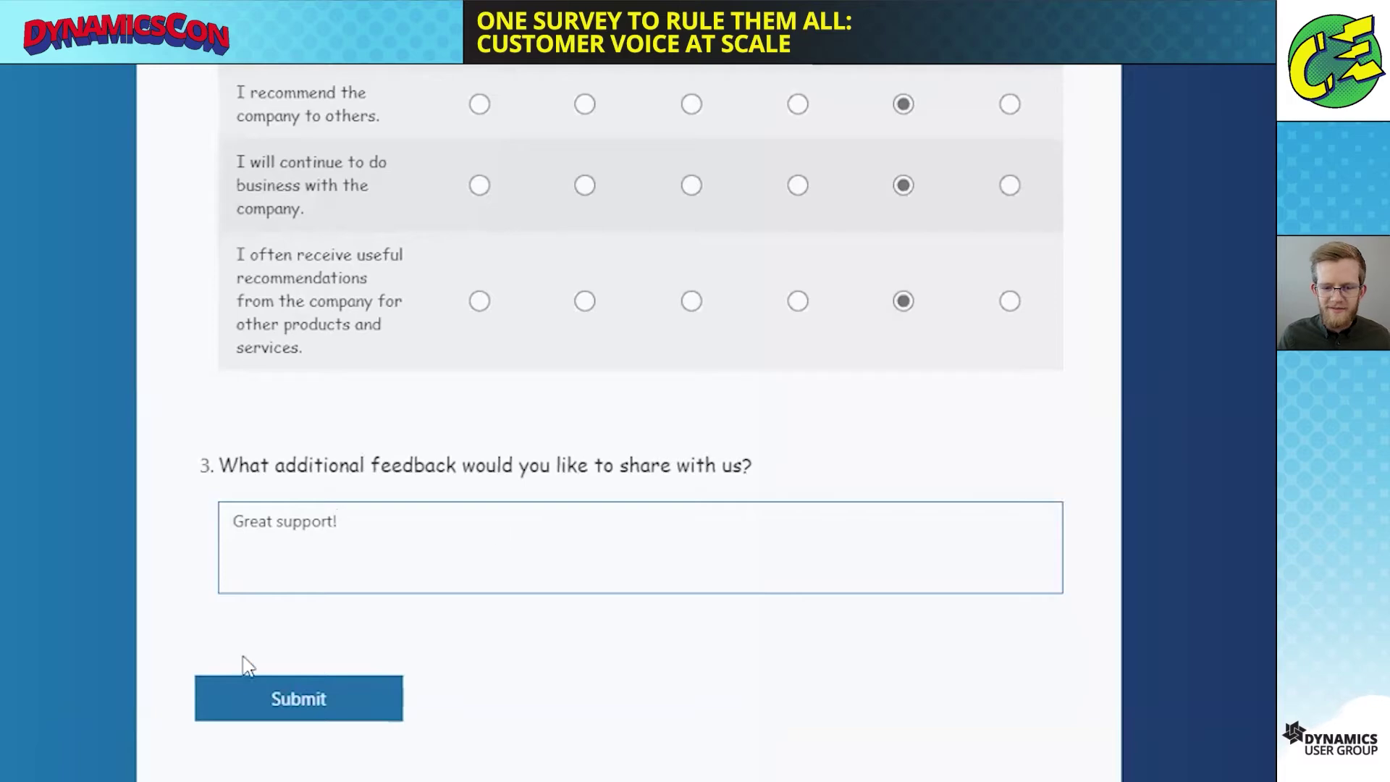
left_click(264, 706)
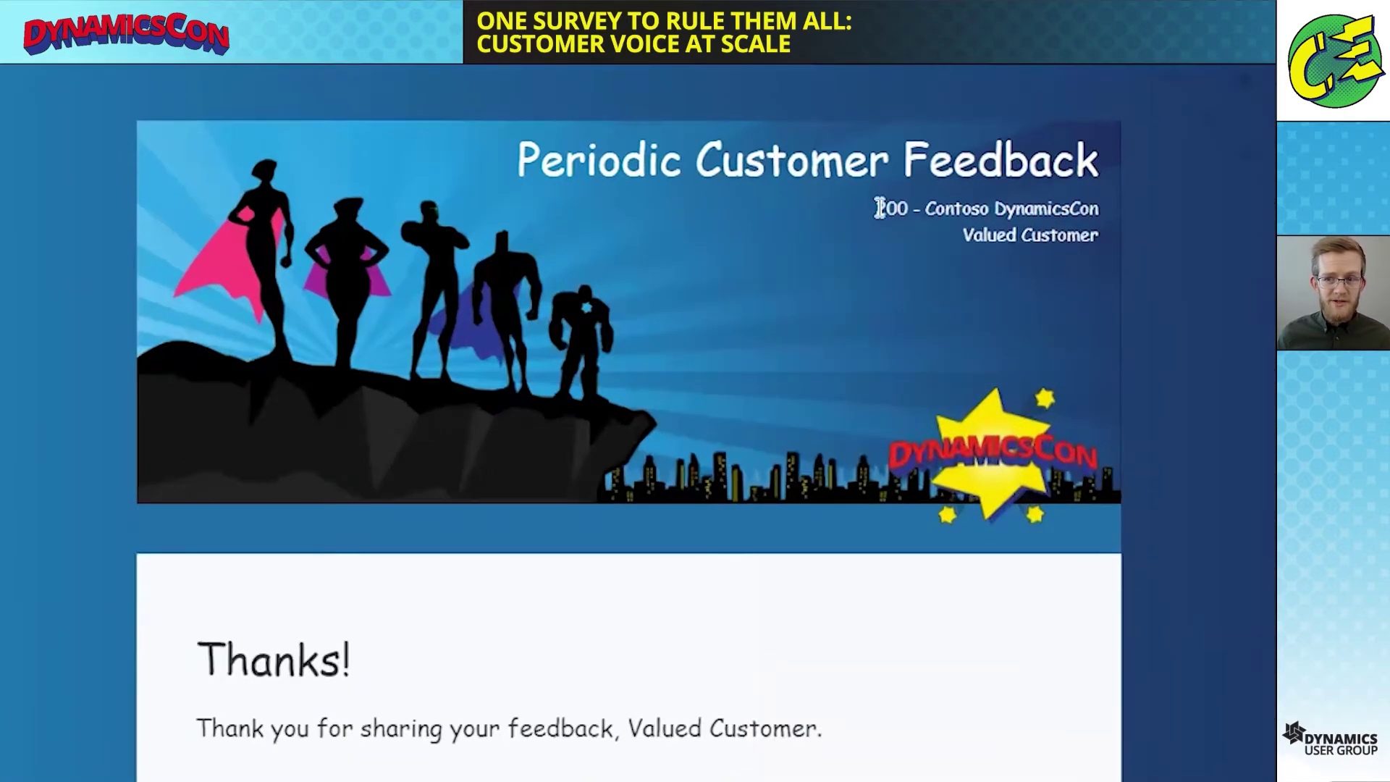
left_click_drag(934, 197, 1099, 206)
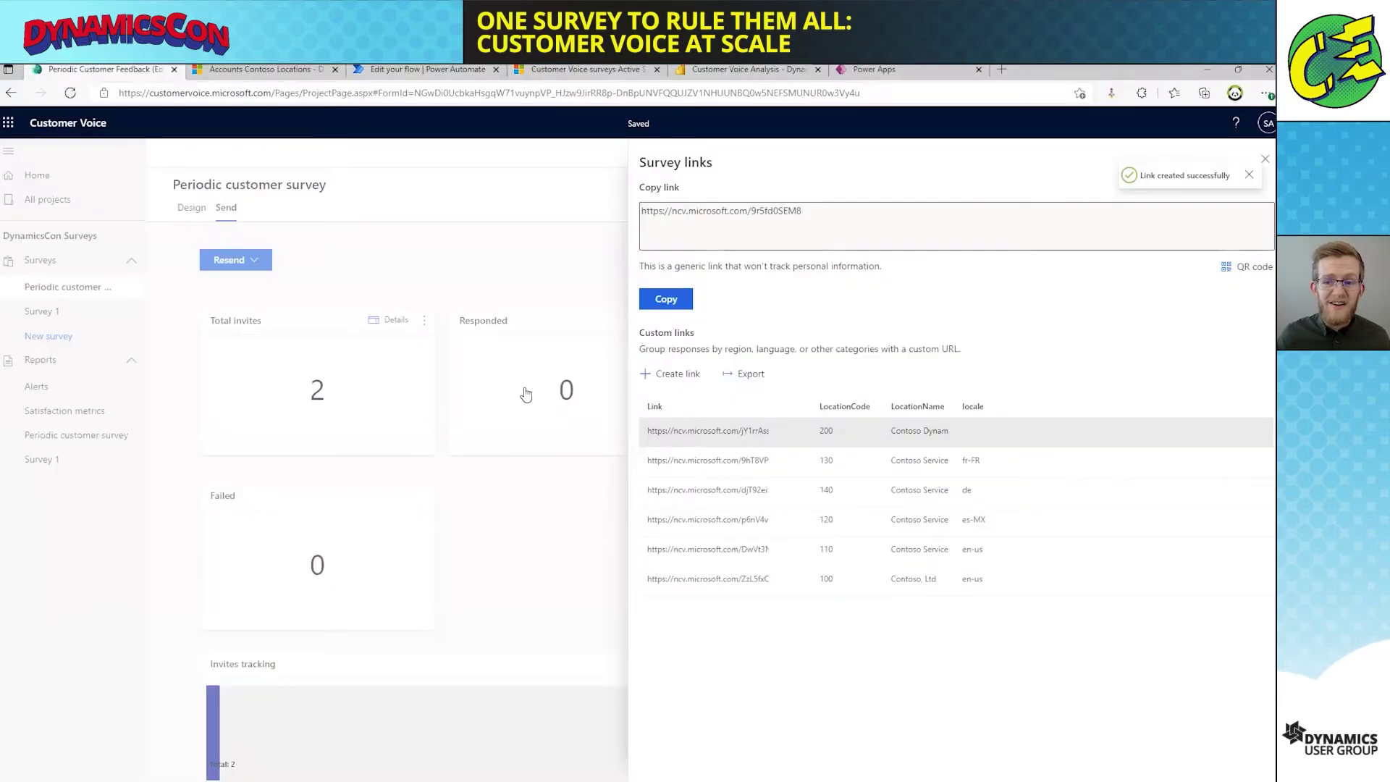
Step: Close the survey links in Customer Voice and open the Periodic customer survey report
mouse_move(713, 443)
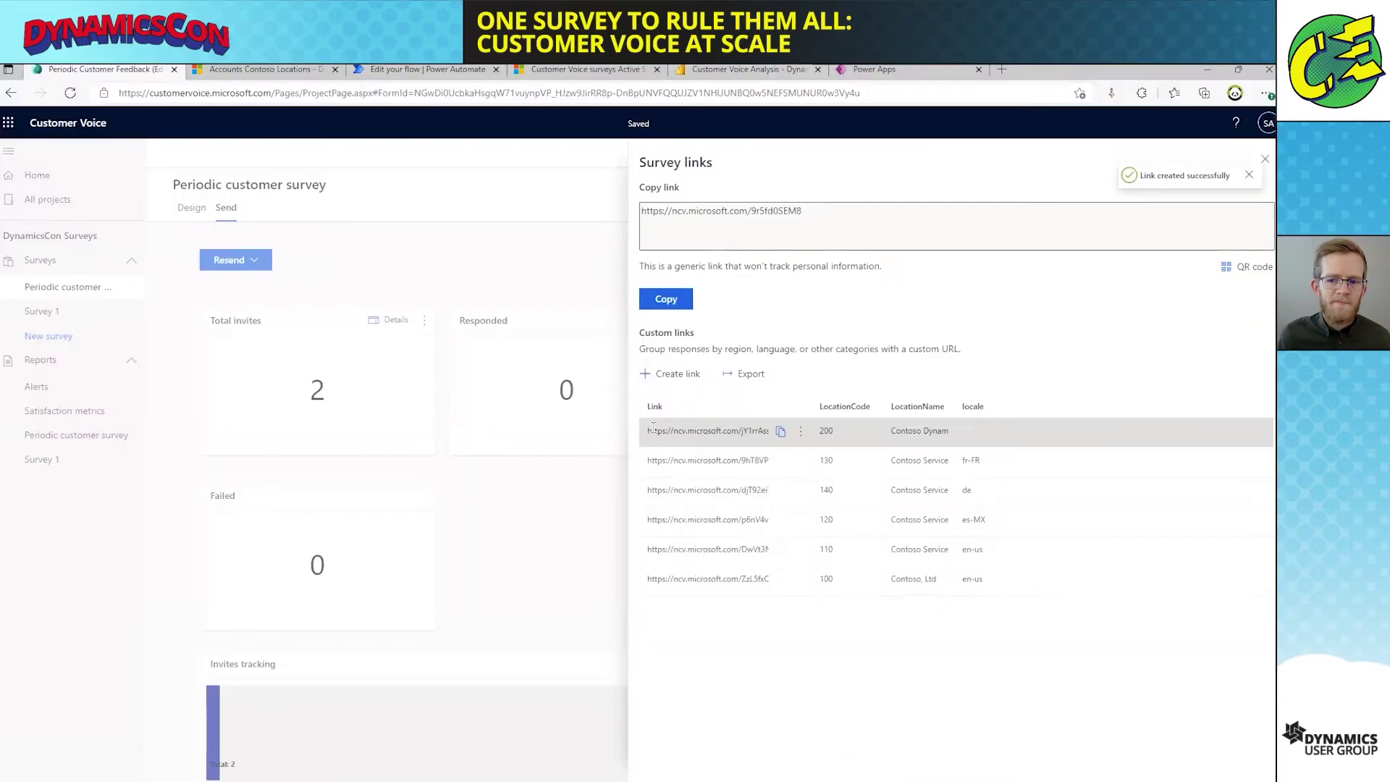
left_click(501, 285)
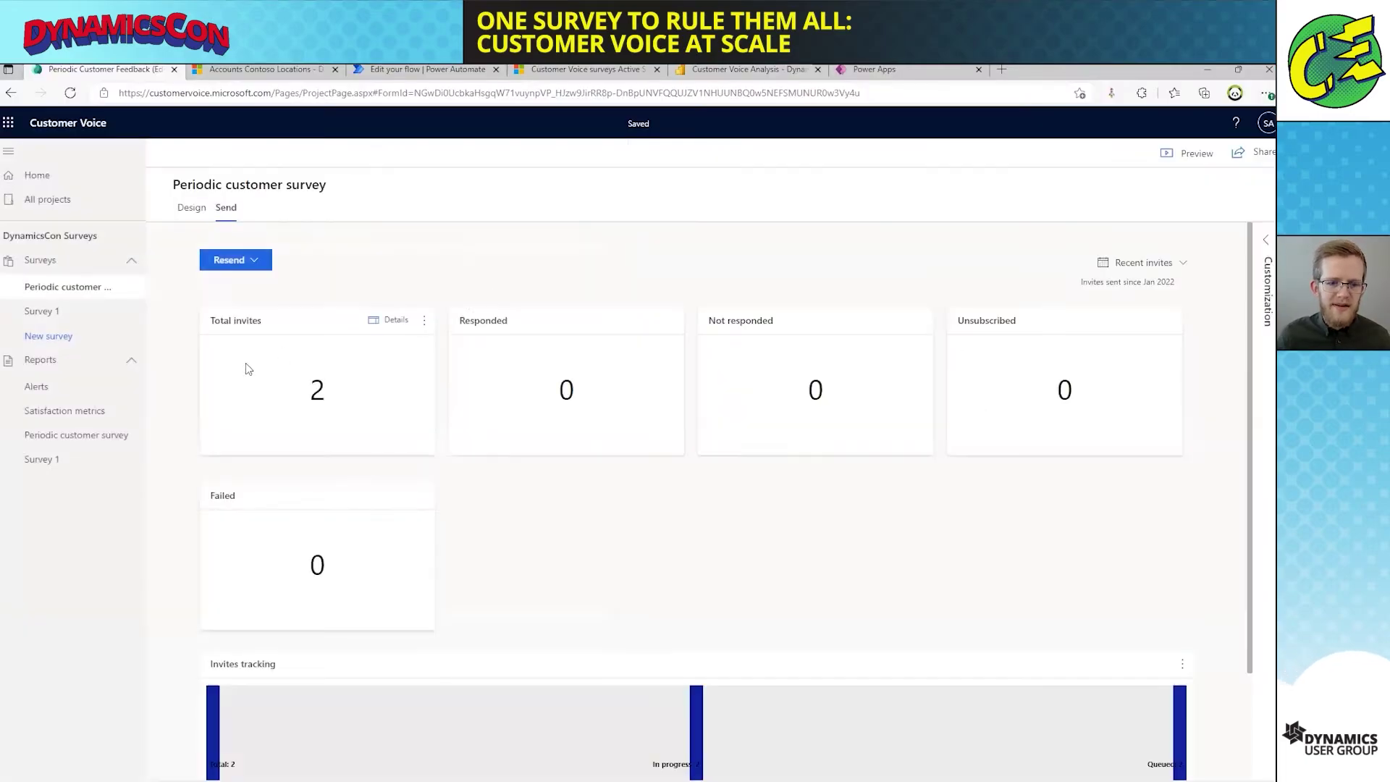
left_click(76, 434)
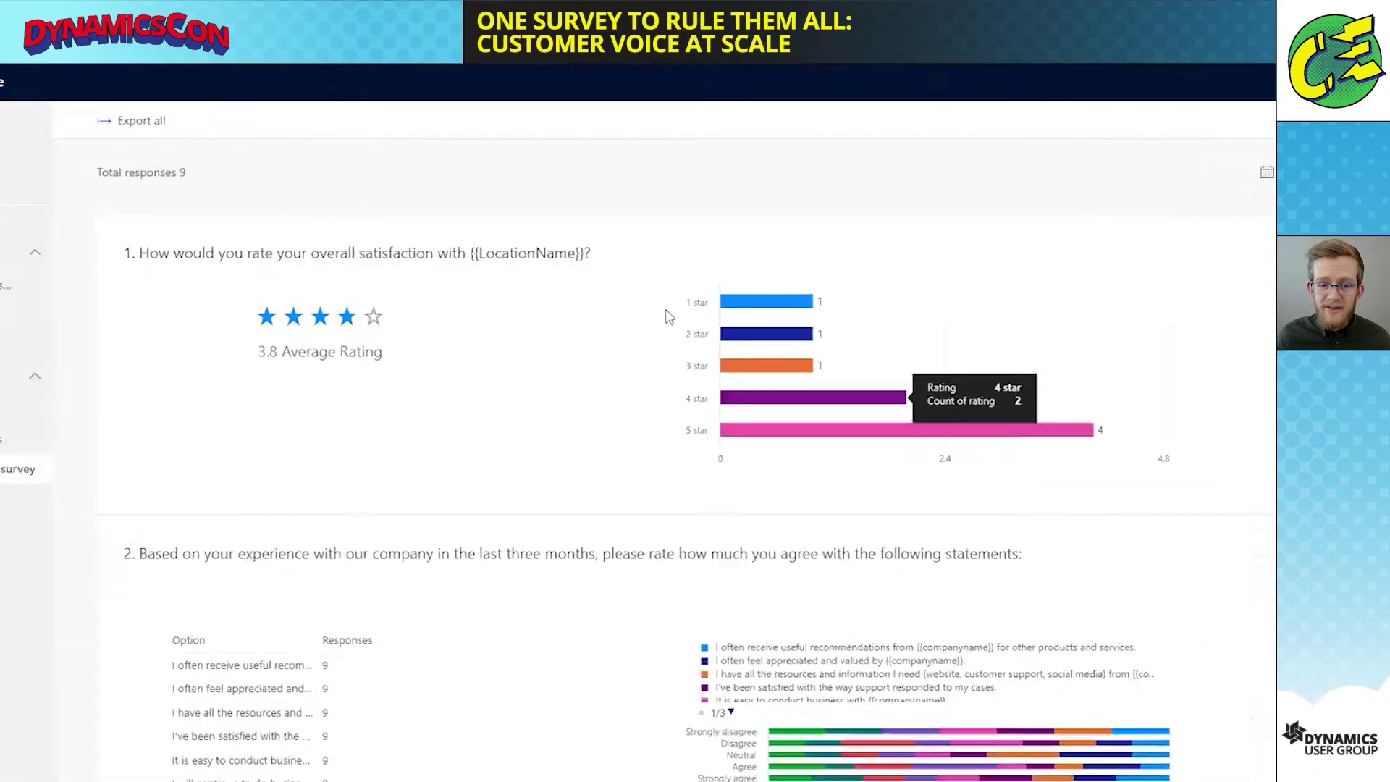
Step: Examine the report's average rating, the response breakdown for question 2 and the latest additional feedback responses
left_click_drag(207, 359, 263, 360)
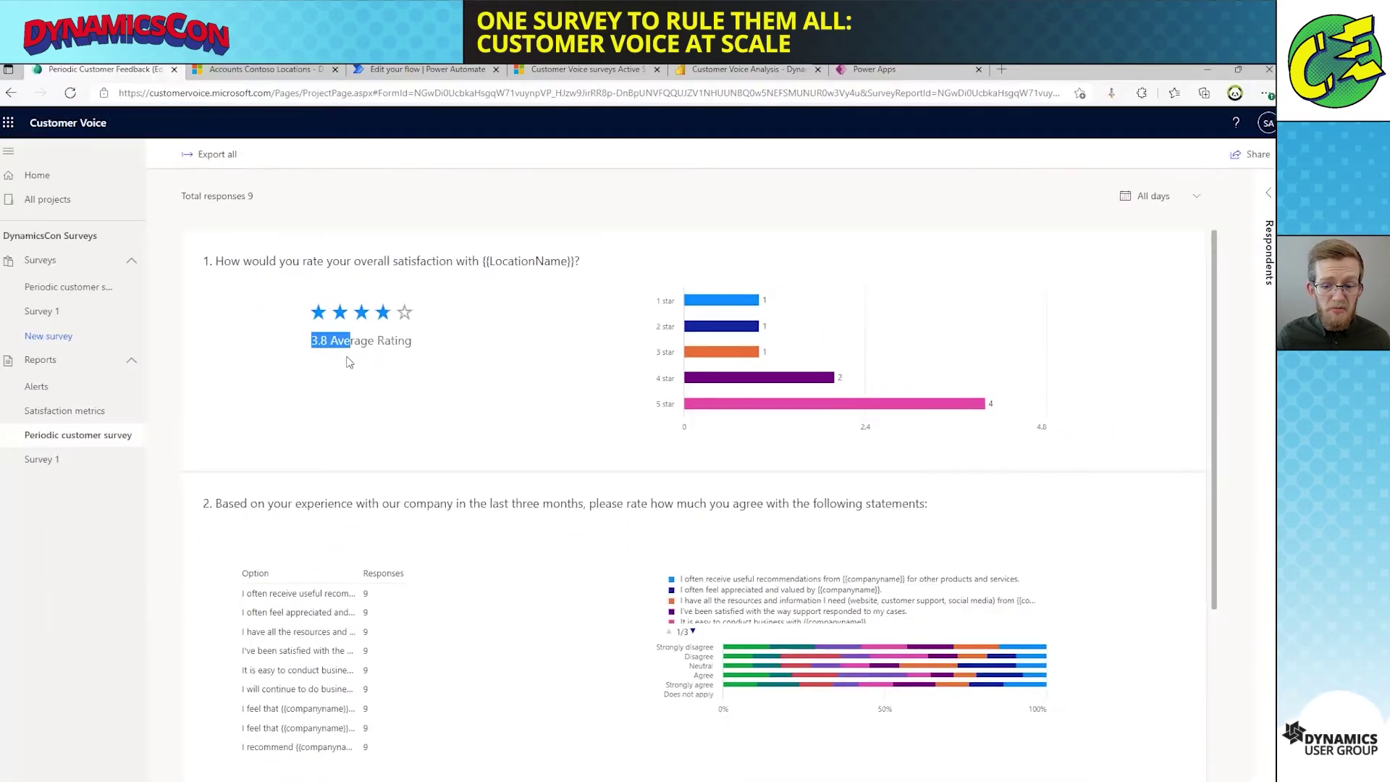
scroll(348, 361, "down", 2)
left_click_drag(242, 340, 411, 340)
left_click(364, 442)
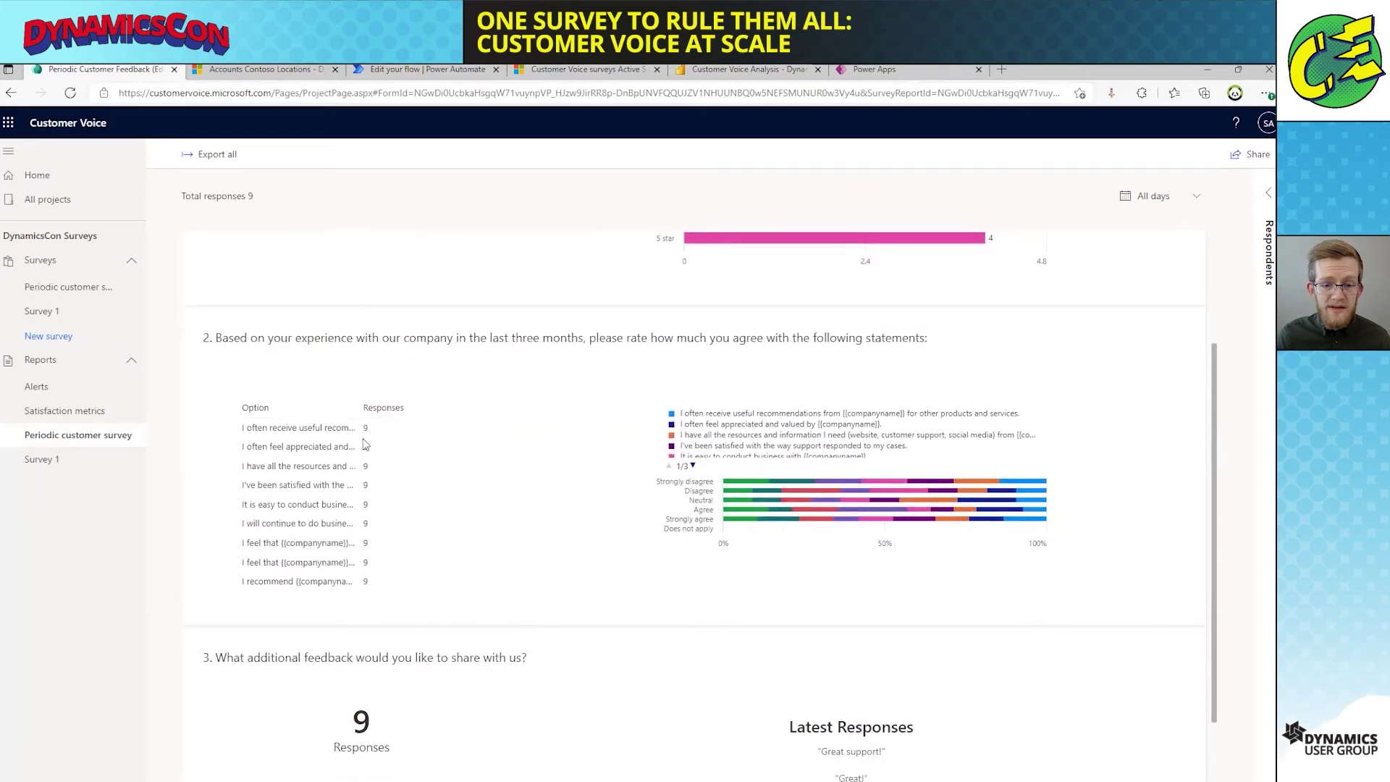
scroll(514, 434, "down", 1)
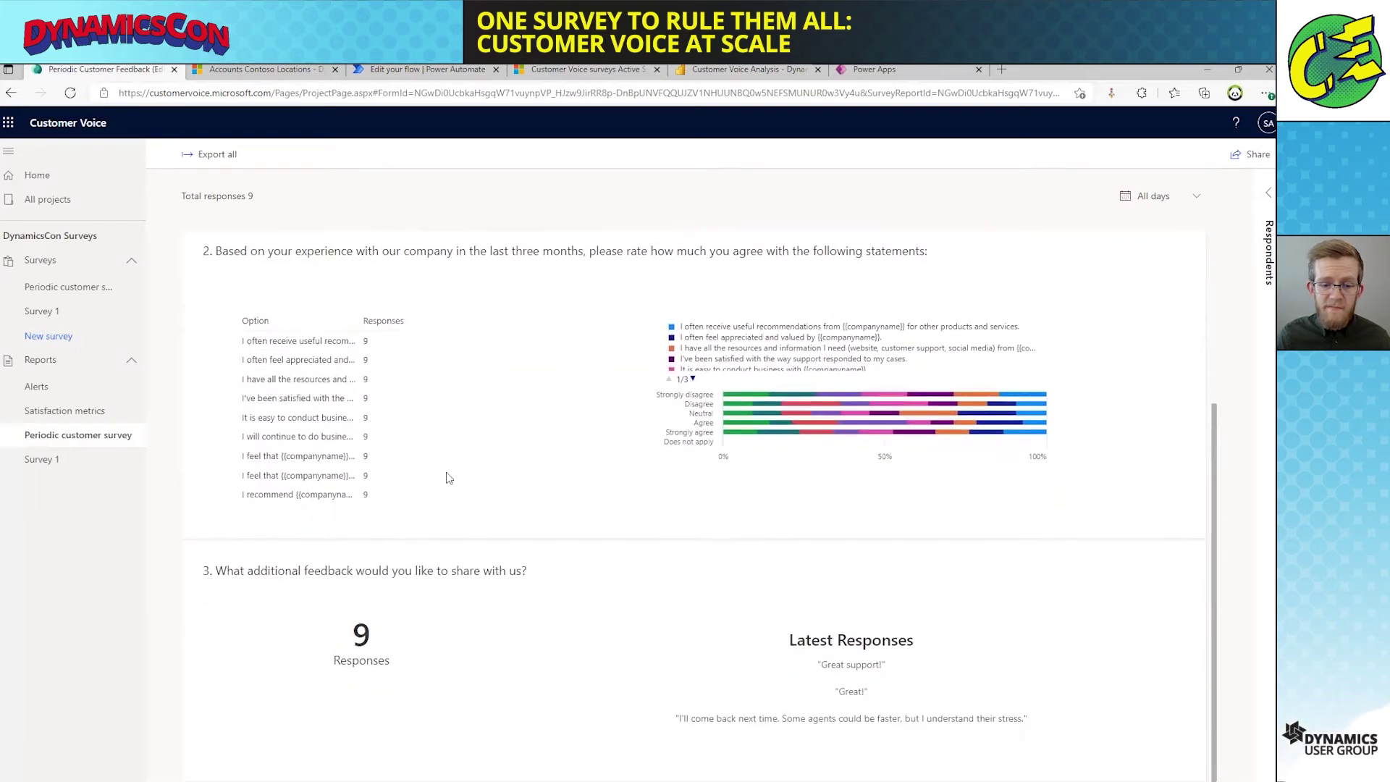
left_click_drag(205, 579, 1035, 727)
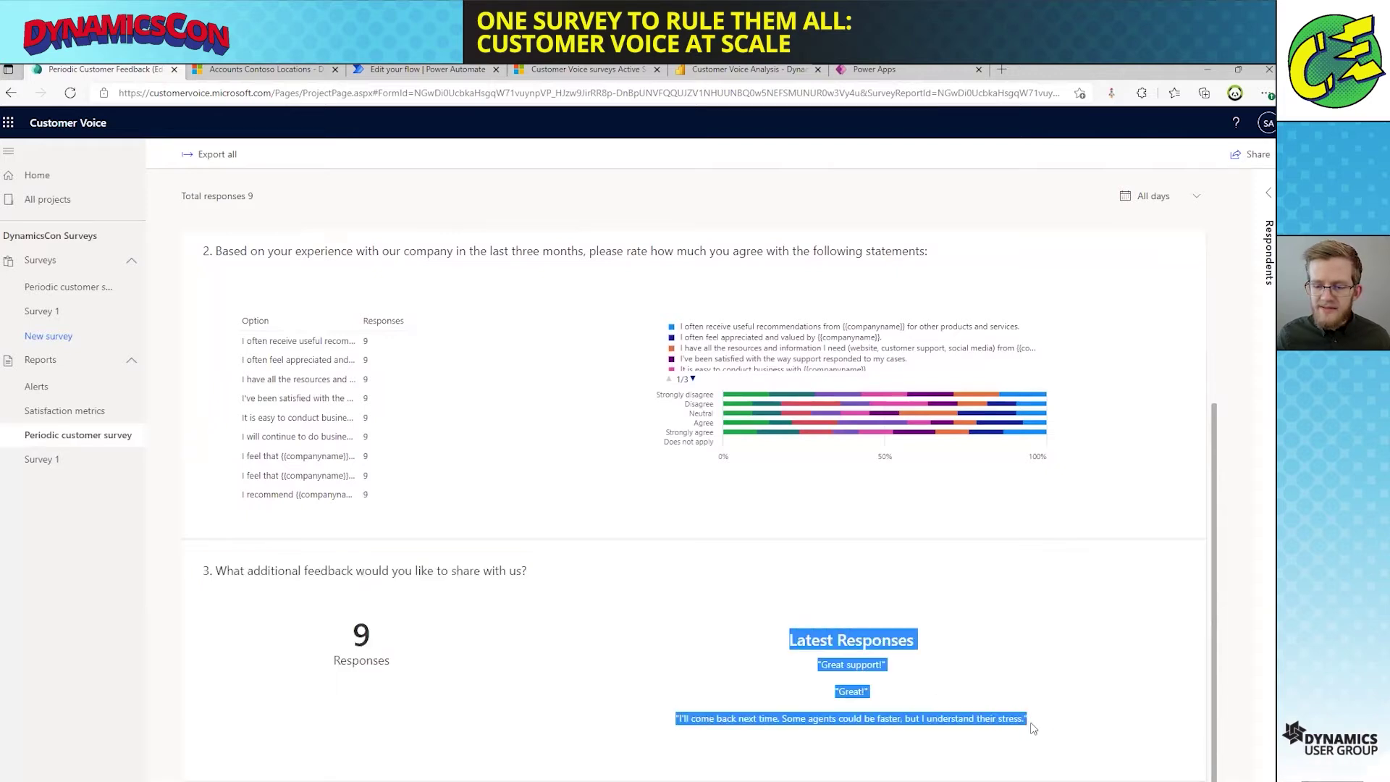
left_click(953, 708)
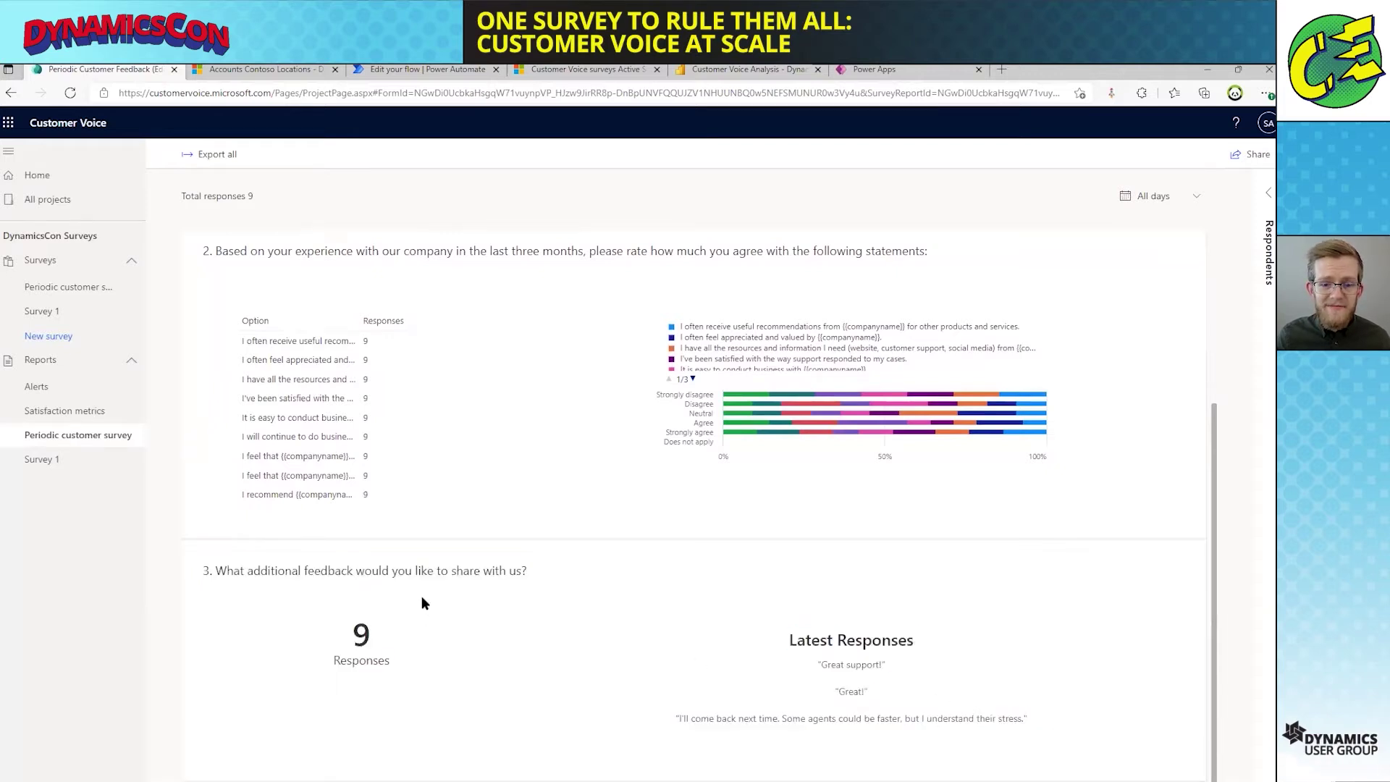
scroll(644, 615, "up", 3)
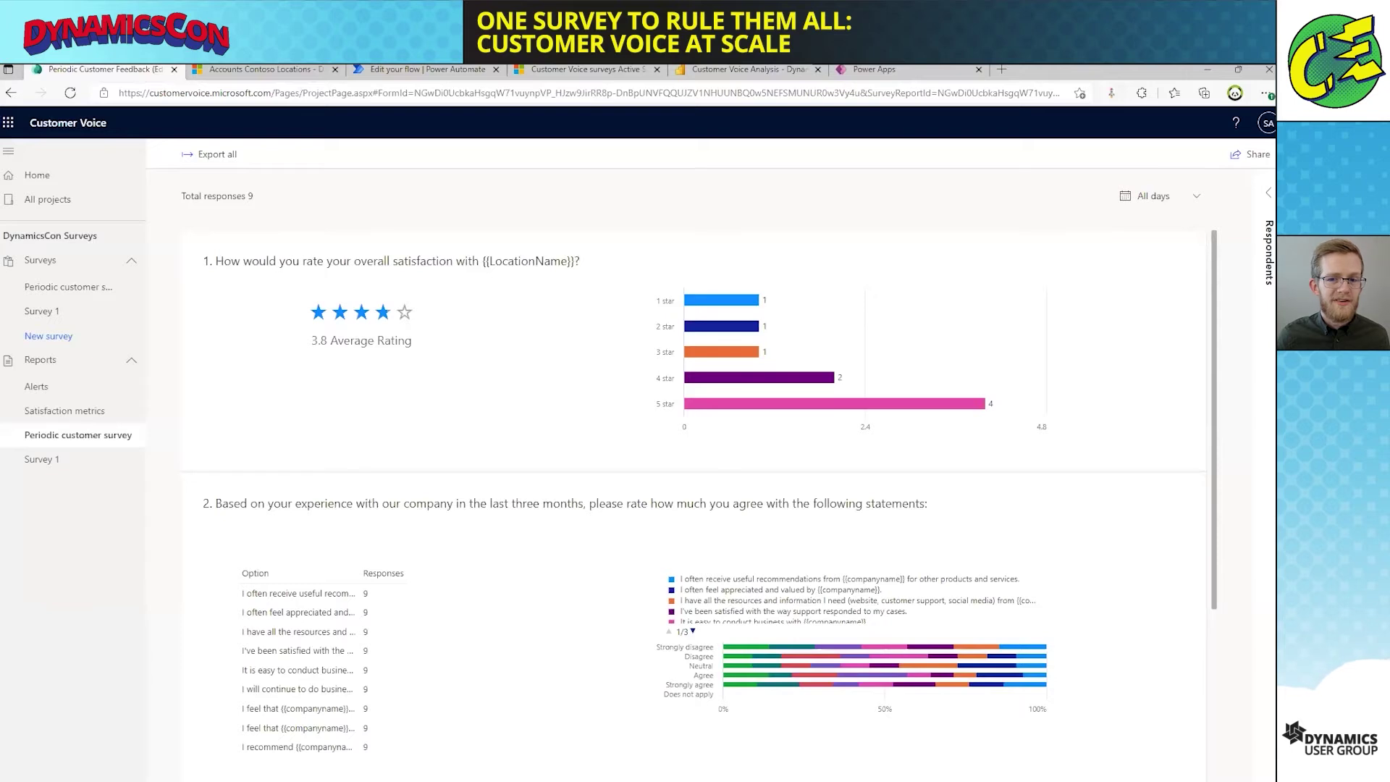
Step: Switch to Dynamics 365, open the Product damaged (sample) case and examine its servicing location, Contoso location code and language code
key("ctrl+Tab")
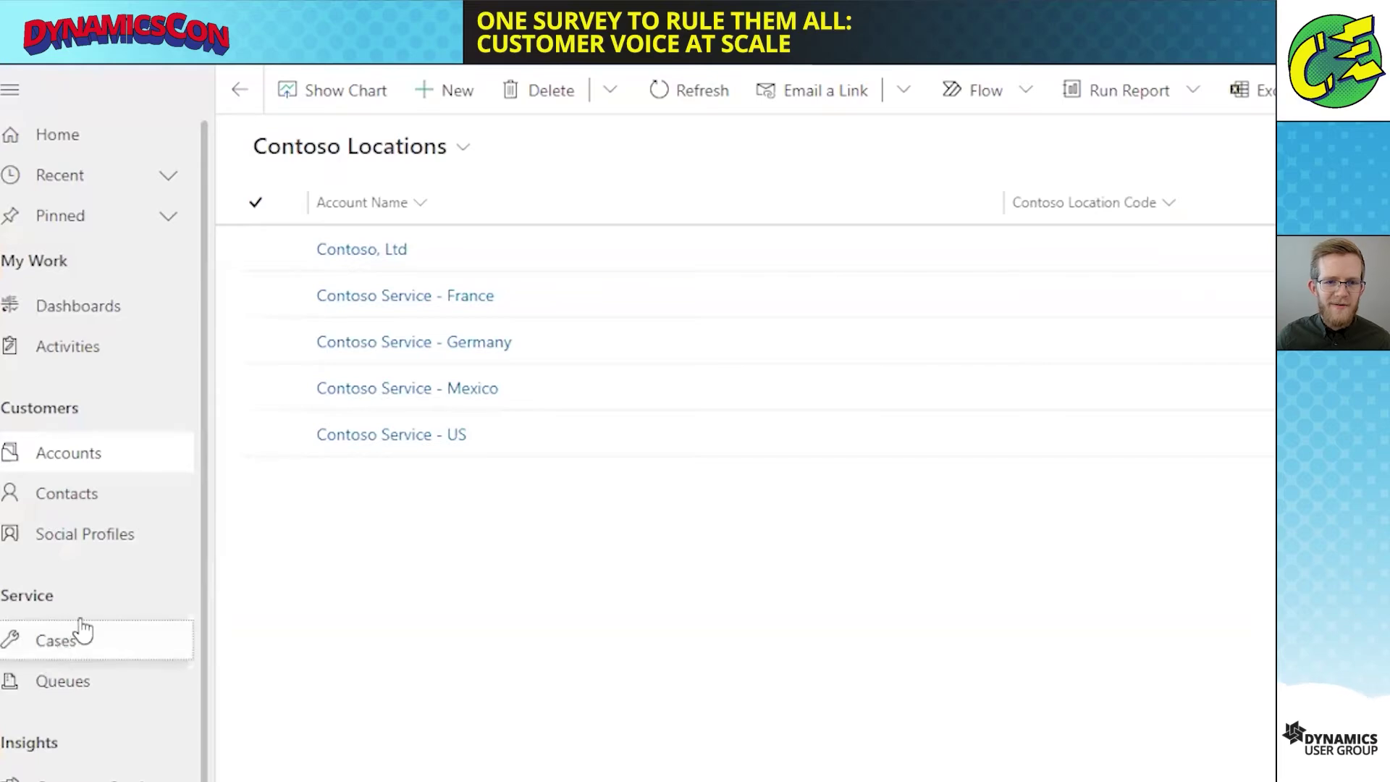
left_click(82, 631)
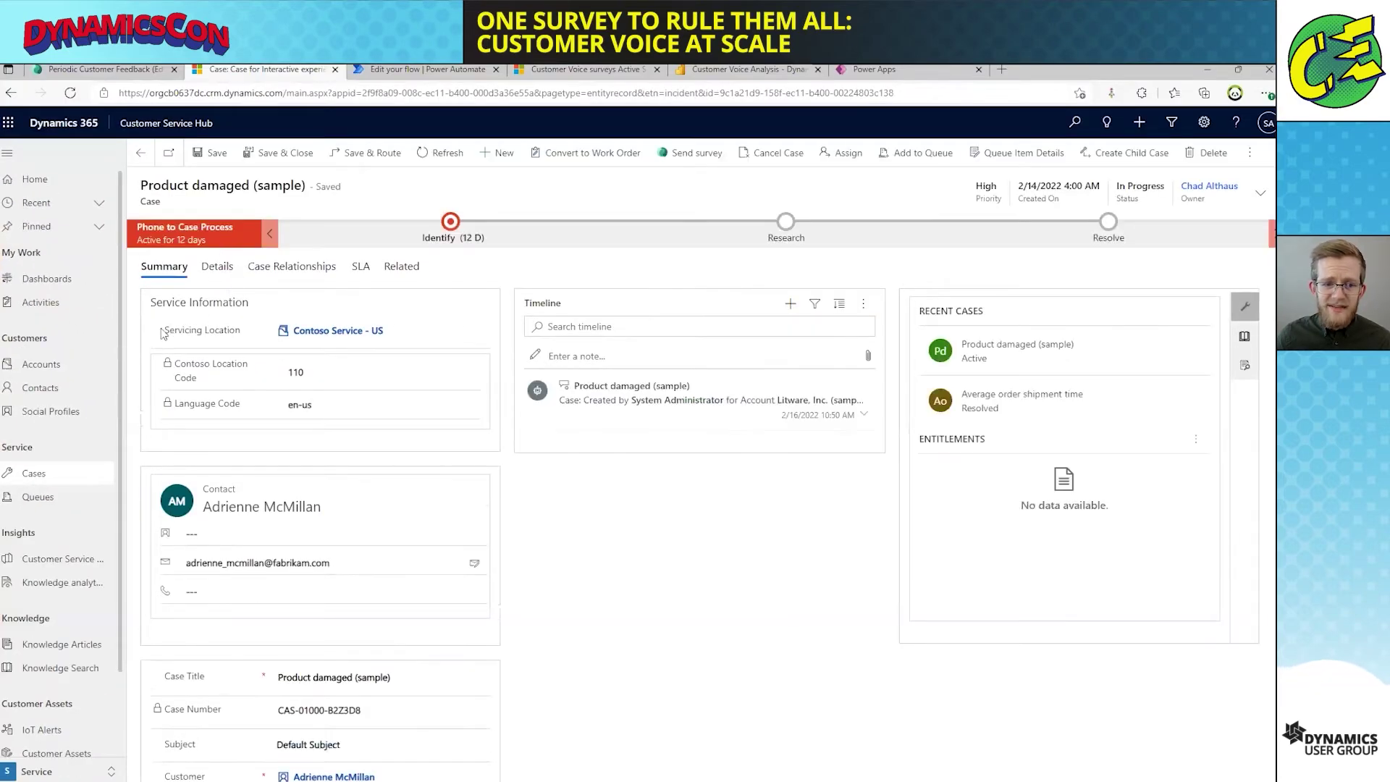
left_click_drag(165, 332, 240, 338)
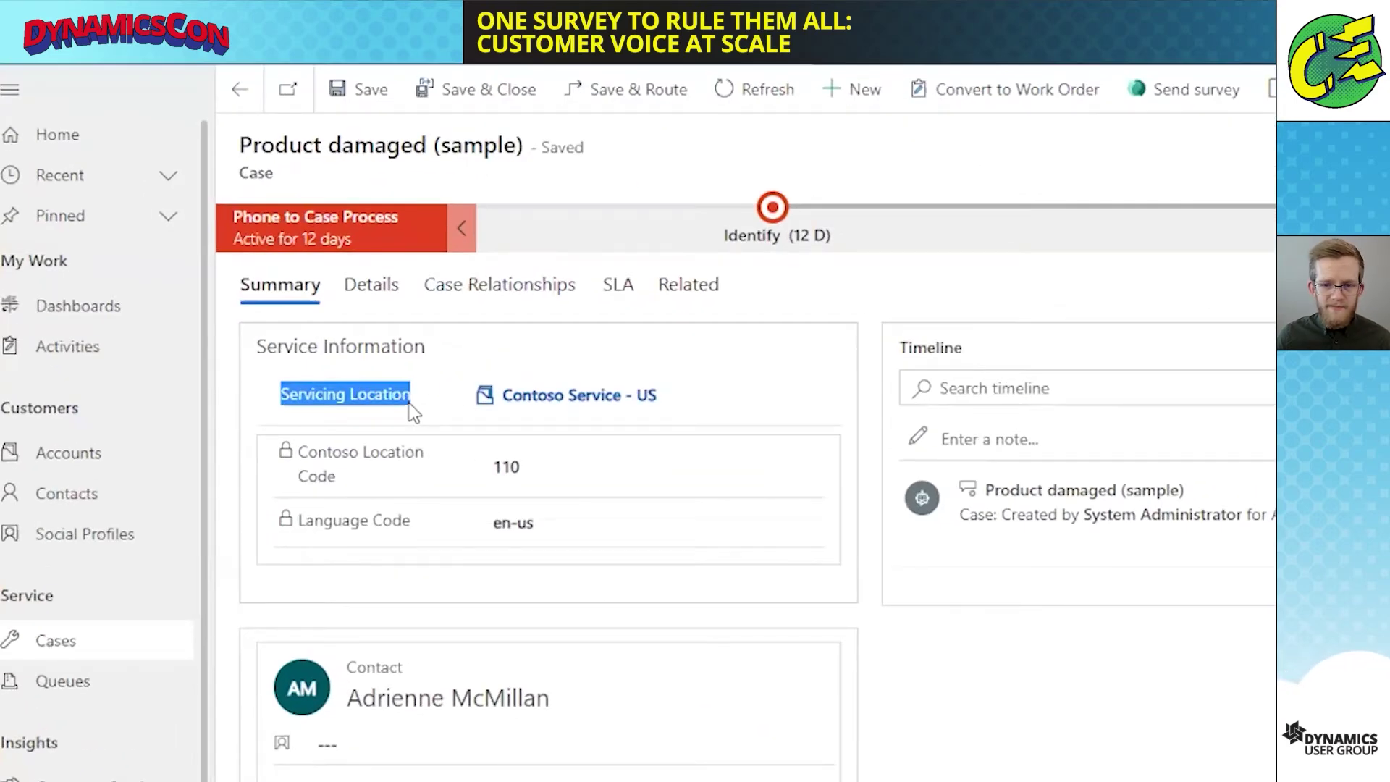
left_click(418, 397)
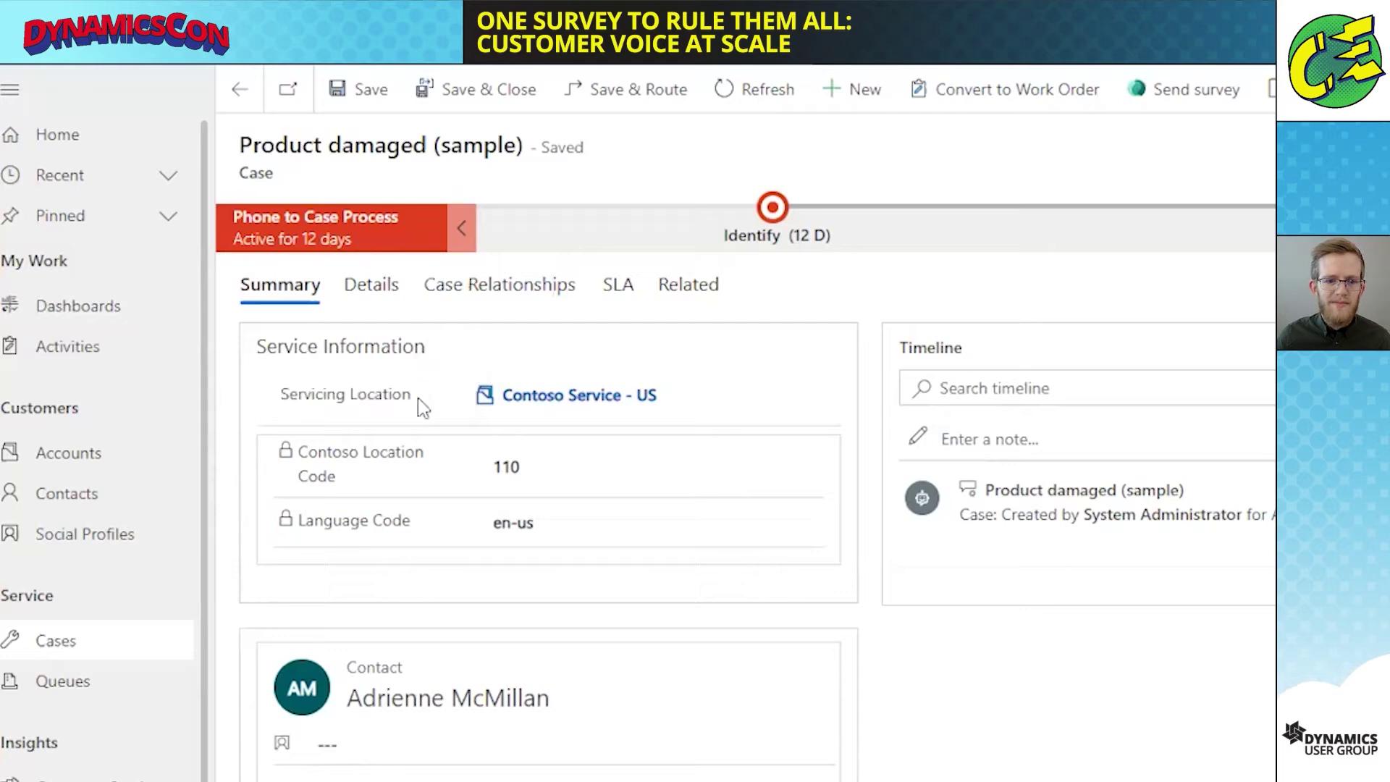
mouse_move(422, 389)
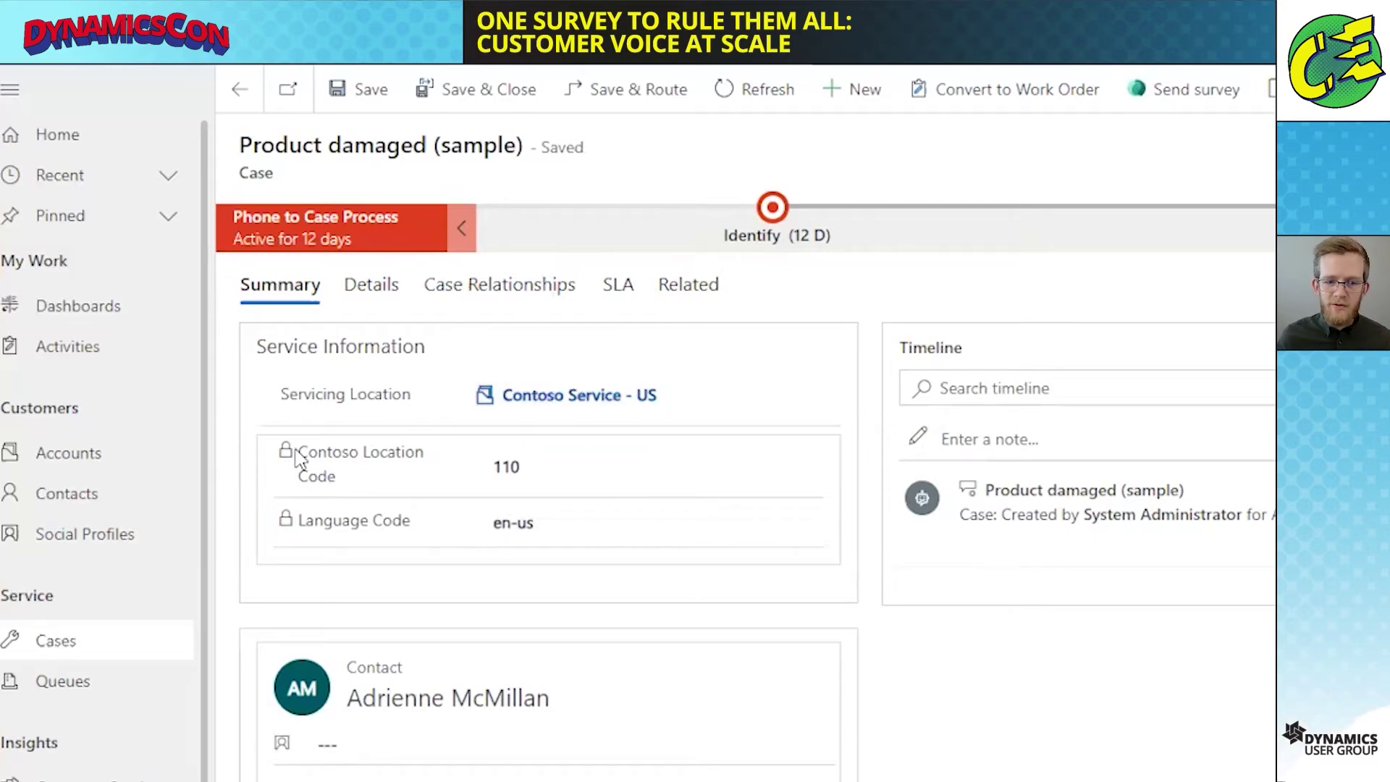
left_click_drag(295, 451, 522, 530)
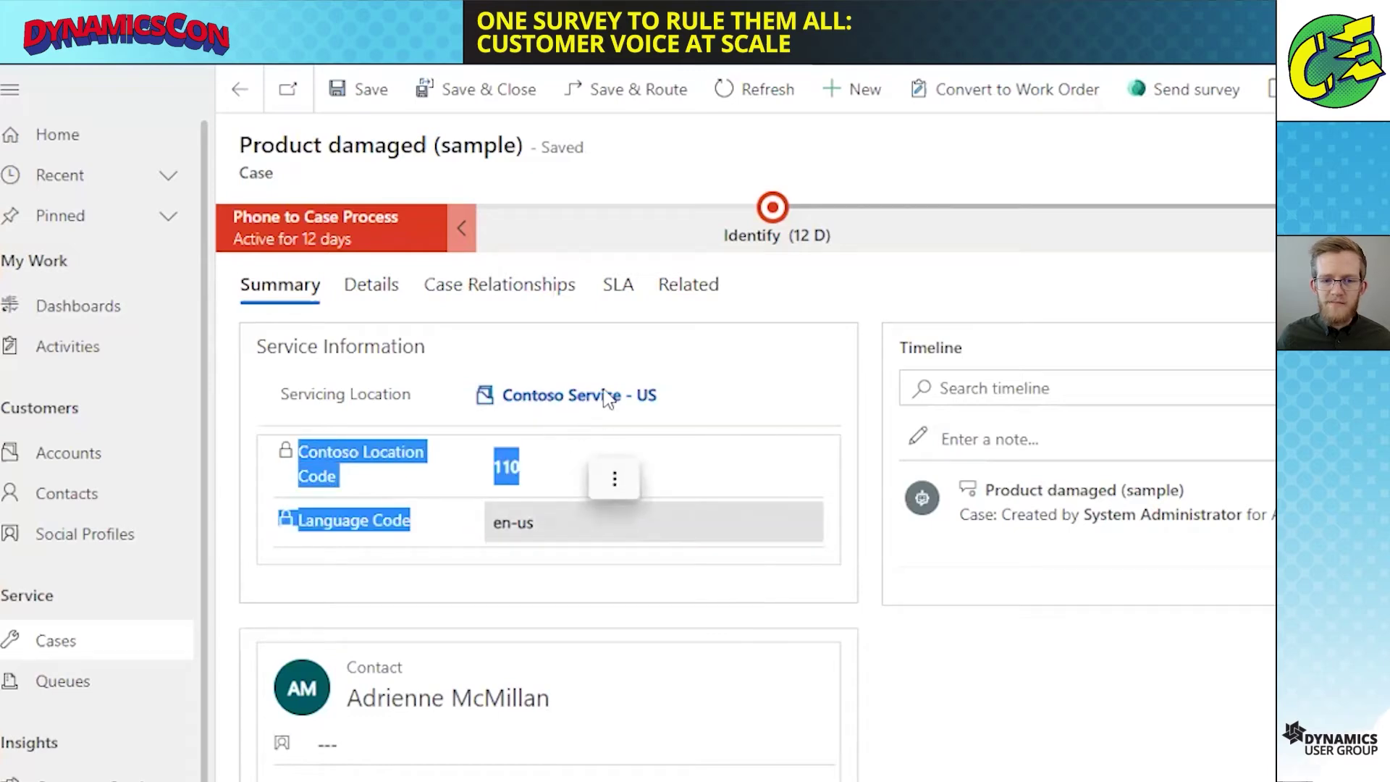
left_click(431, 430)
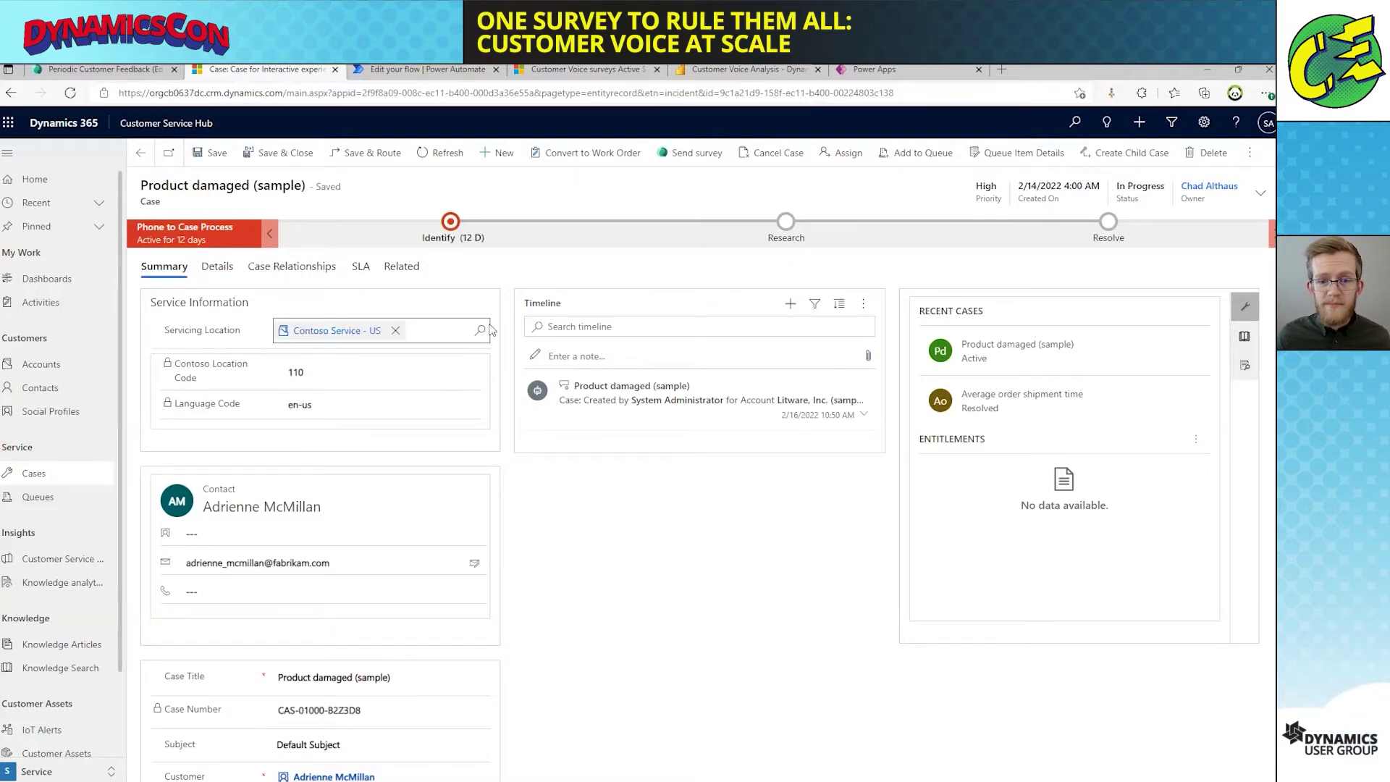
Step: Switch to Power Automate, check the Send a survey action's email template choices, and open the Periodic customer survey's email in Customer Voice
key("ctrl+Tab")
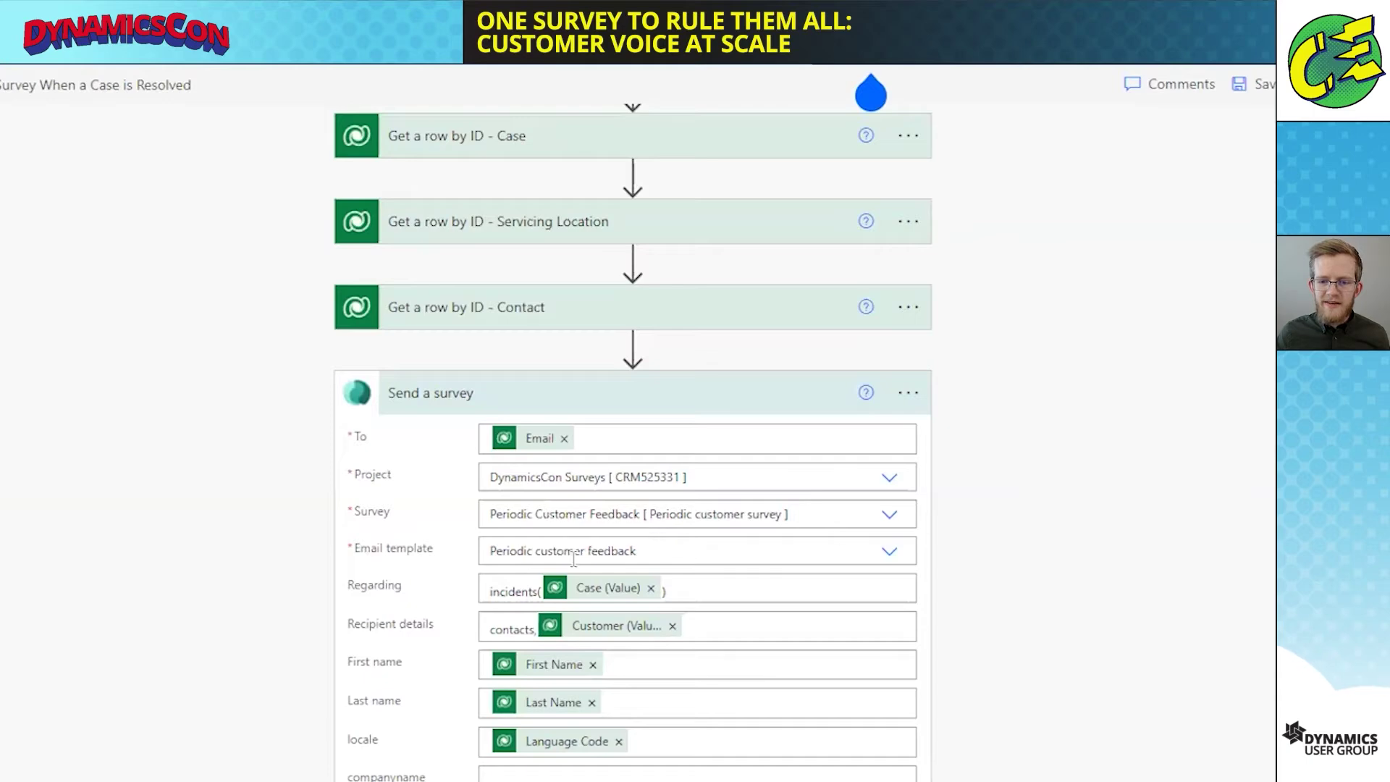
left_click(645, 550)
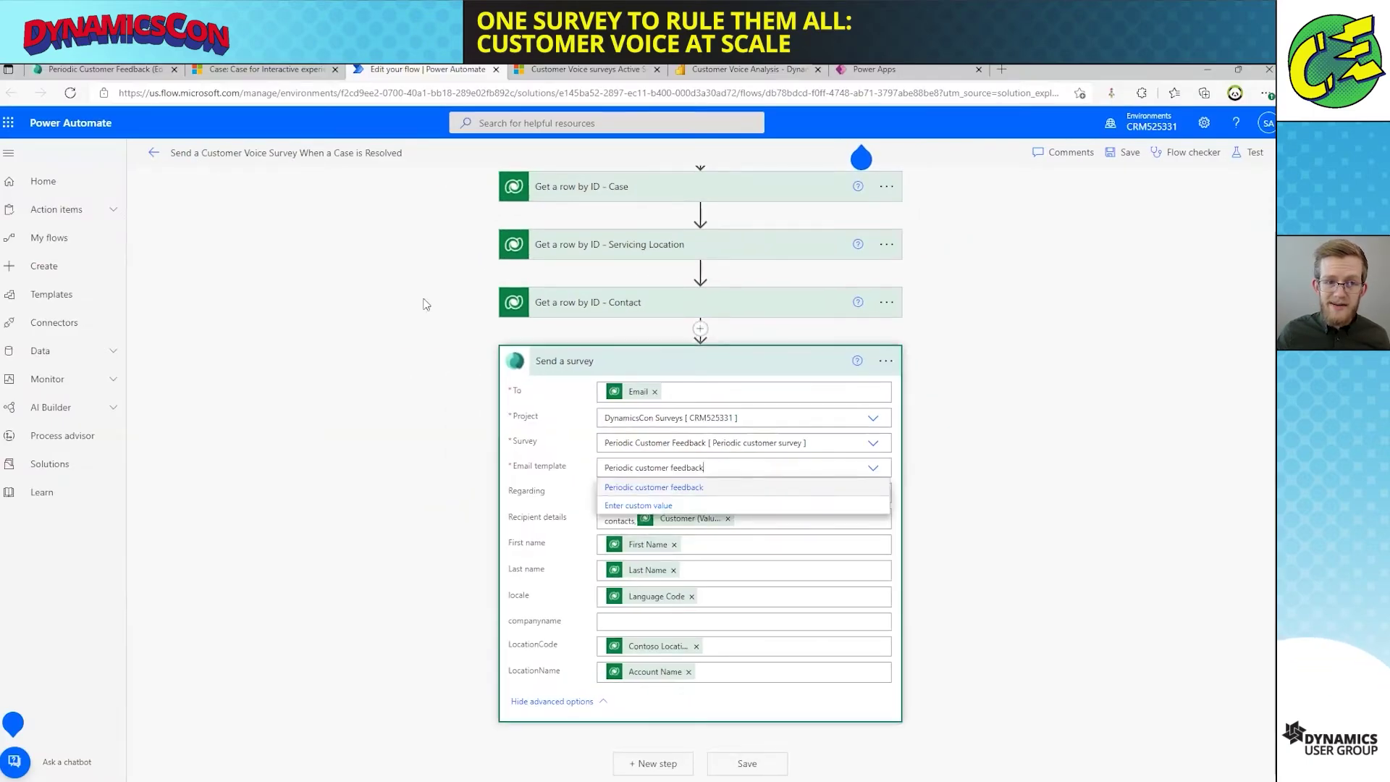
left_click(112, 69)
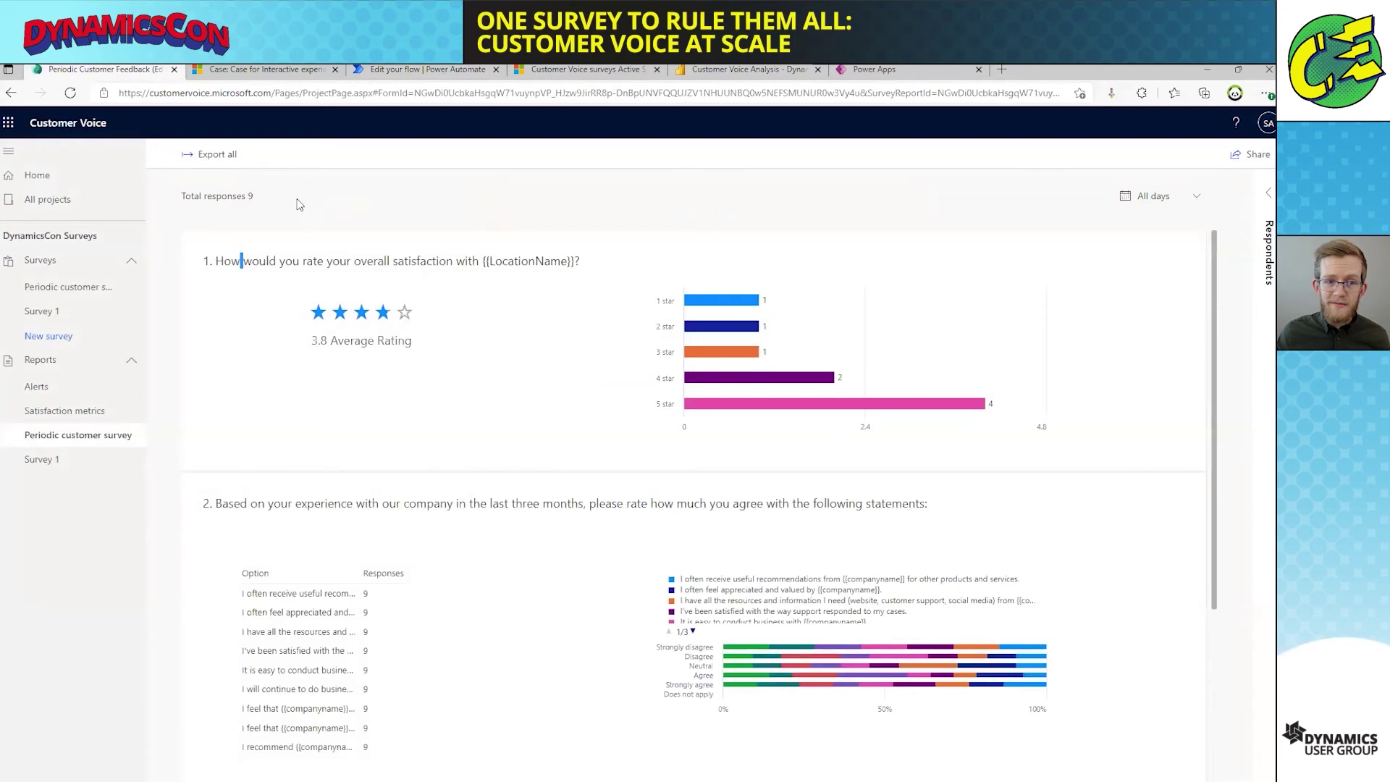
left_click(69, 290)
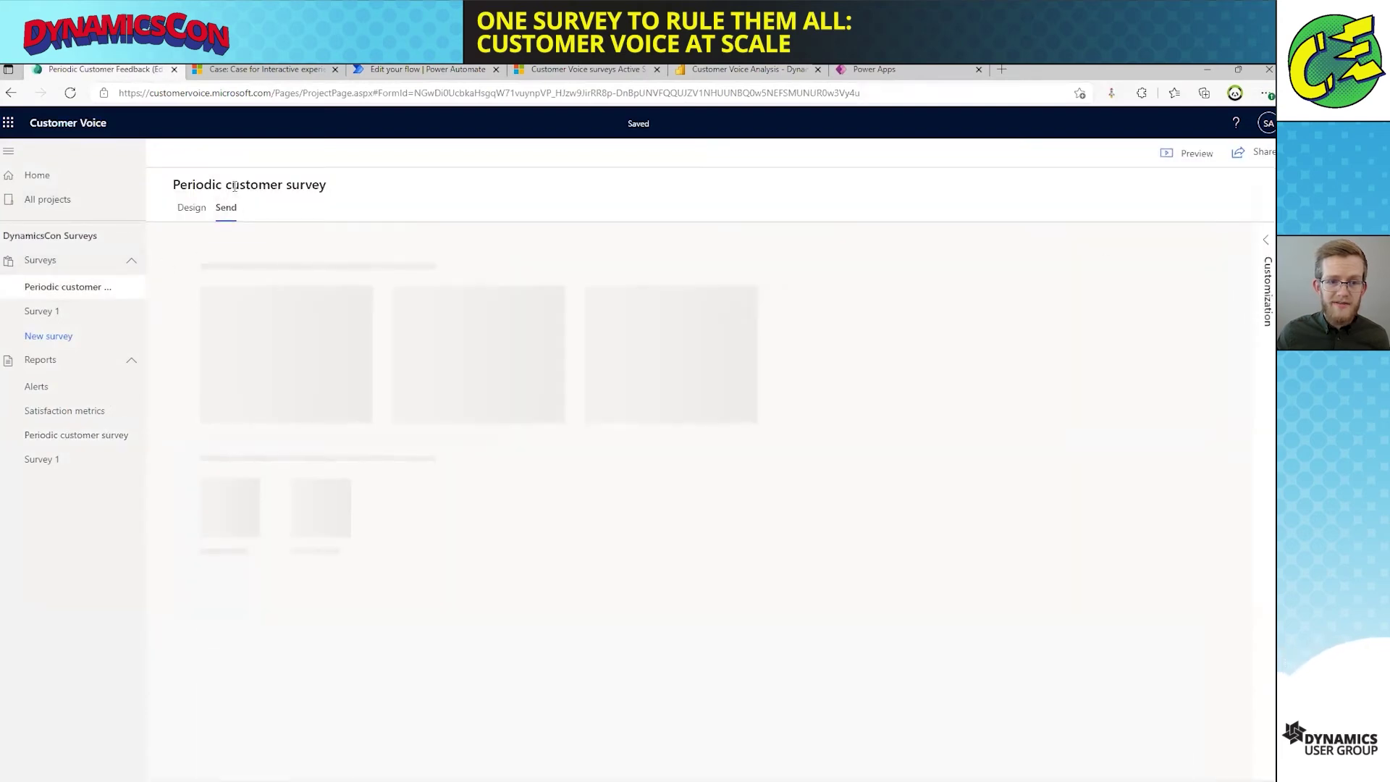
left_click(255, 262)
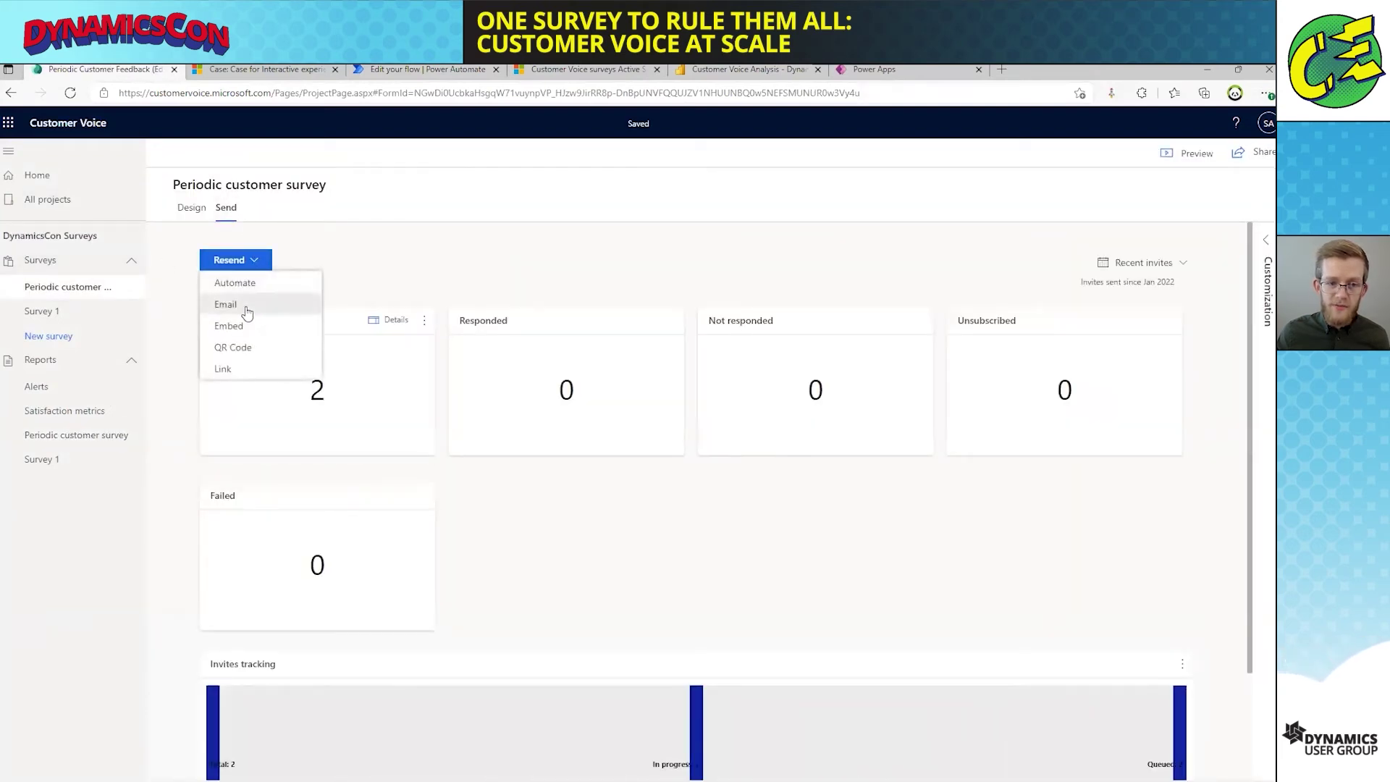
left_click(249, 307)
Step: Check the email's available templates and examine its body down to the LocationName variable in the closing
left_click(286, 290)
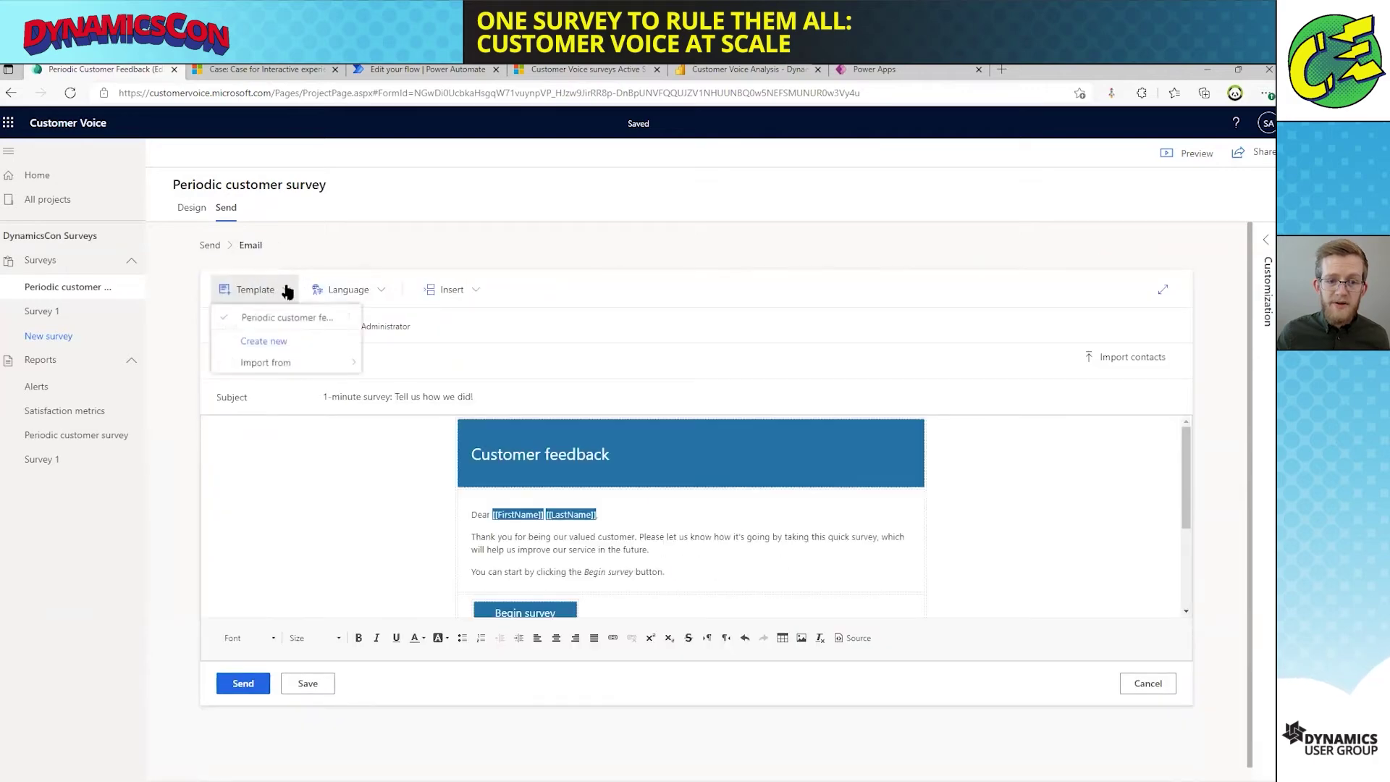
left_click(419, 384)
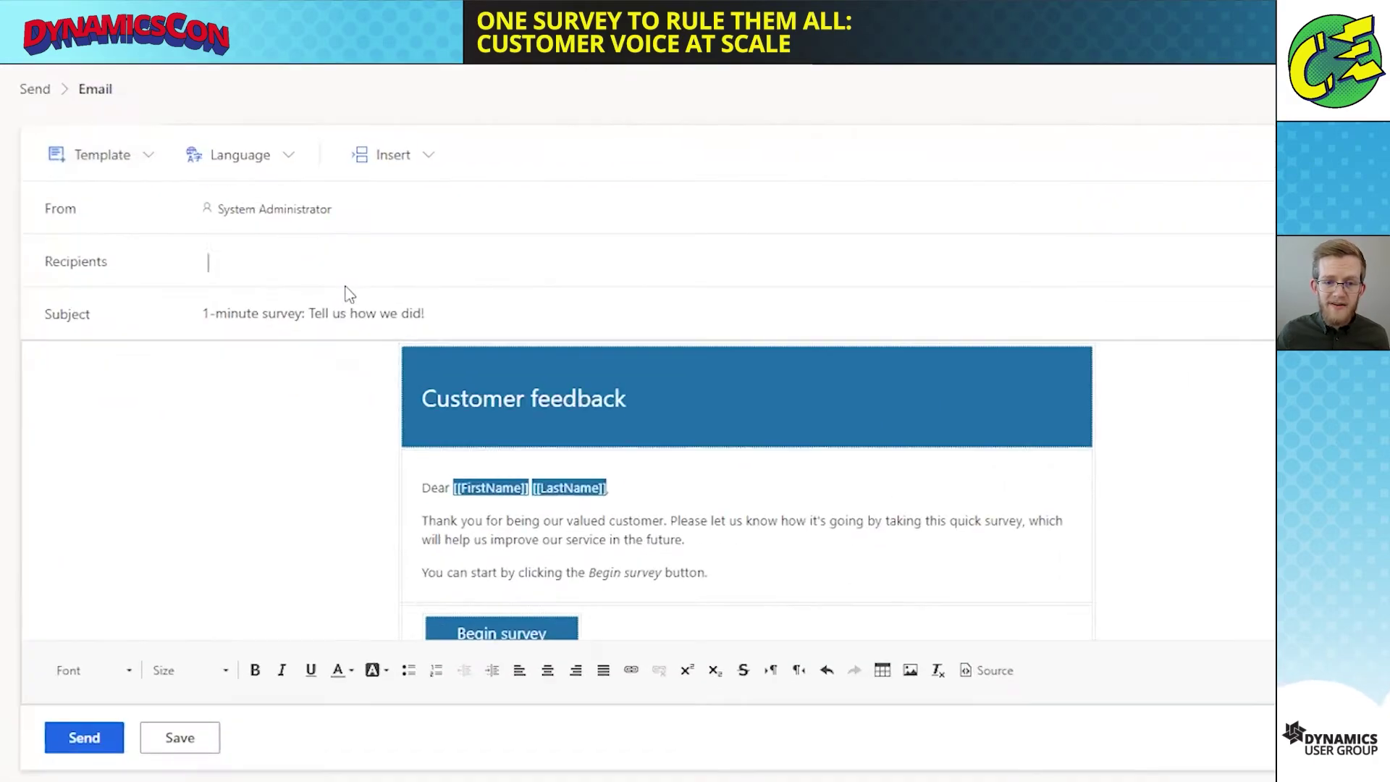
left_click(644, 537)
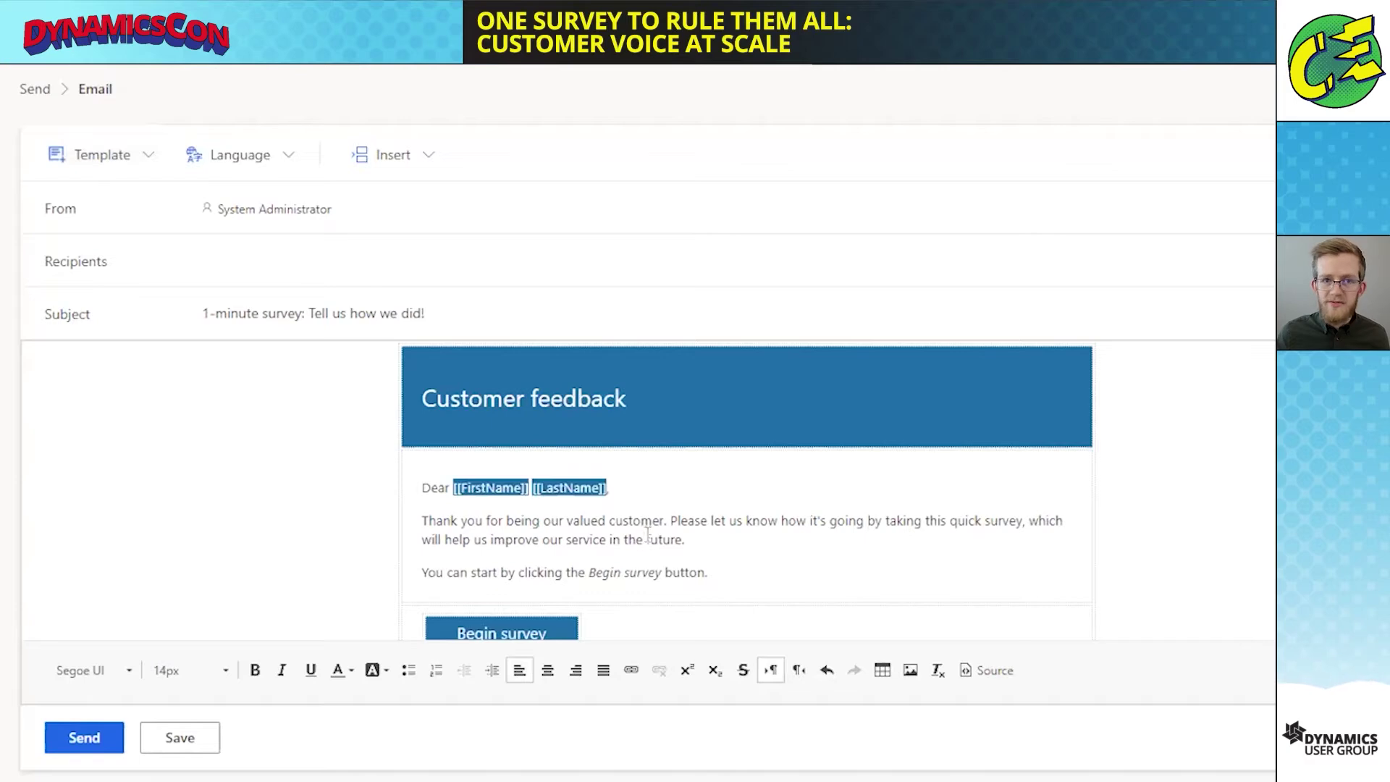
scroll(642, 534, "down", 5)
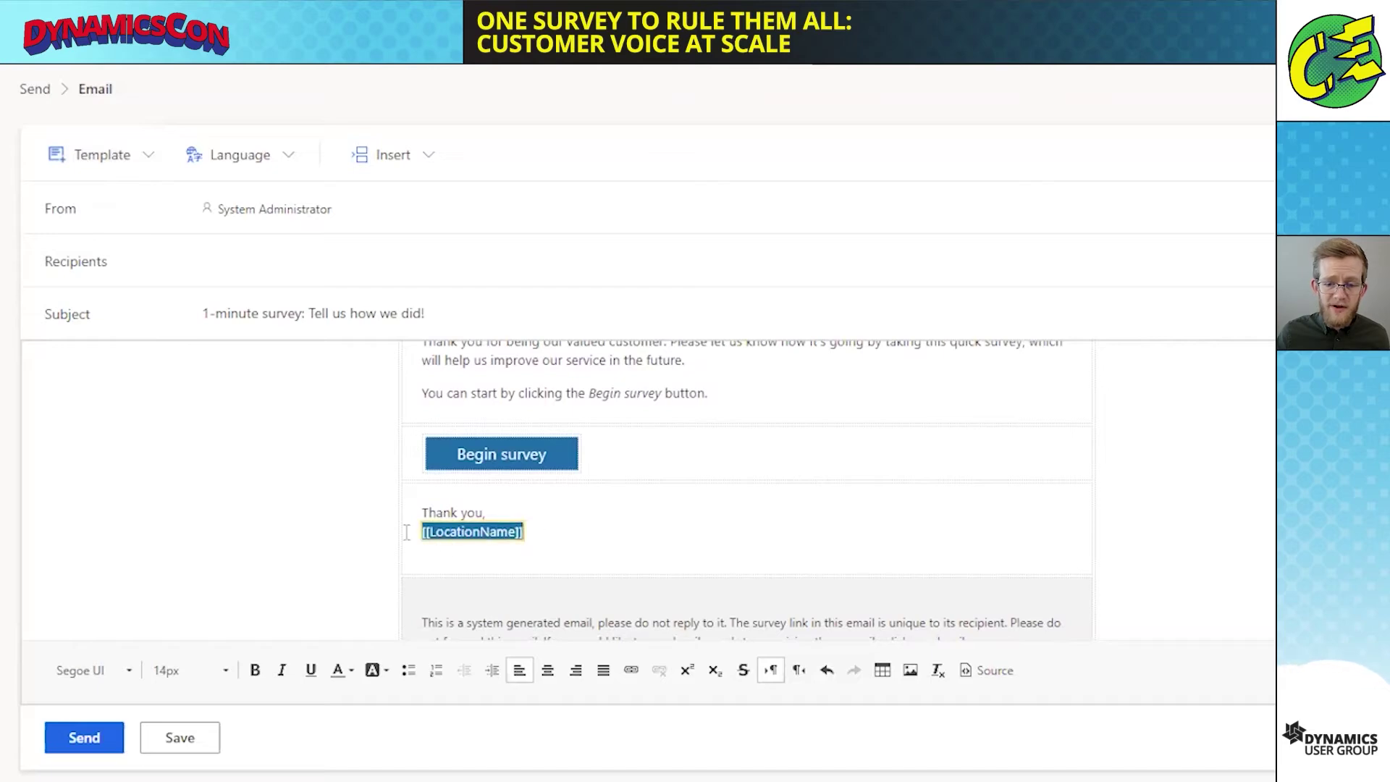
left_click_drag(406, 532, 576, 538)
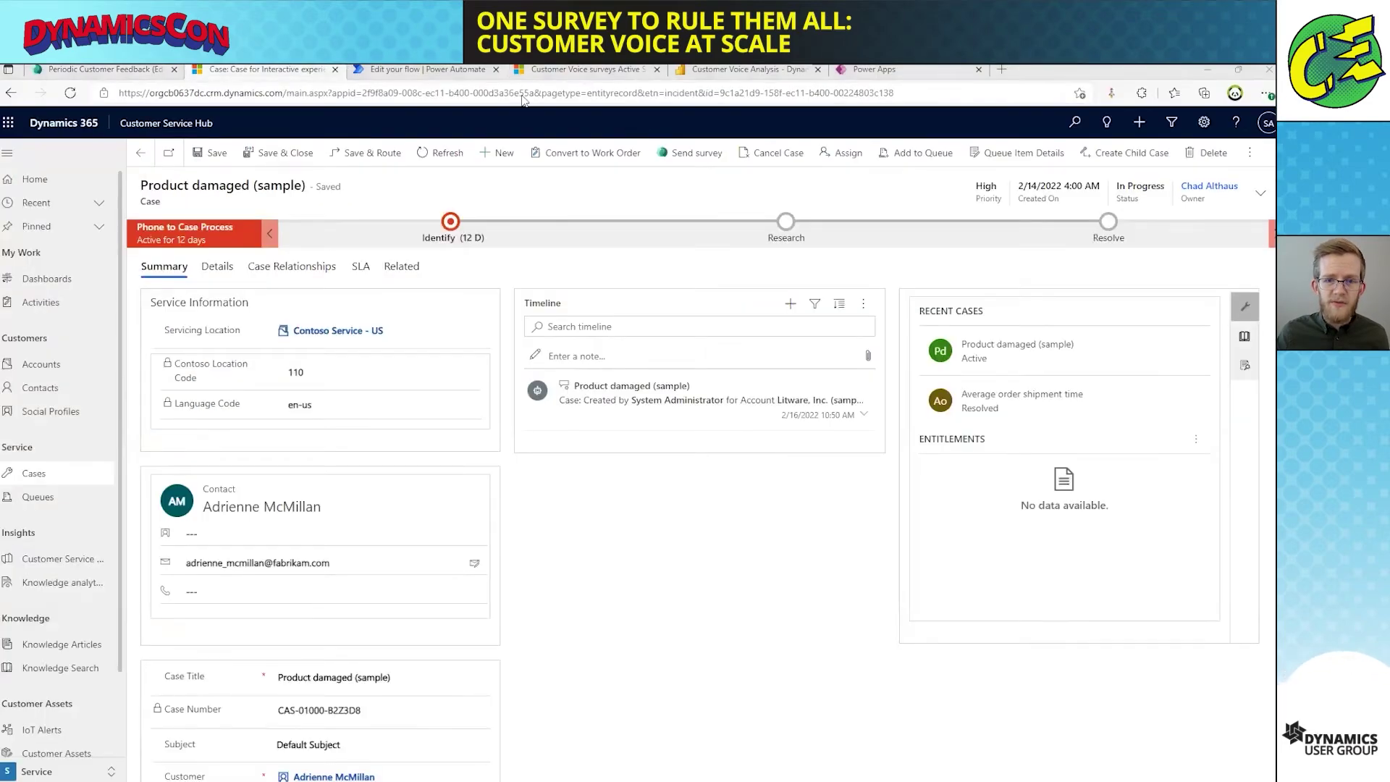
Step: Return to the Power Automate flow, choose Periodic customer feedback as the email template and review the Send a survey recipient and variable fields
left_click(428, 70)
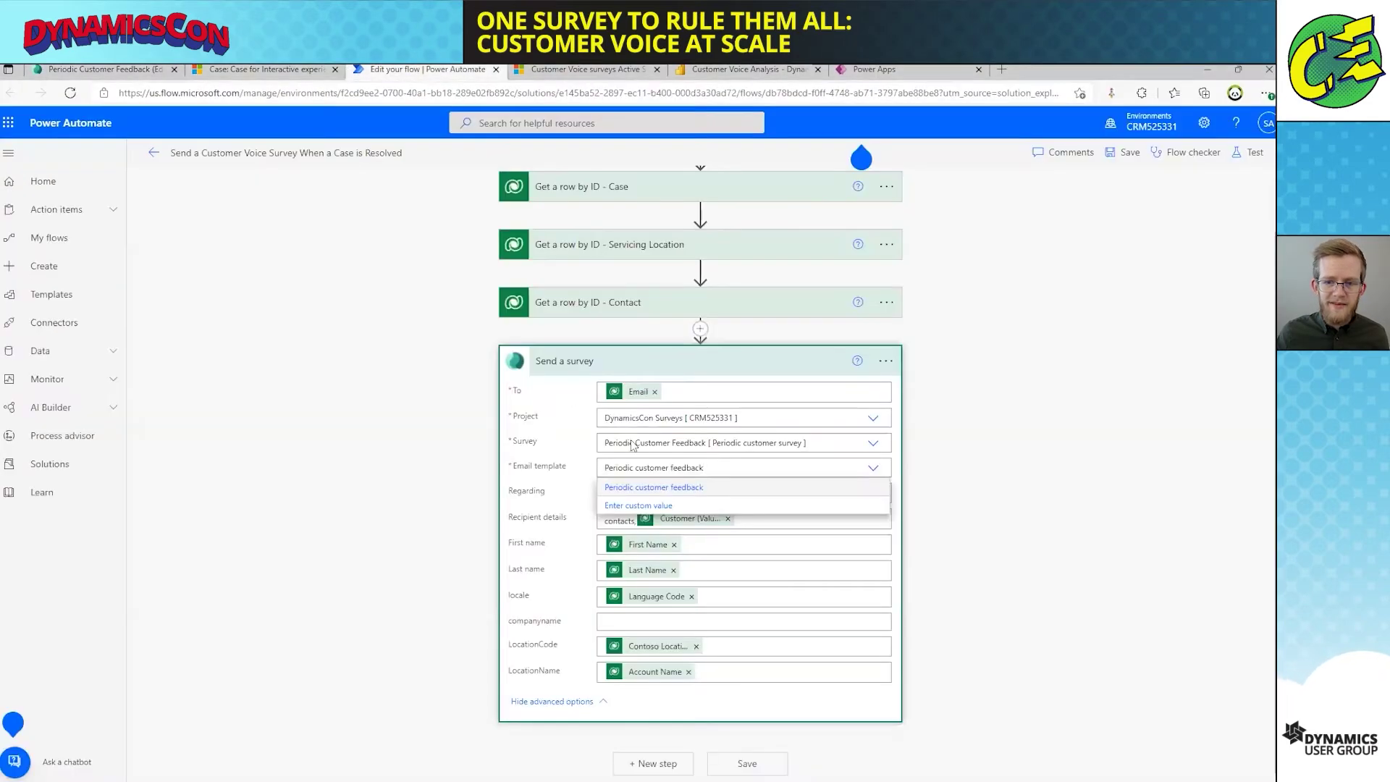
left_click(629, 489)
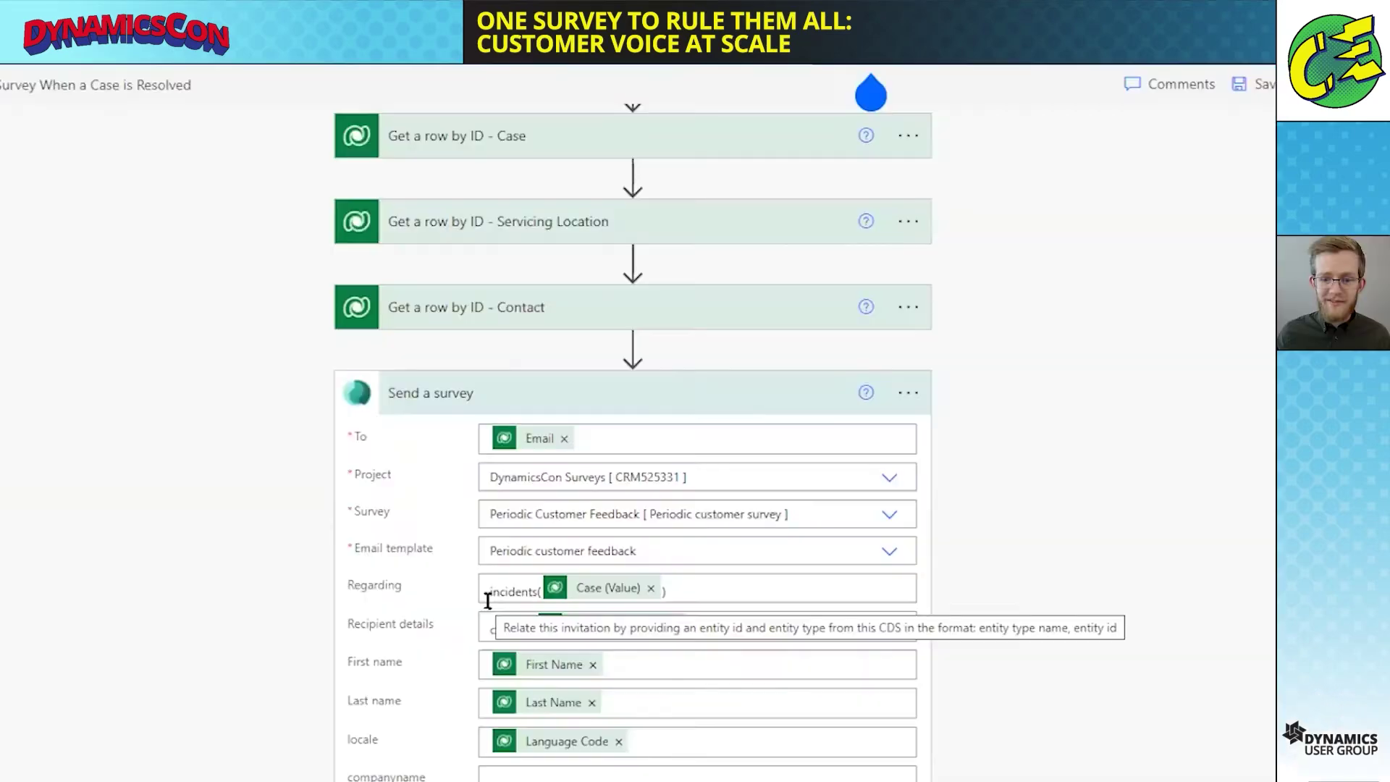
left_click(552, 634)
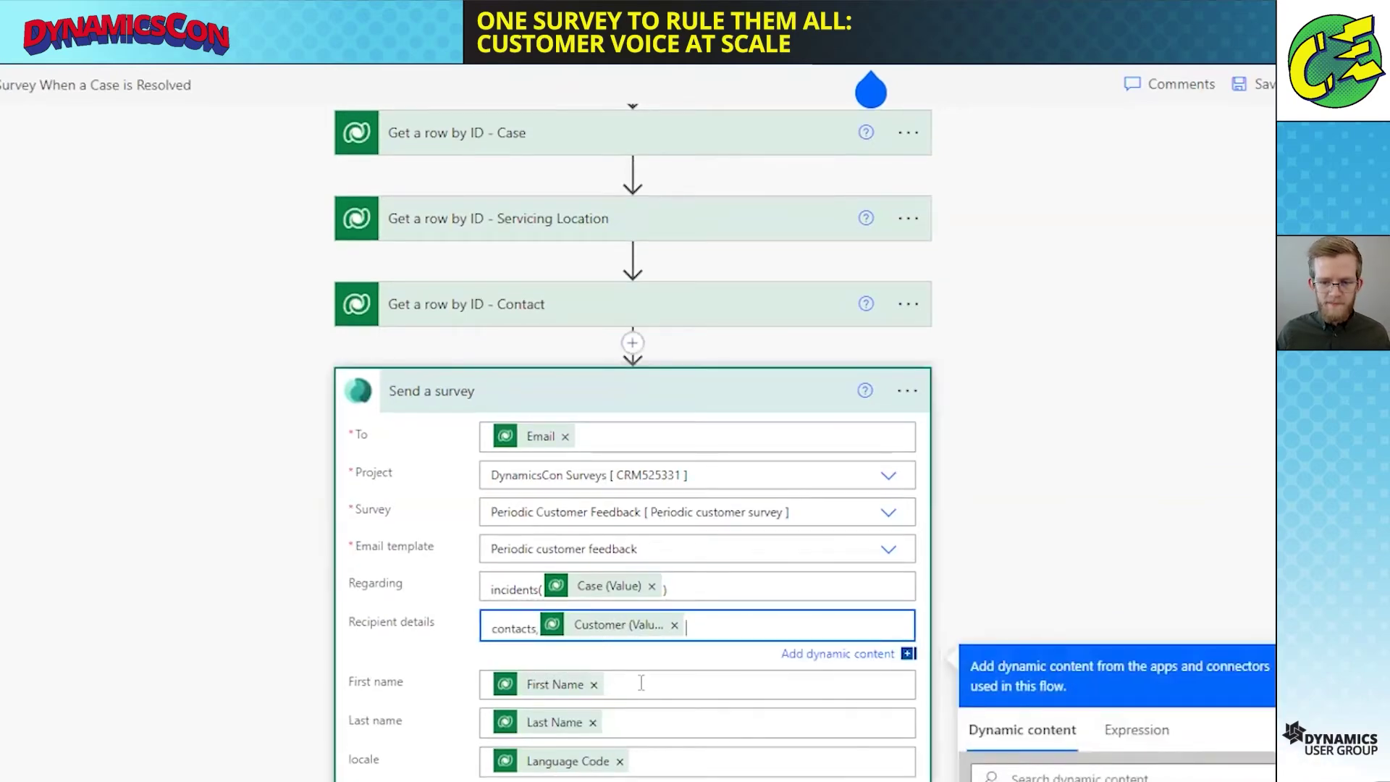
scroll(568, 699, "down", 3)
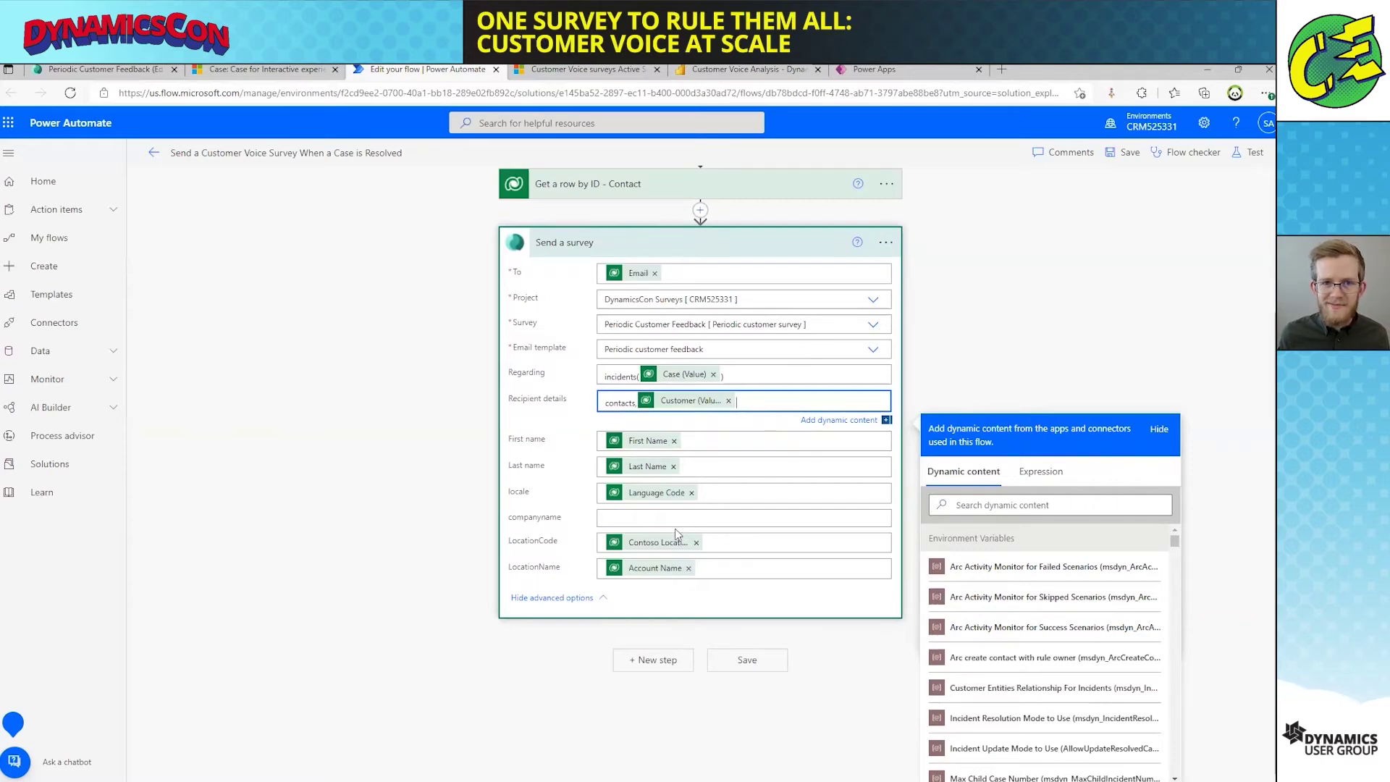
Step: Return to the Dynamics 365 case, open its customer's contact record and open the Customer Voice survey invite from the contact's timeline
left_click(265, 69)
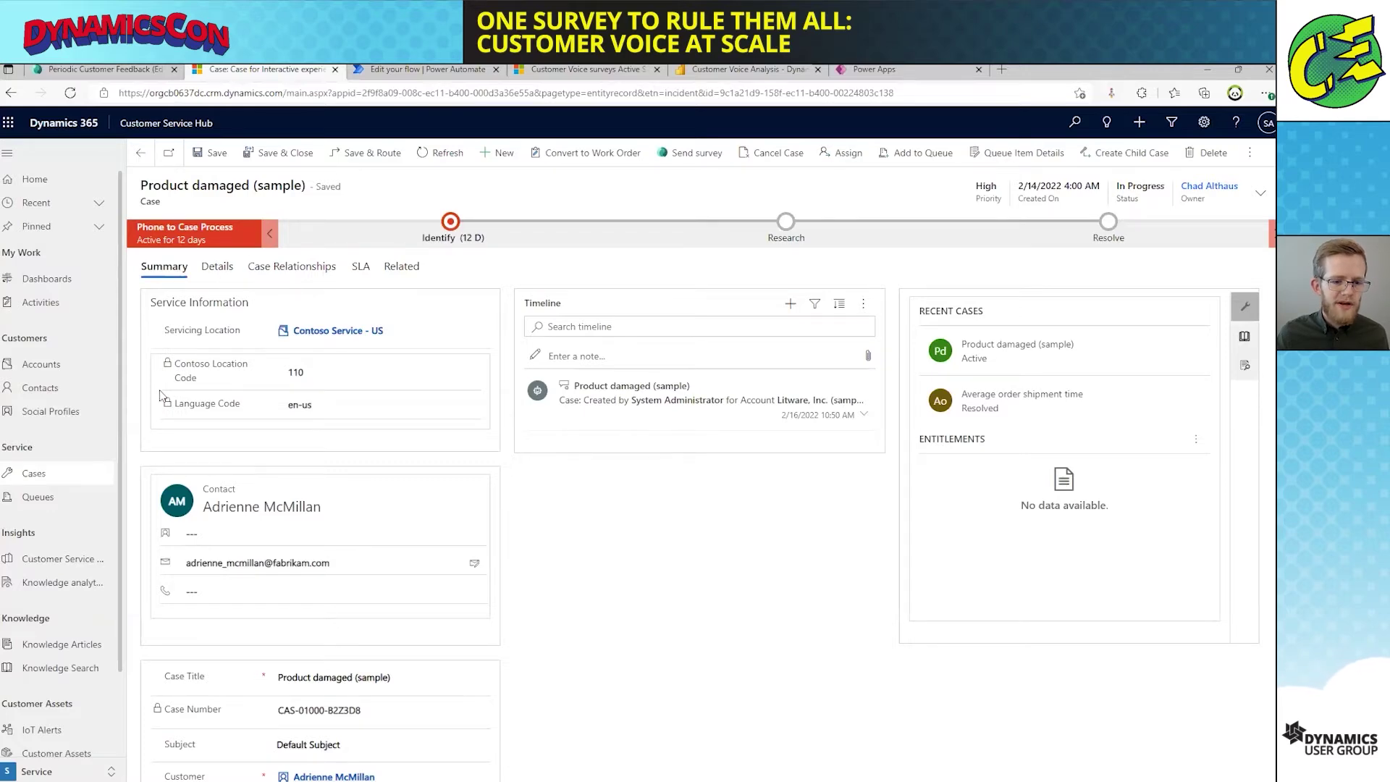
scroll(160, 395, "down", 4)
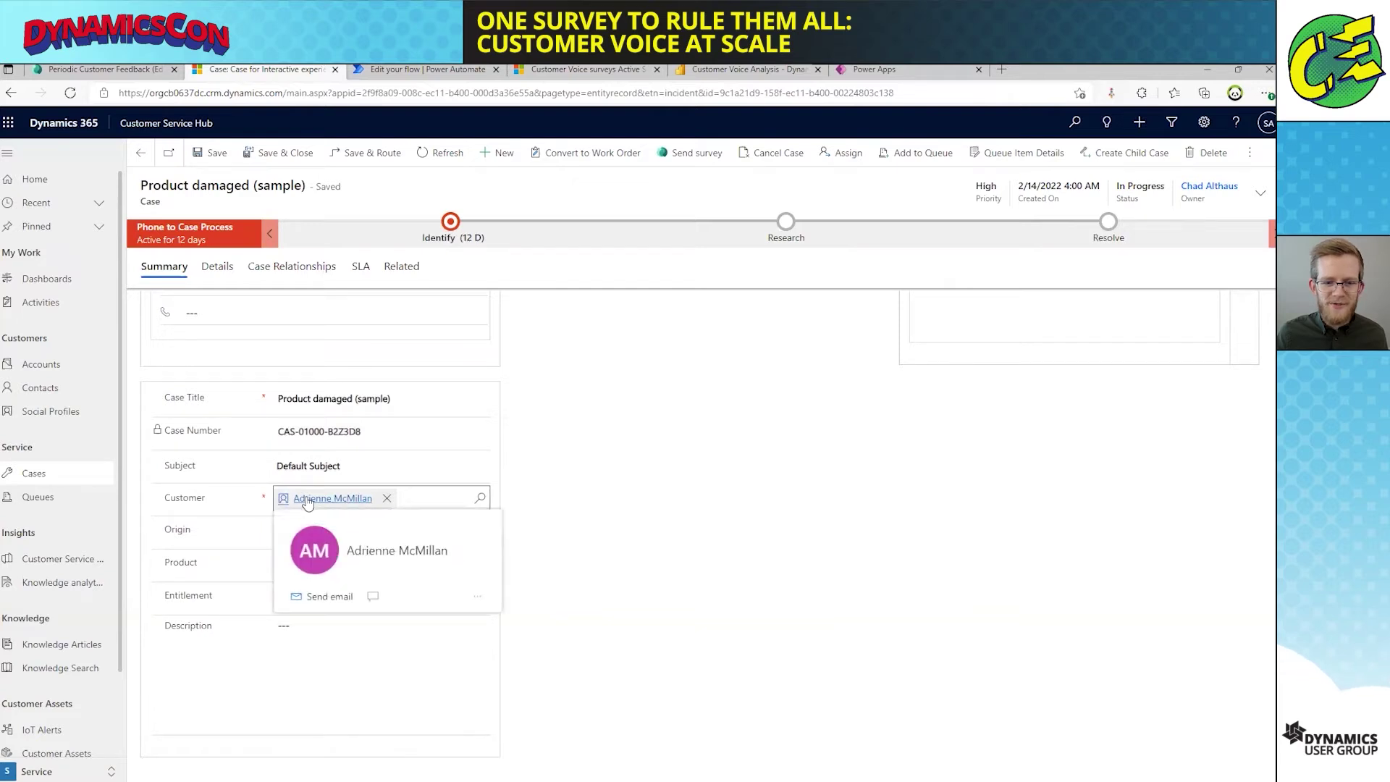
left_click(318, 499)
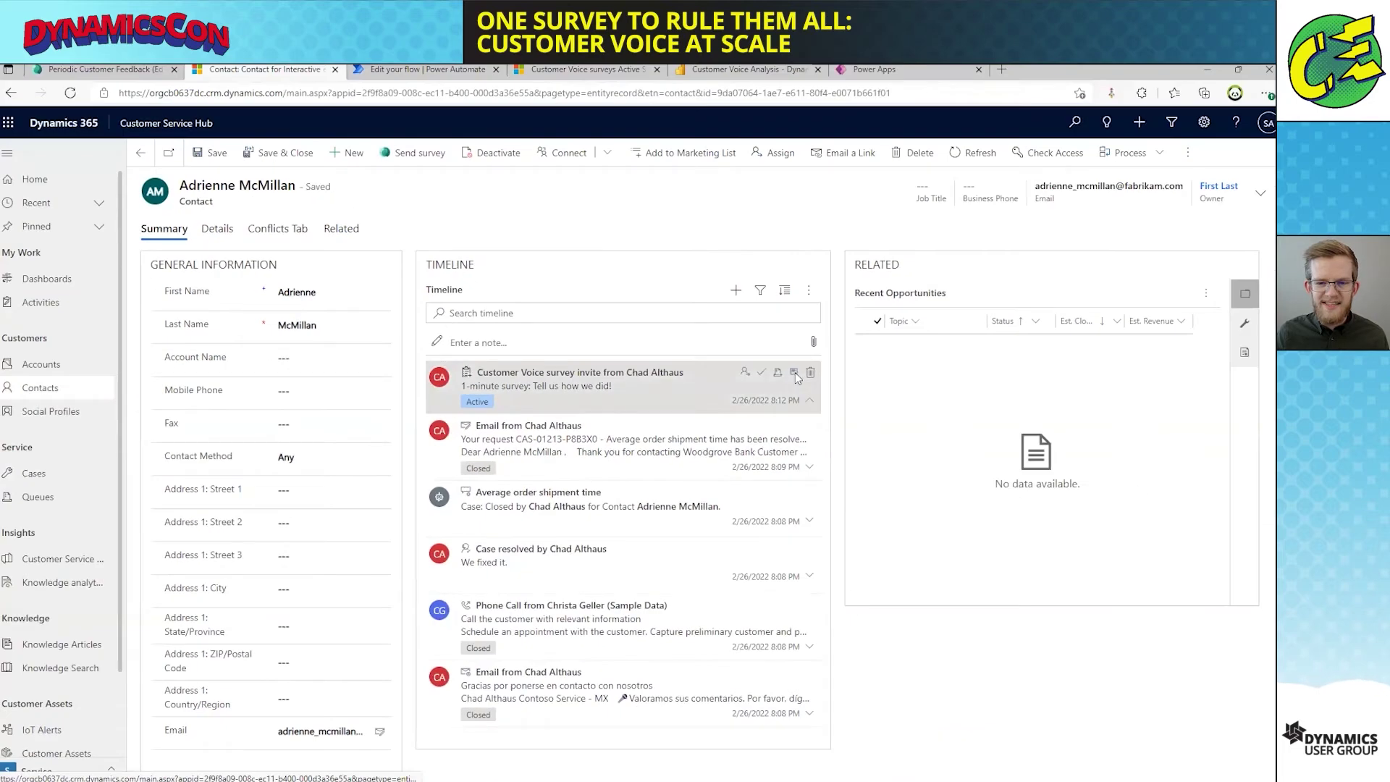
left_click(794, 372)
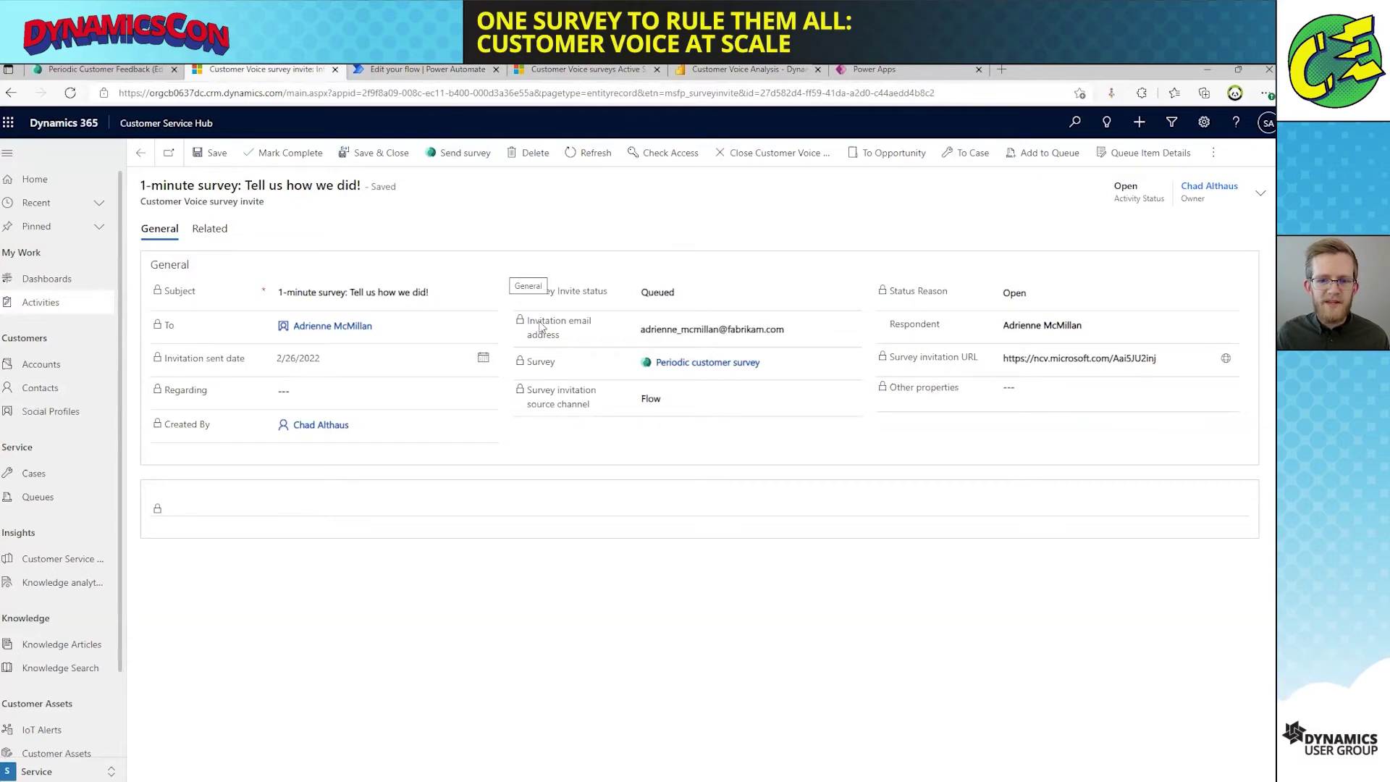
Step: Examine the survey invite's source channel and the survey it is linked to
triple_click(662, 417)
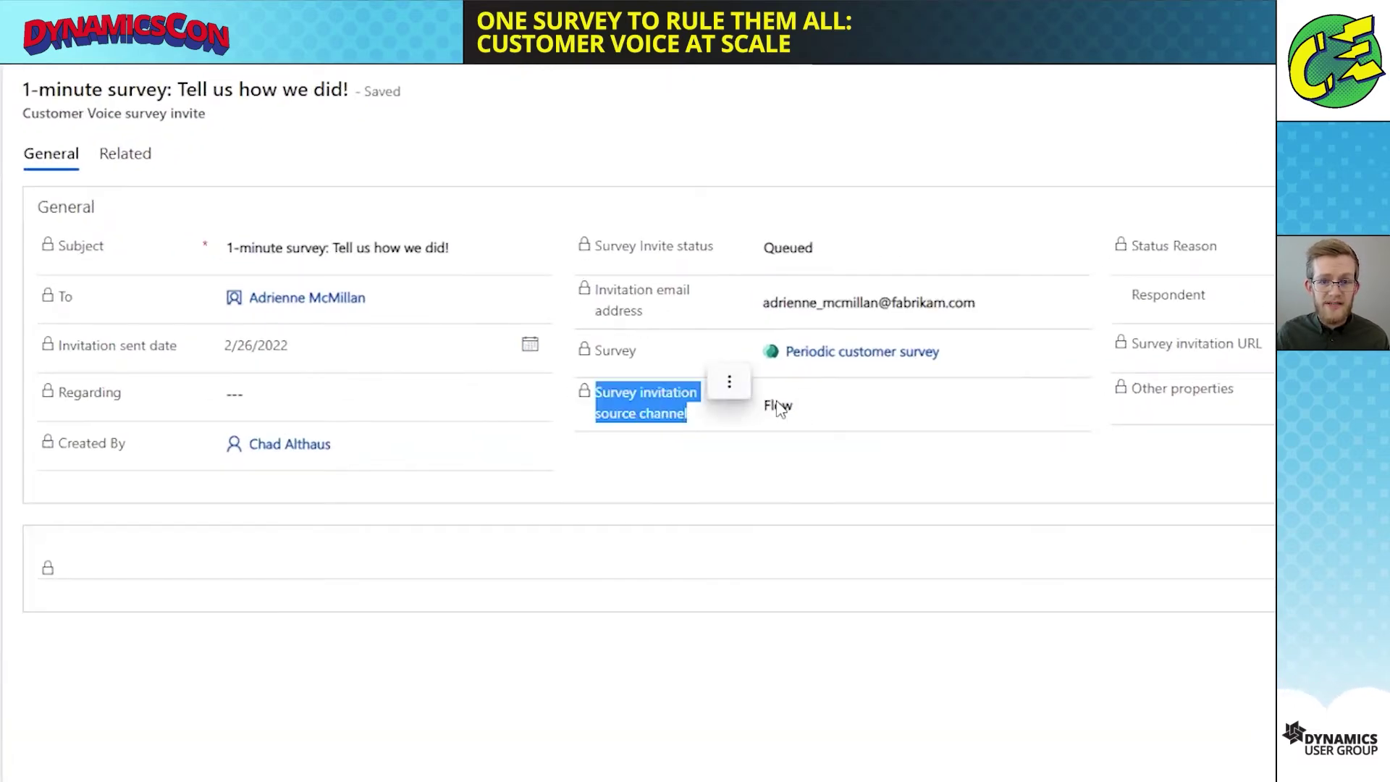
left_click(753, 427)
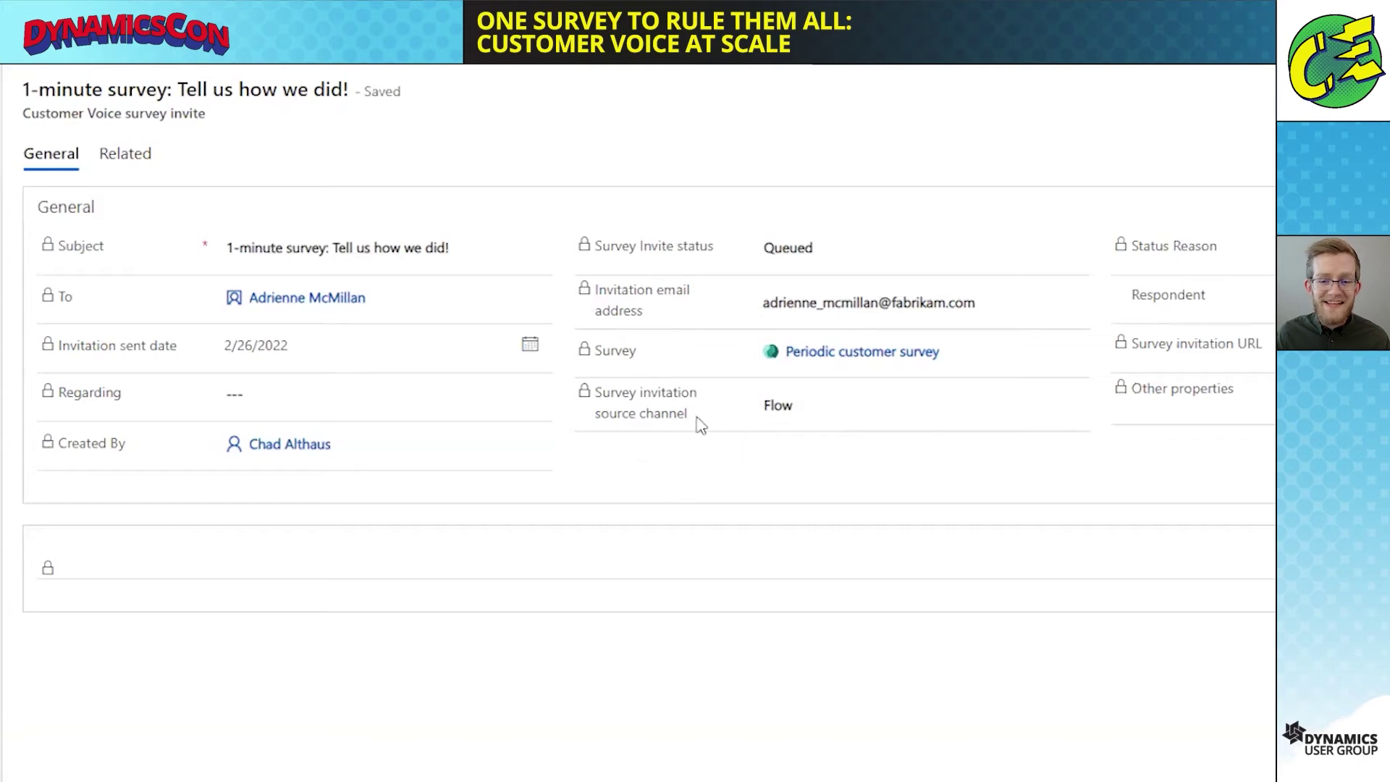
left_click_drag(603, 353, 680, 355)
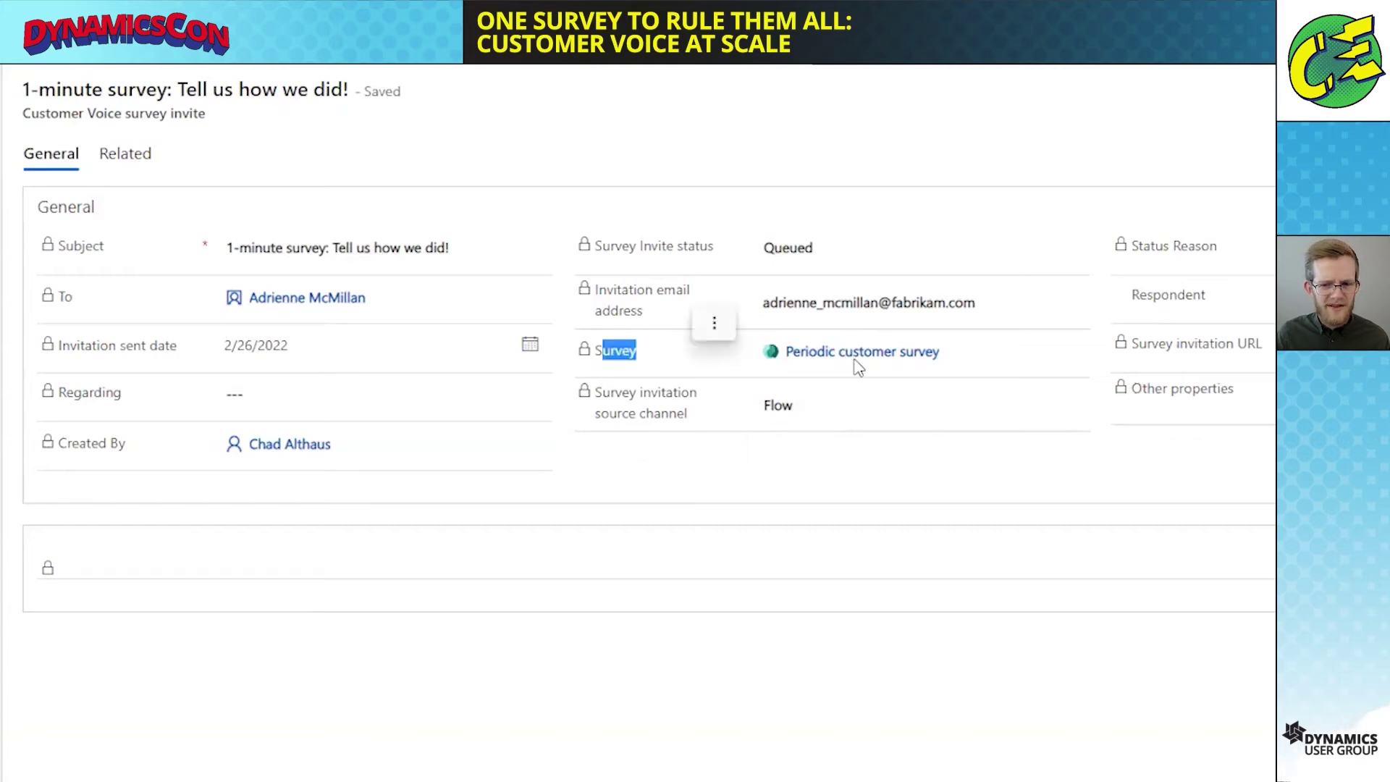
left_click(703, 355)
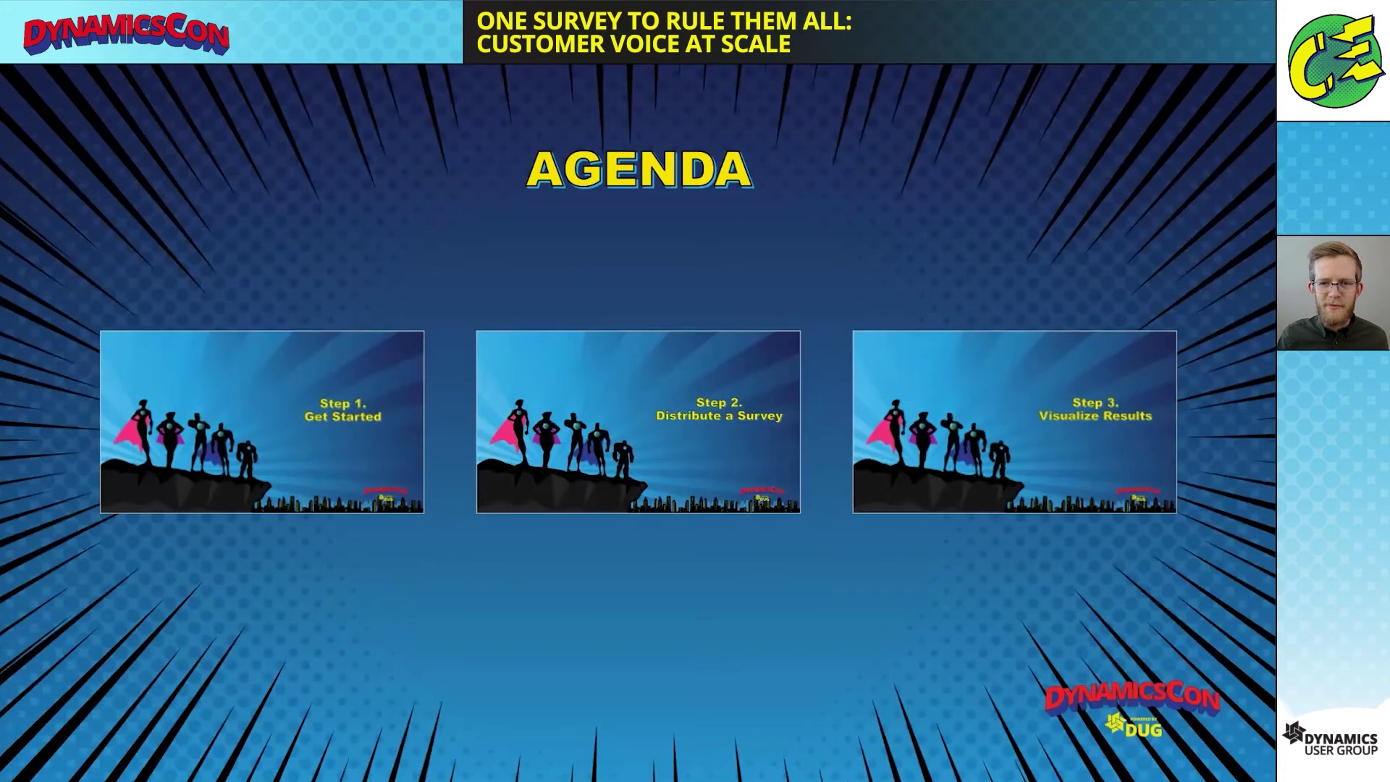
key("Right")
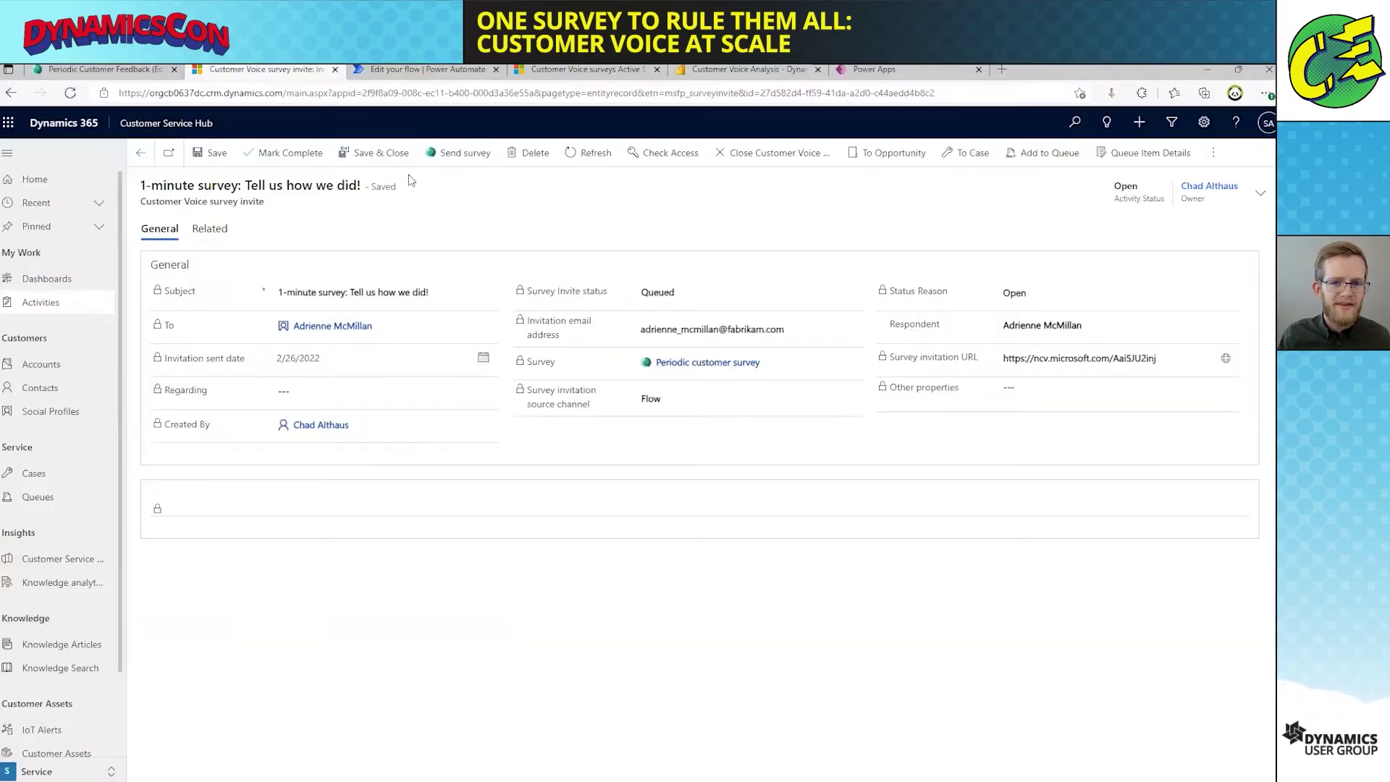
Step: Switch to the Customer Voice Data app, look through its projects, surveys, invites and localized email templates, and open the survey responses list
key("ctrl+4")
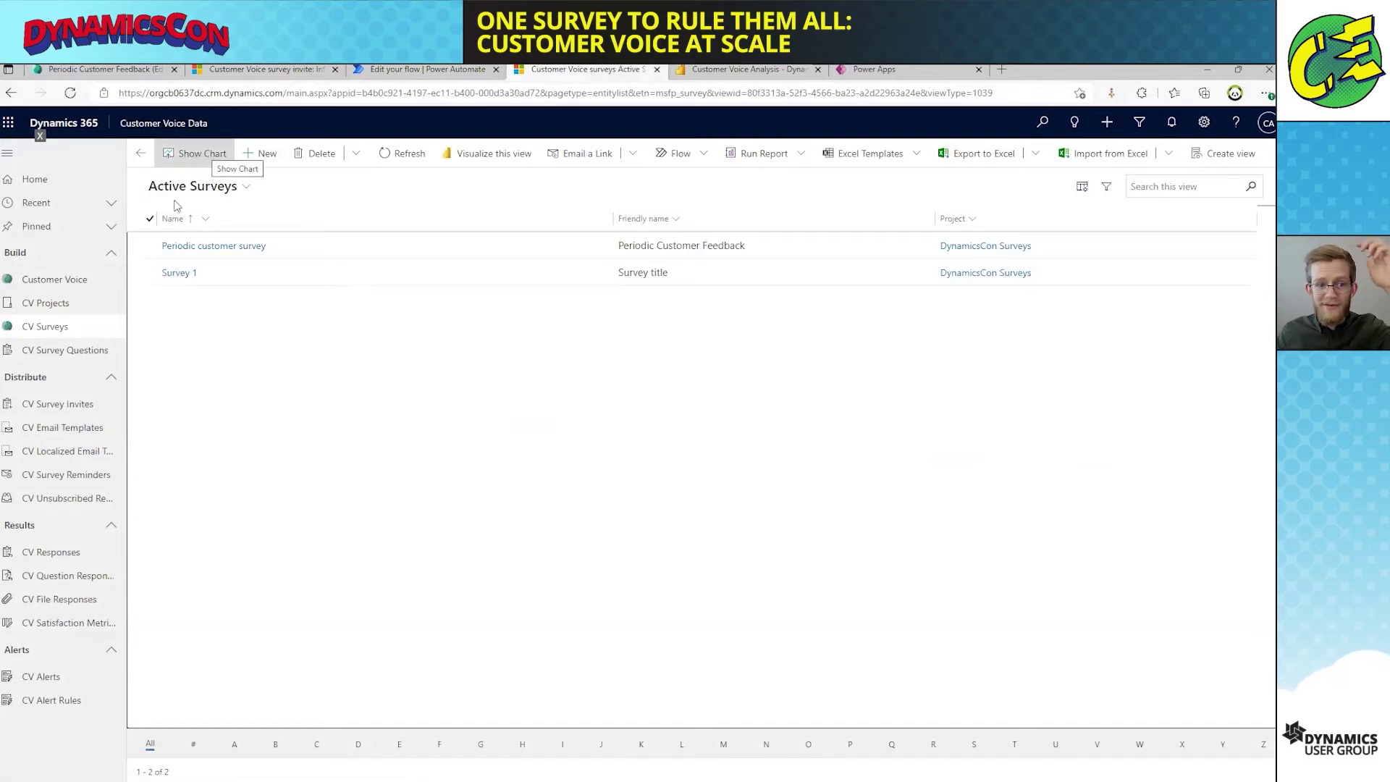
left_click(97, 308)
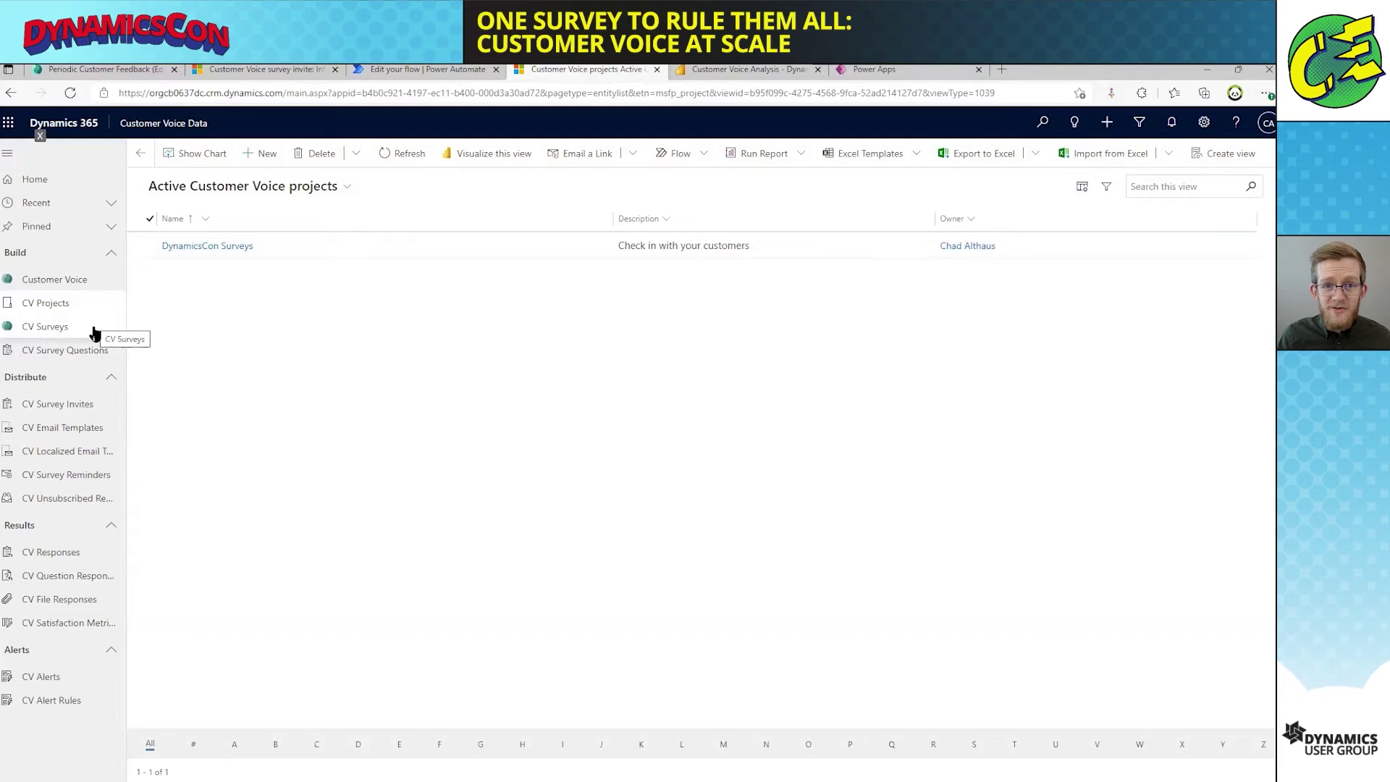
left_click(92, 329)
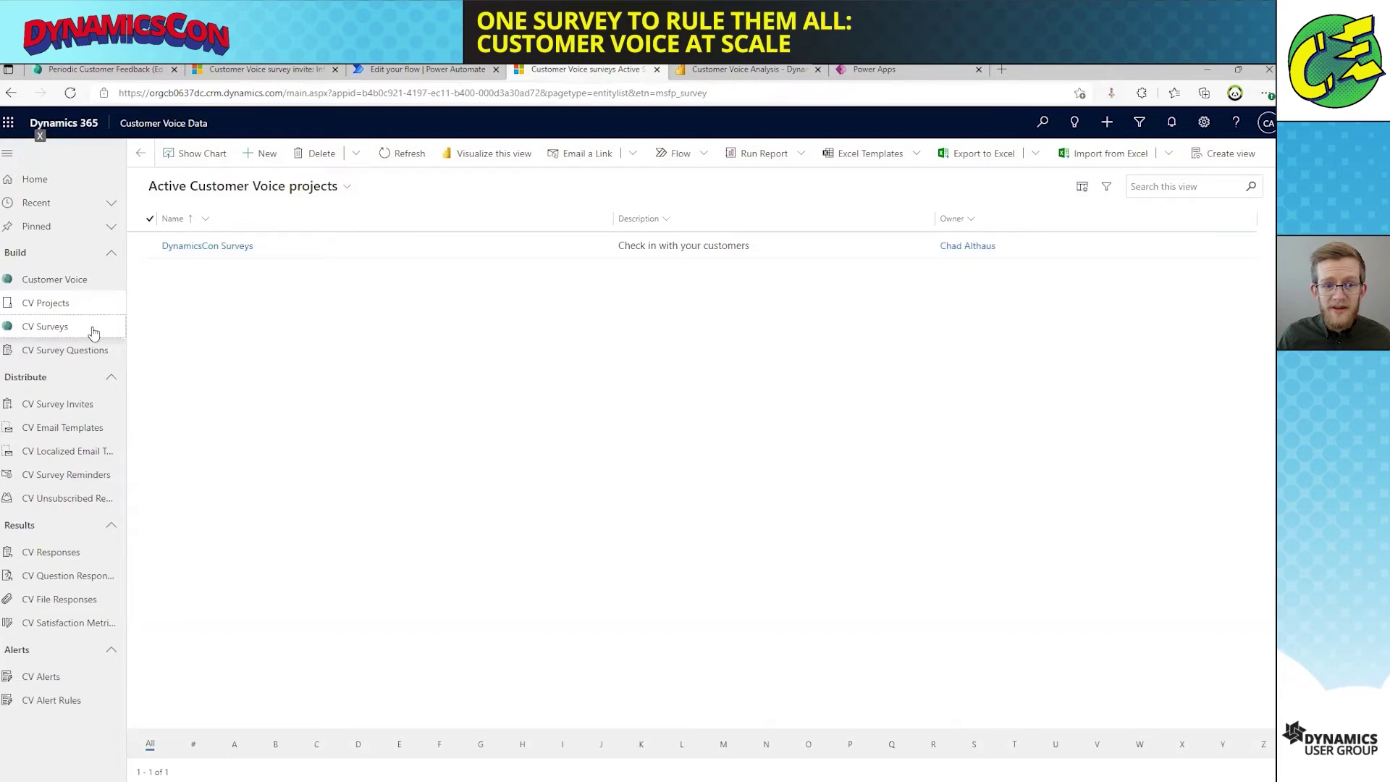
left_click(76, 404)
left_click(78, 452)
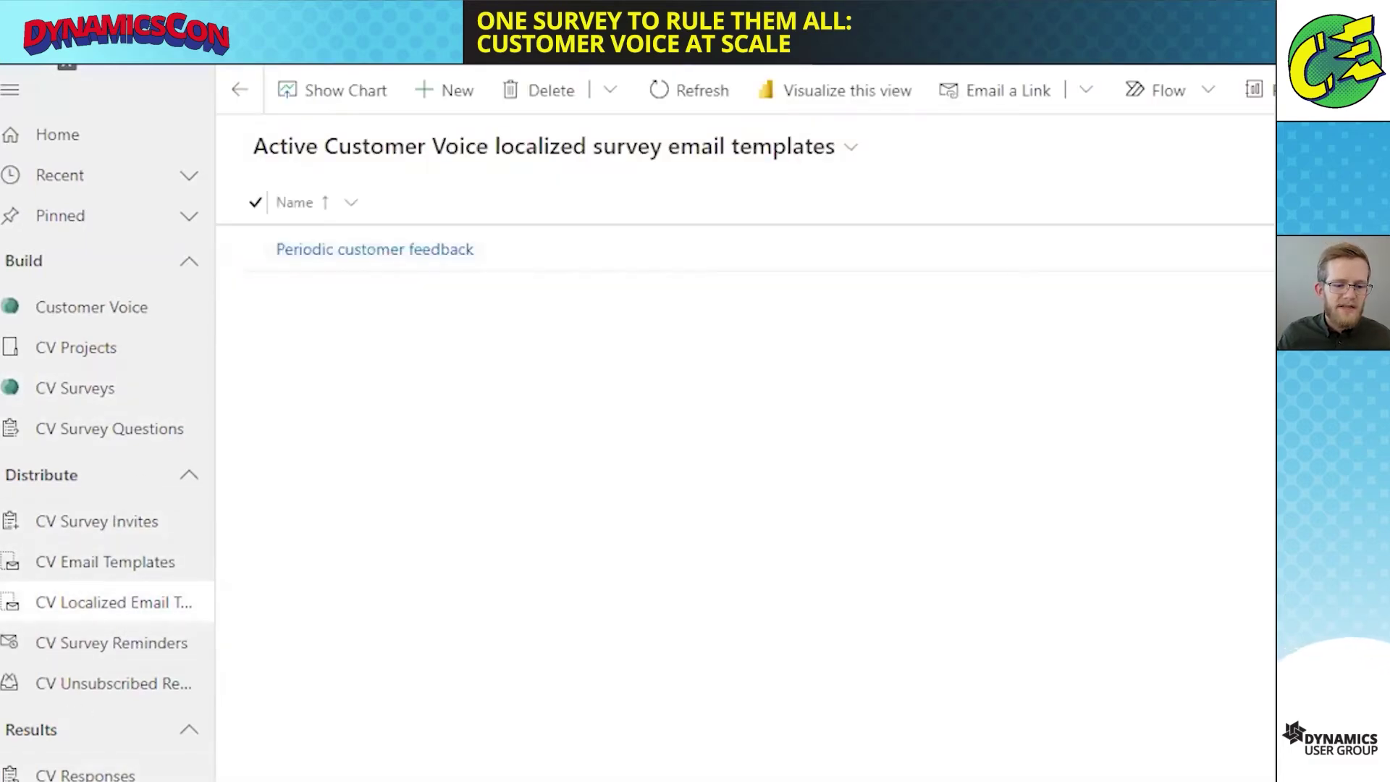
left_click(79, 772)
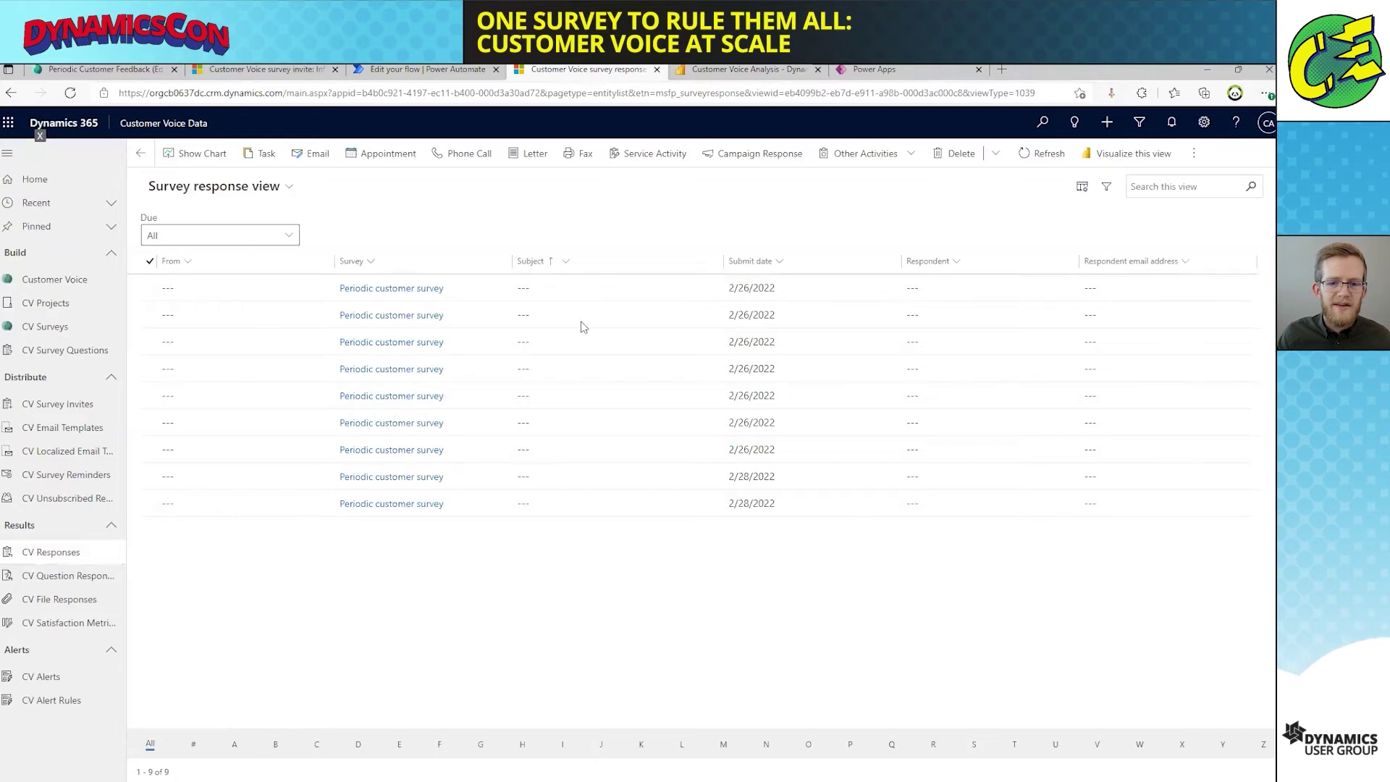
Step: Open the first Periodic customer survey response submitted 2/26/2022 and review its question answers and its satisfaction metrics for sentiment and CSAT
double_click(777, 287)
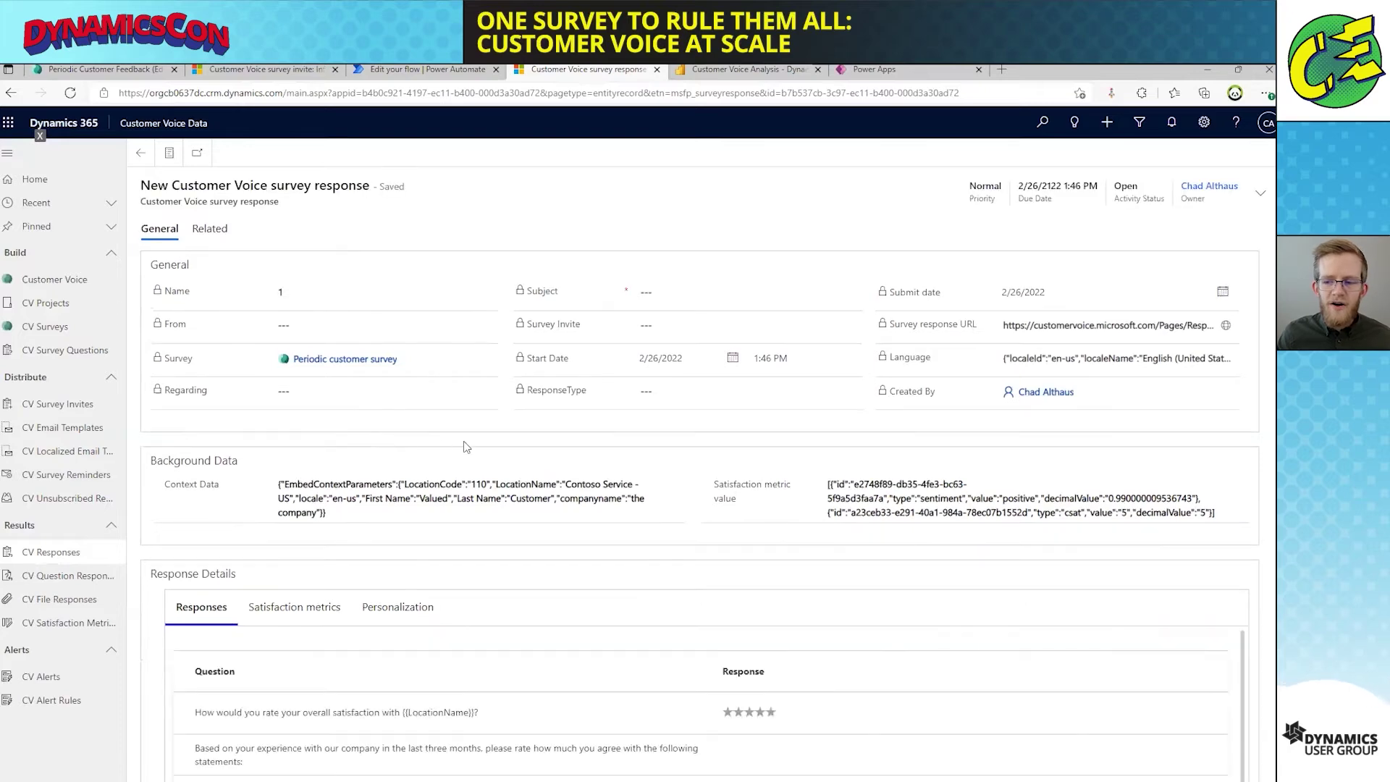
scroll(478, 383, "down", 1)
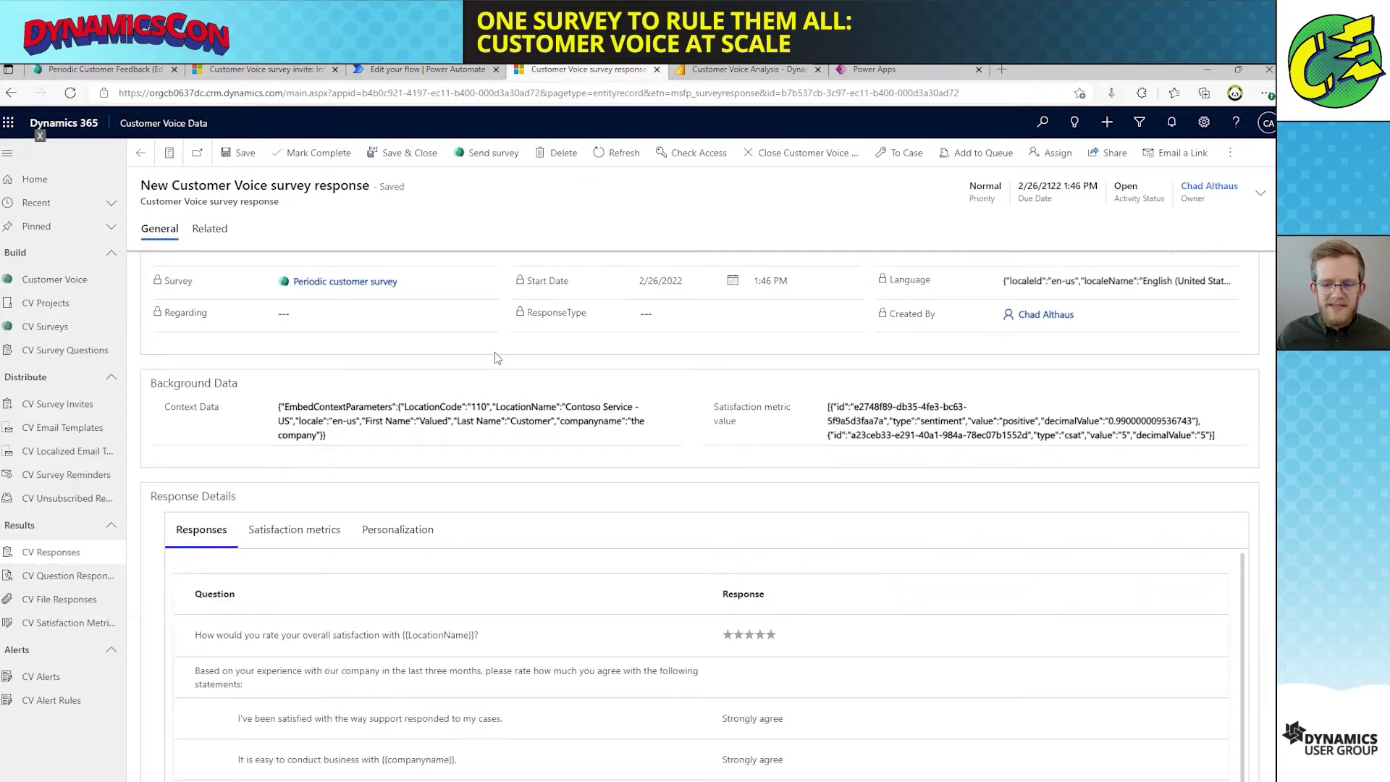
scroll(496, 357, "down", 5)
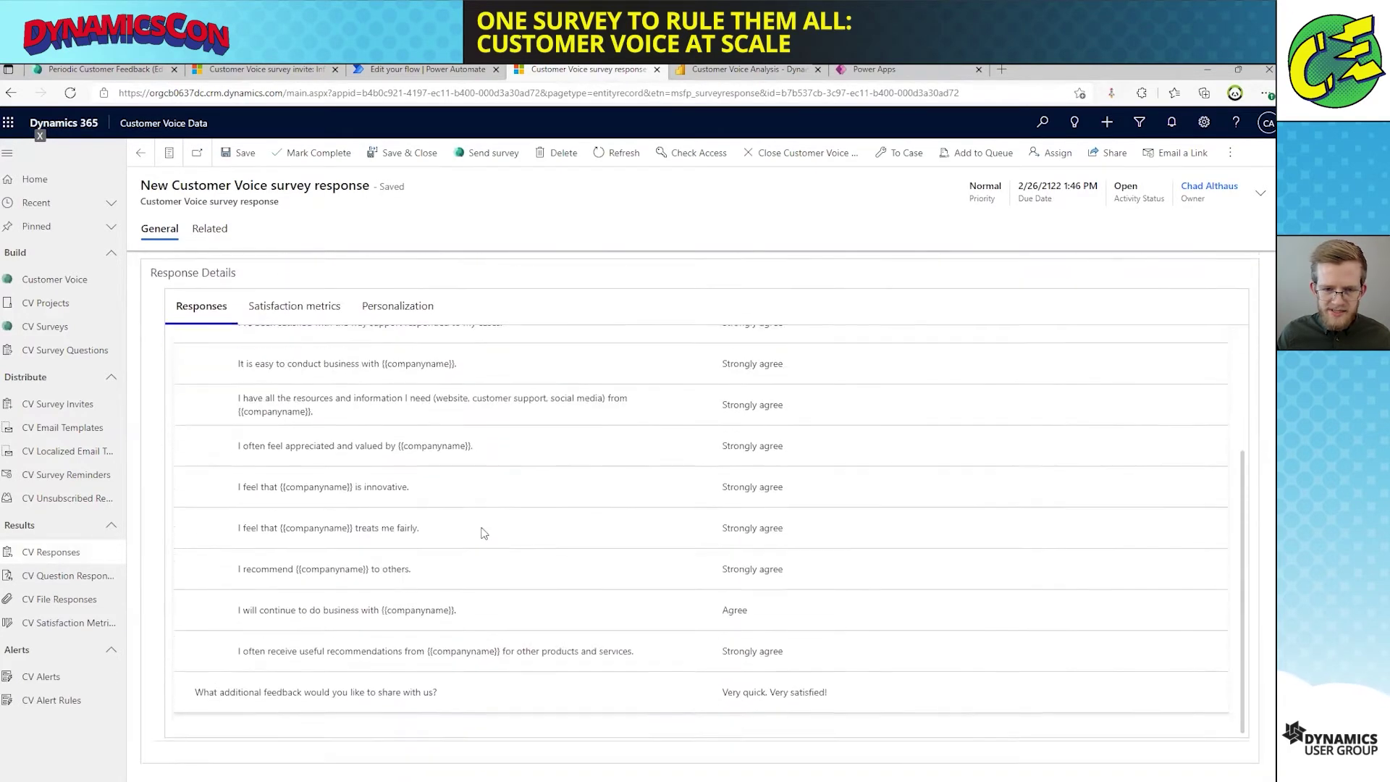
left_click(293, 303)
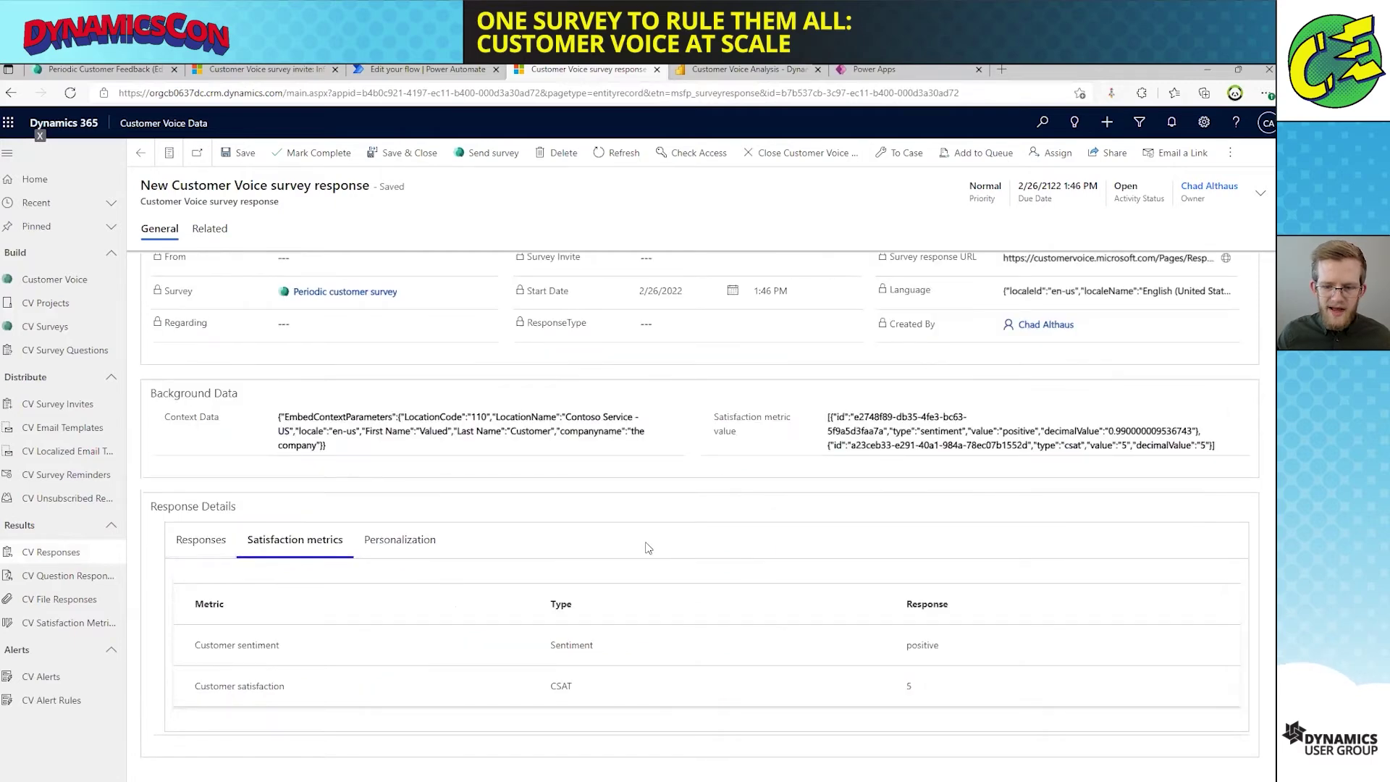
double_click(913, 645)
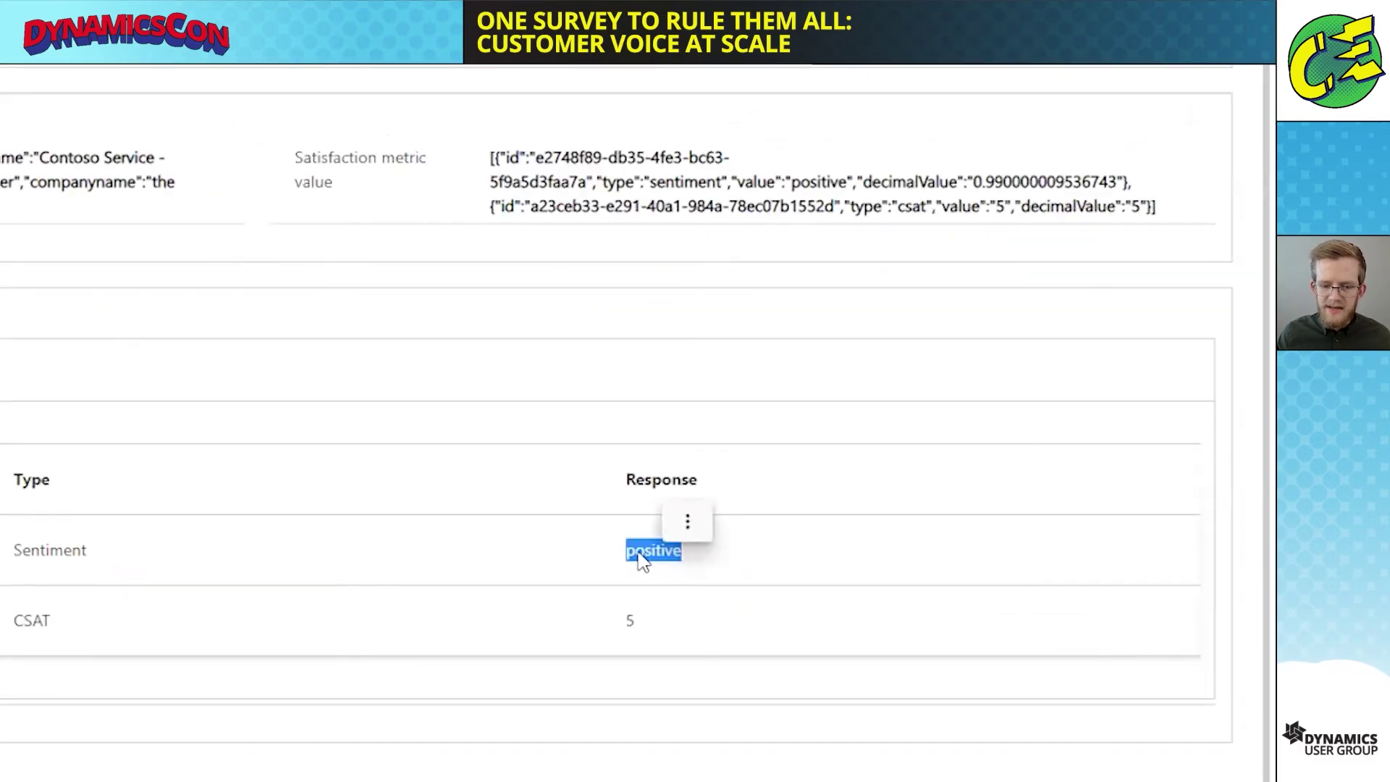
left_click(642, 615)
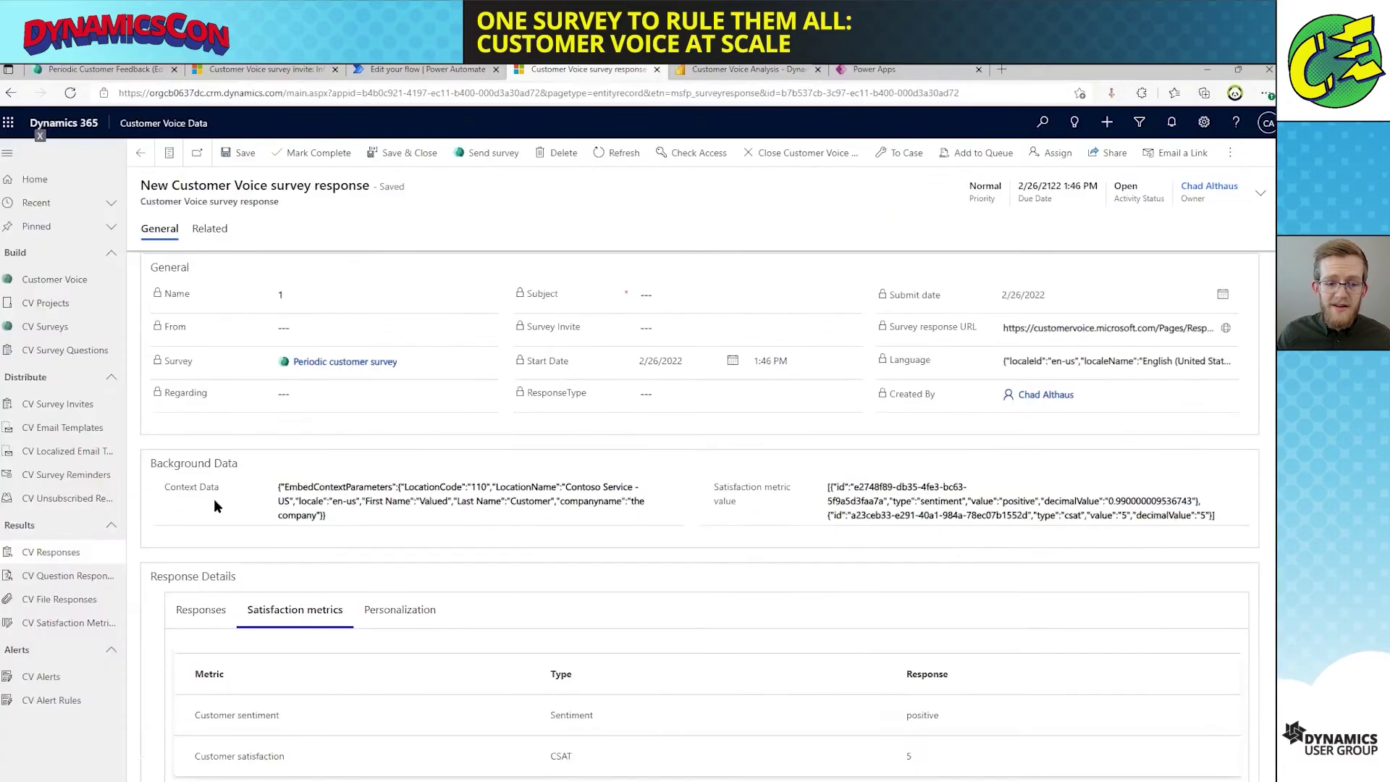
Step: Examine the EmbedContextParameters values in the response's Context Data, and switch to the Customer Voice Analysis report in Power BI Desktop
left_click_drag(164, 487, 224, 489)
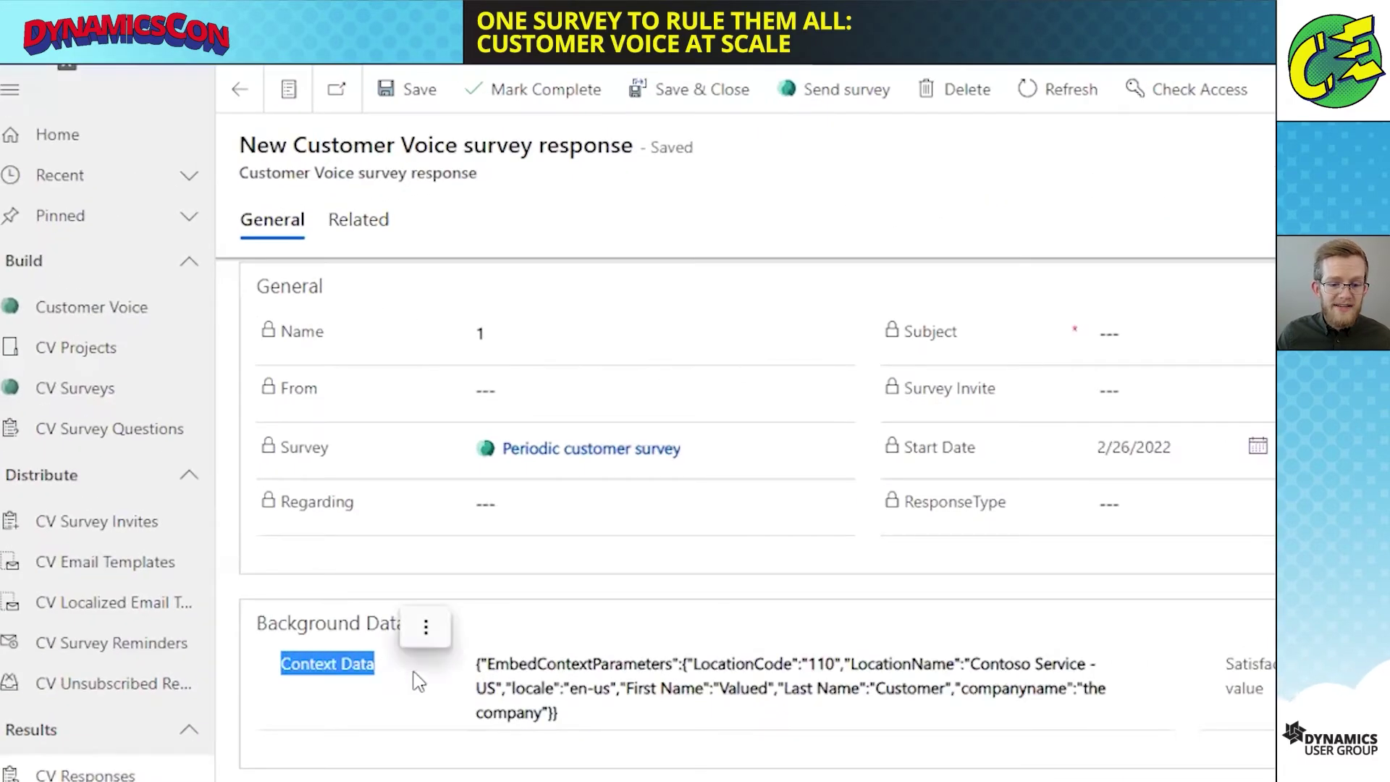
left_click_drag(487, 662, 678, 665)
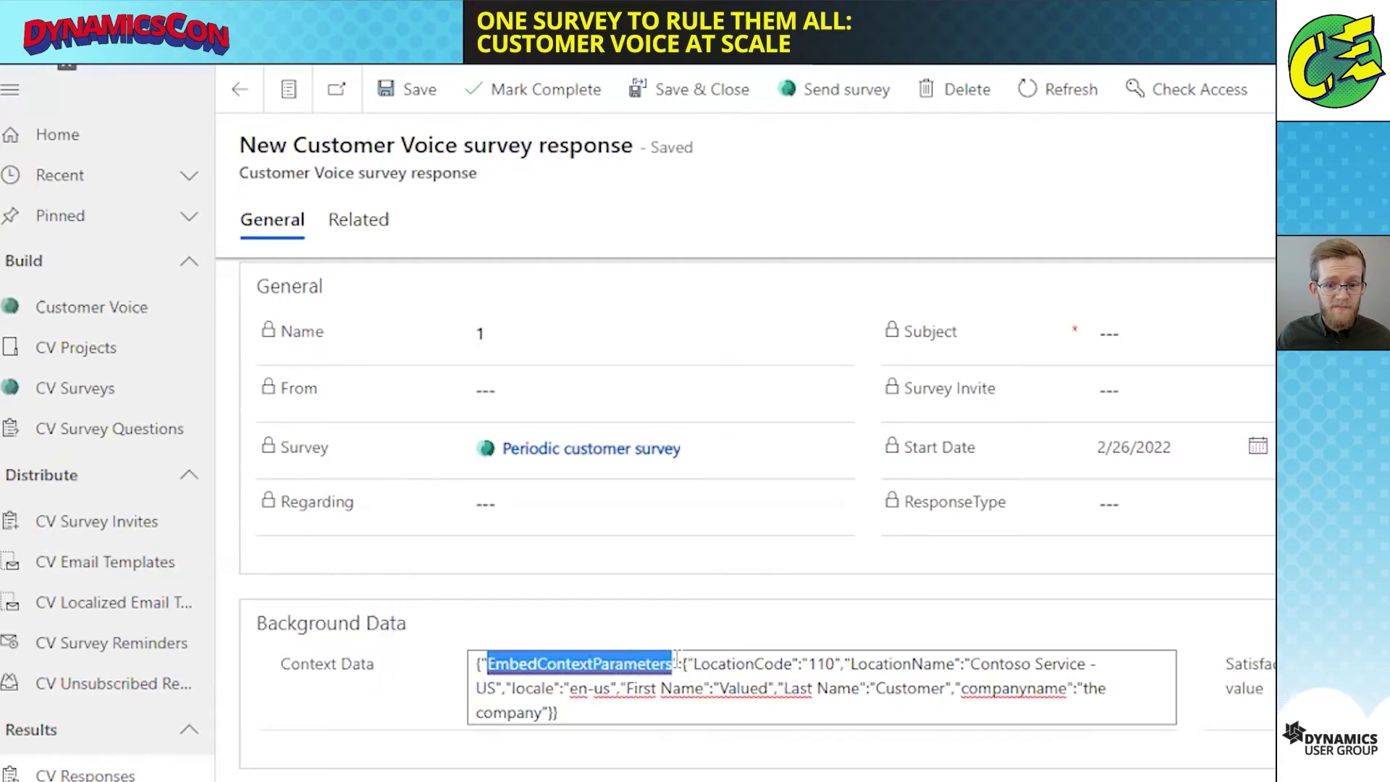
left_click(623, 711)
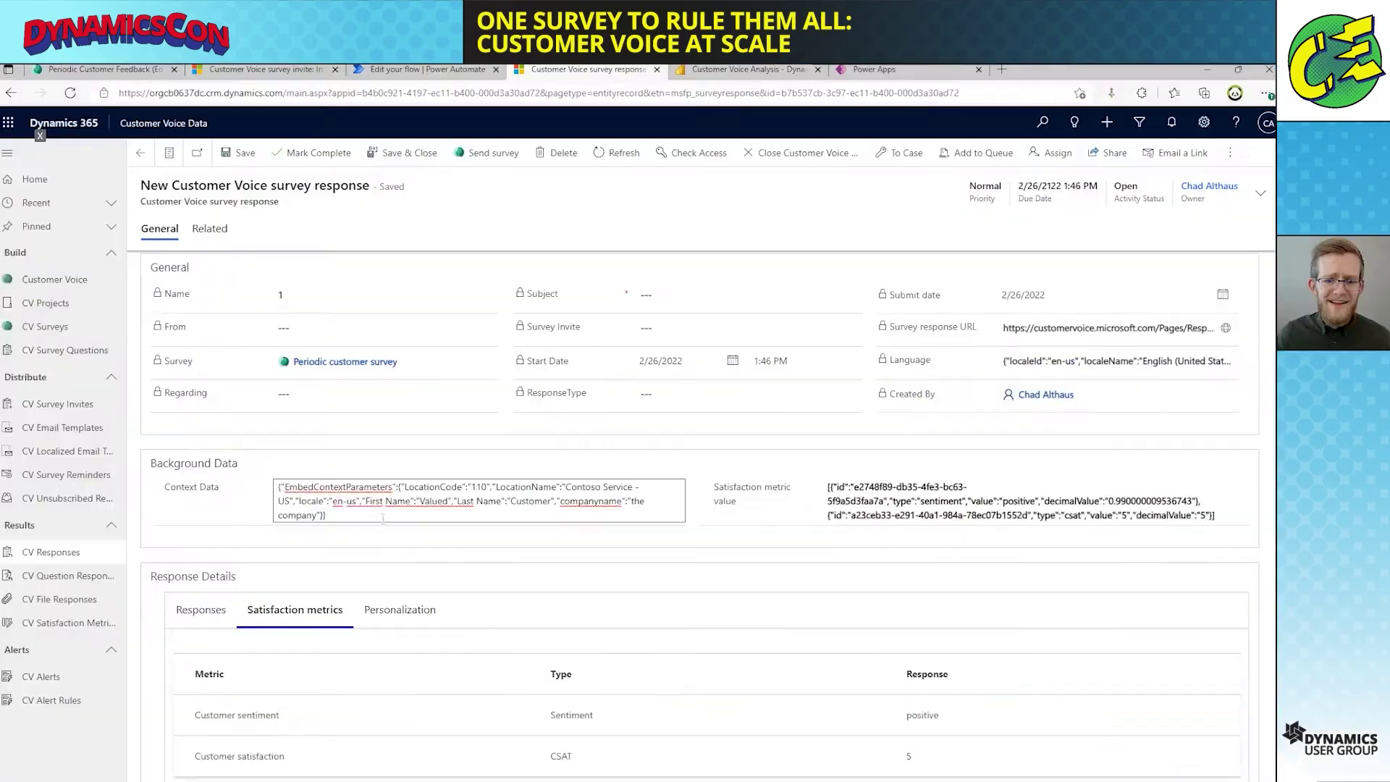
left_click(240, 509)
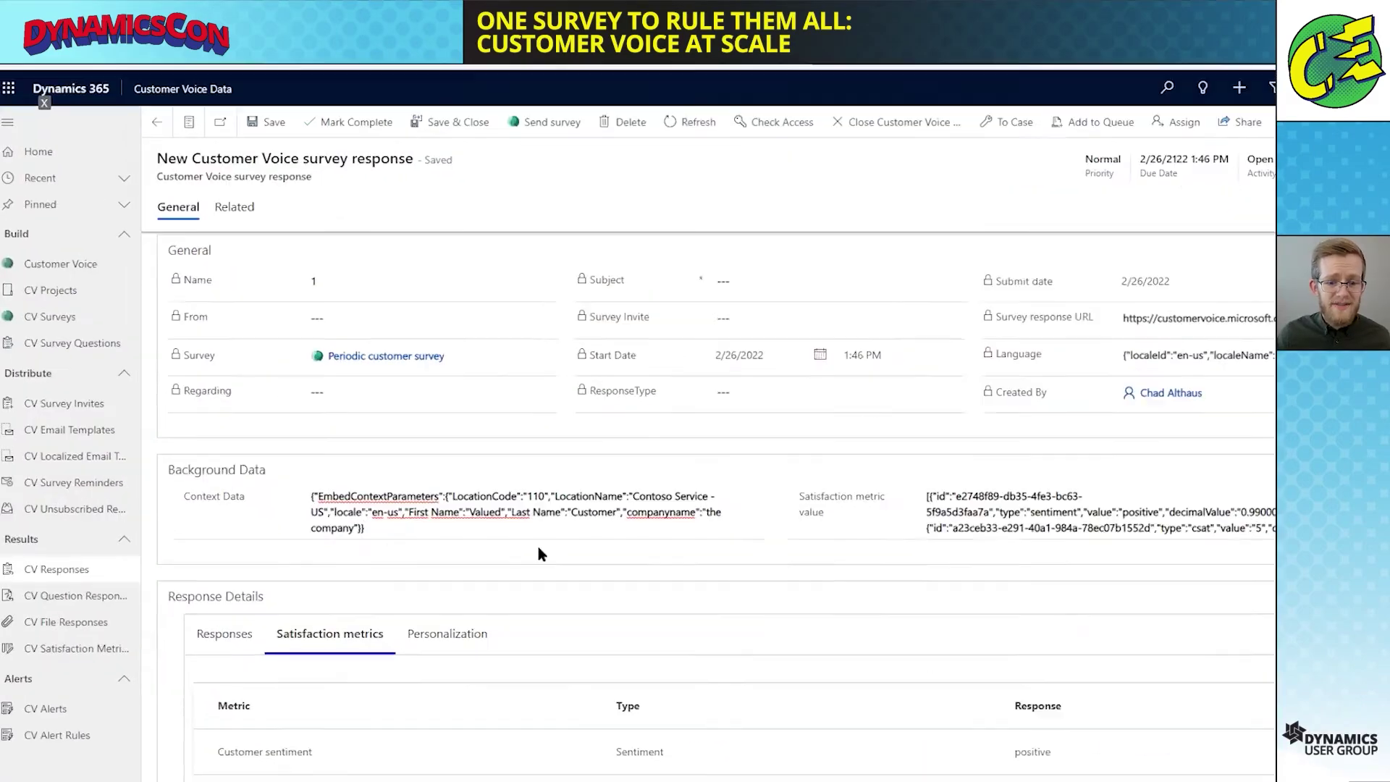
left_click_drag(631, 592, 683, 541)
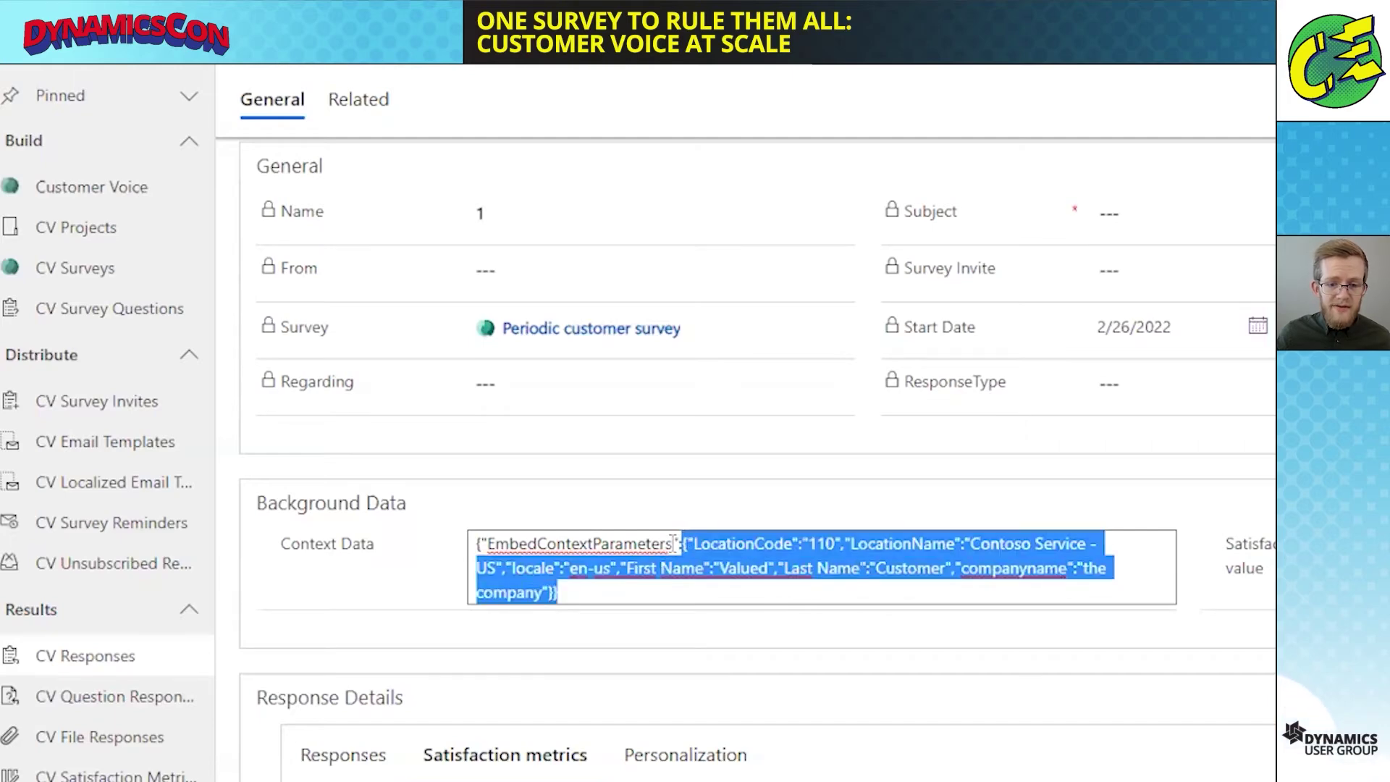
key("super+Escape")
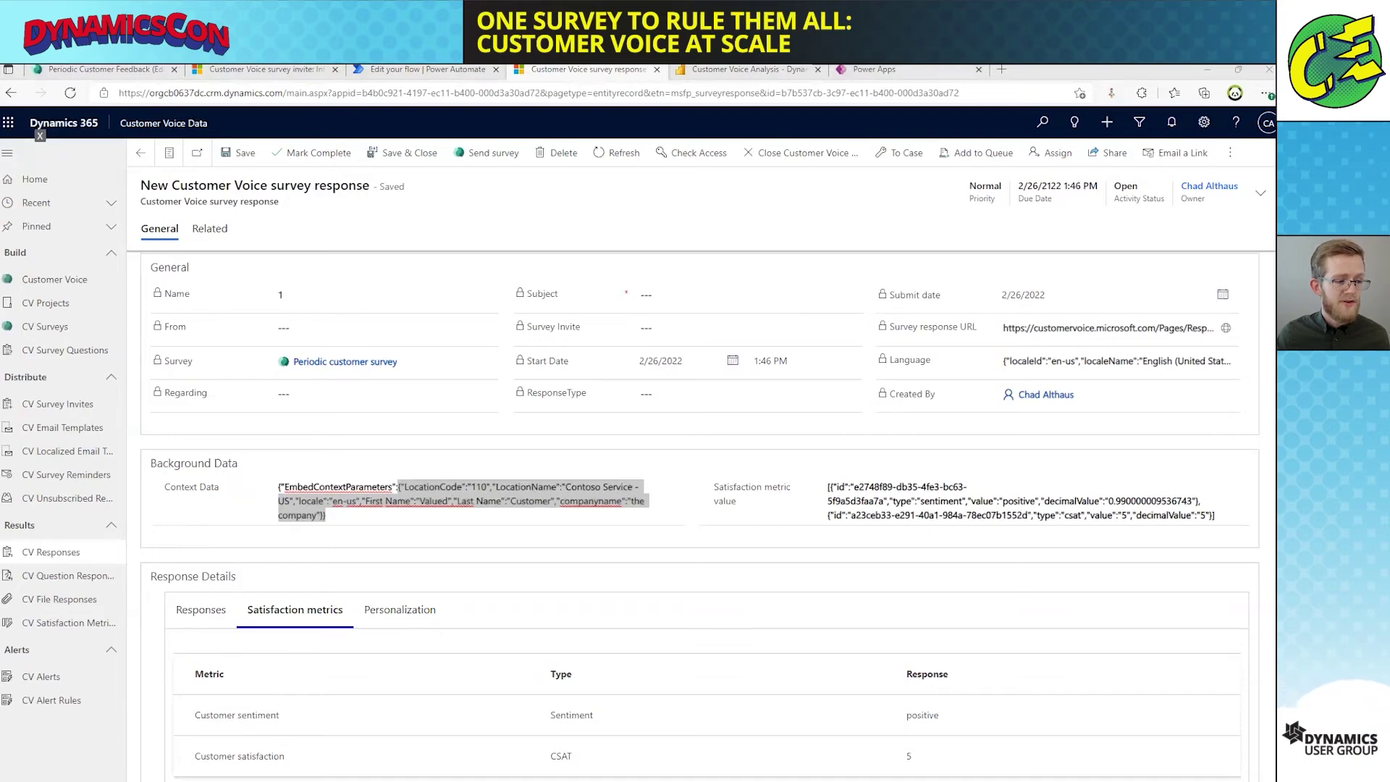
key("alt+Tab")
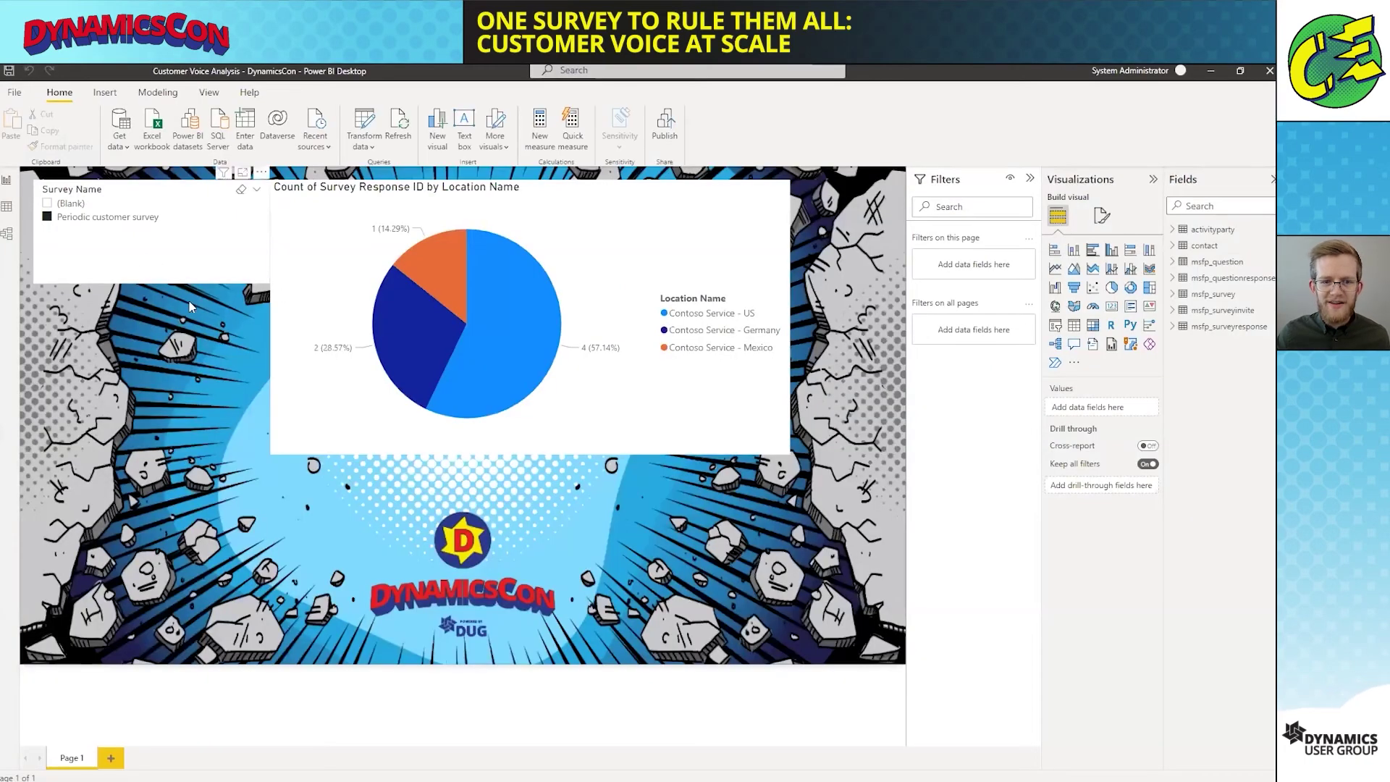